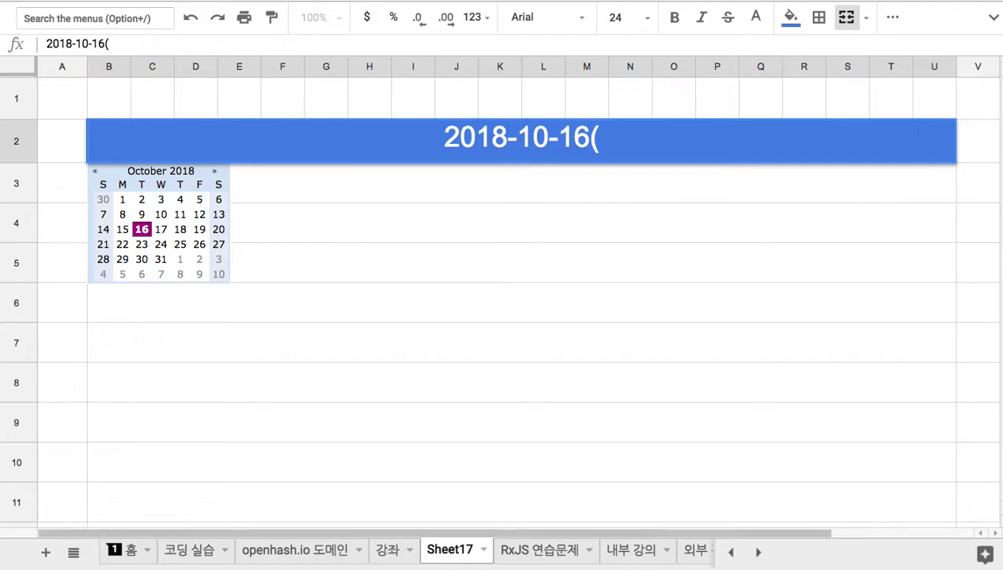
- Complete the blue title cell in row 2 so it reads "2018-10-16(화요일)"
{"action": "type", "text": ")"}
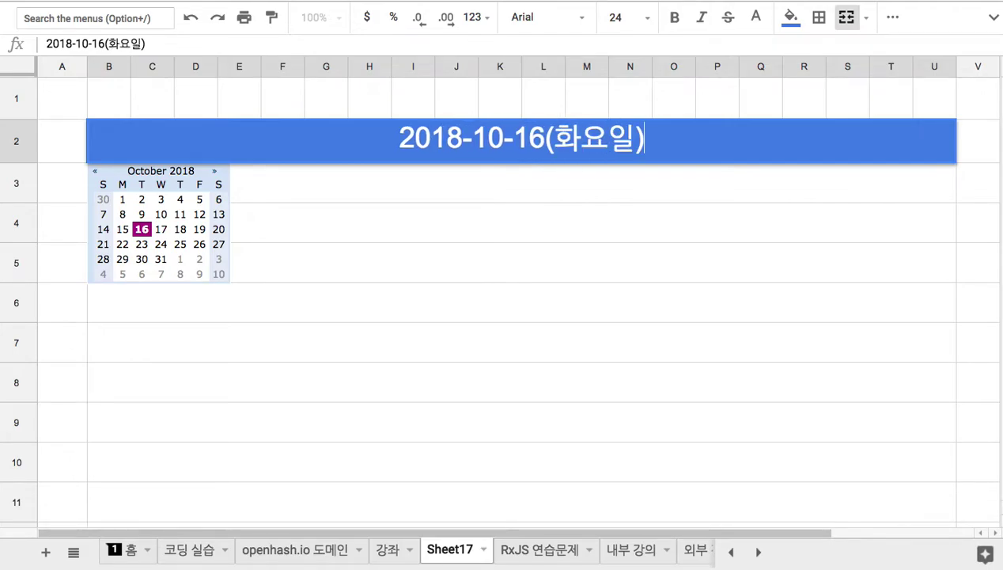
{"action": "key", "text": "Return"}
- Enter "1. RxJS, xstream => 재녹화" as the first item in the merged cell of row 3
{"action": "double_click", "coordinate": [572, 182]}
{"action": "type", "text": "1."}
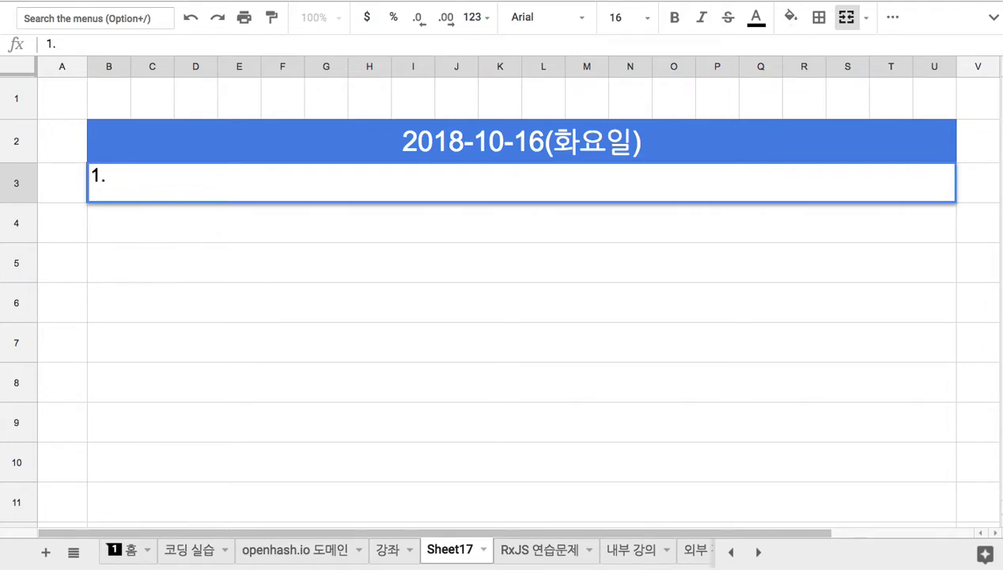
{"action": "type", "text": " RxJs,"}
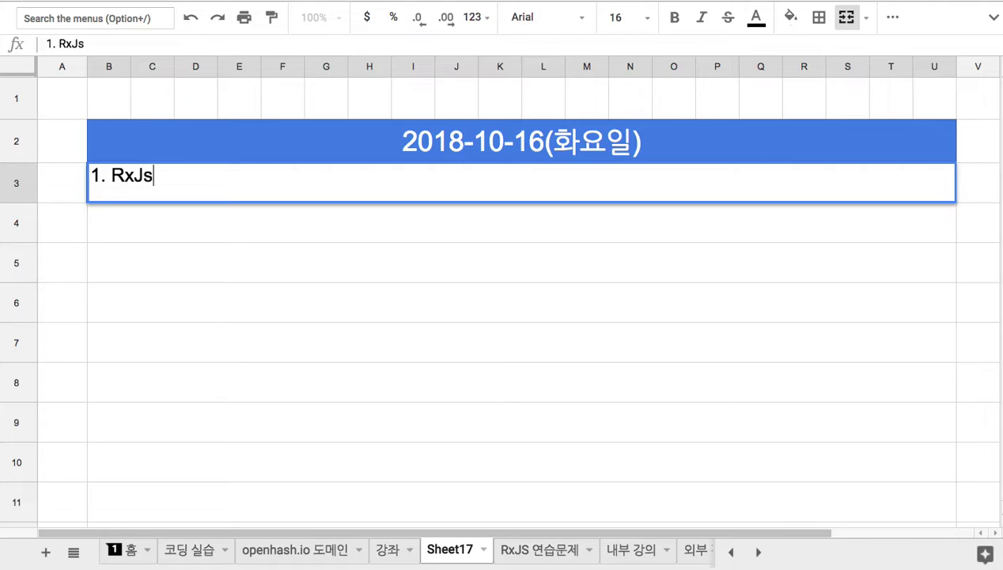
{"action": "key", "text": "BackSpace"}
{"action": "key", "text": "BackSpace"}
{"action": "key", "text": "BackSpace"}
{"action": "type", "text": "S, X"}
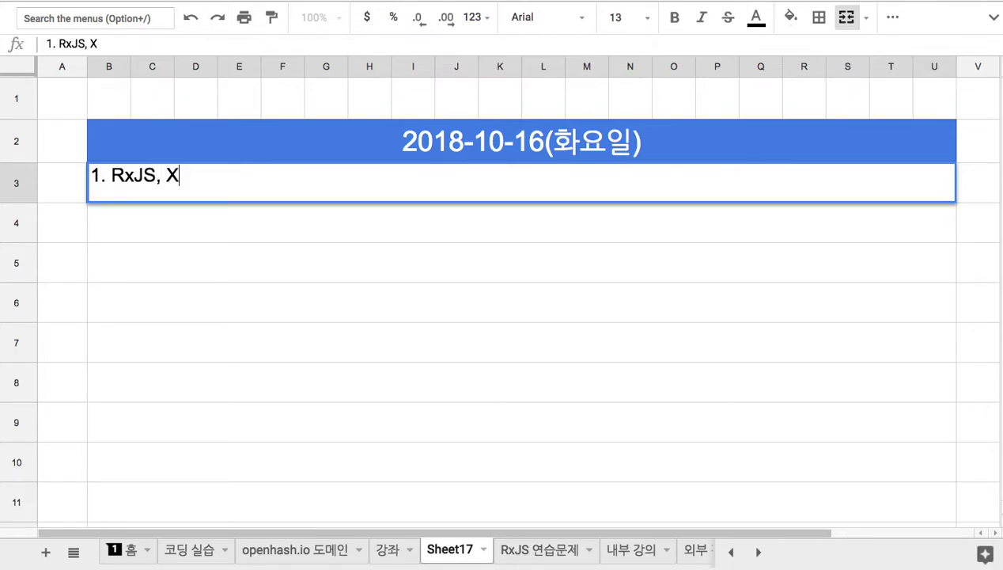
{"action": "key", "text": "BackSpace"}
{"action": "type", "text": "xstream"}
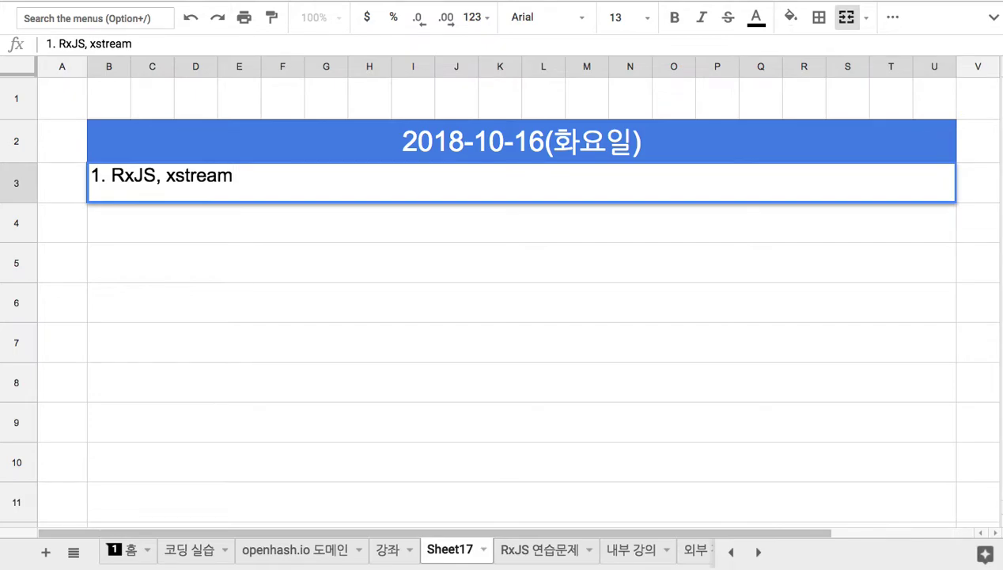
{"action": "type", "text": " => 재녹화"}
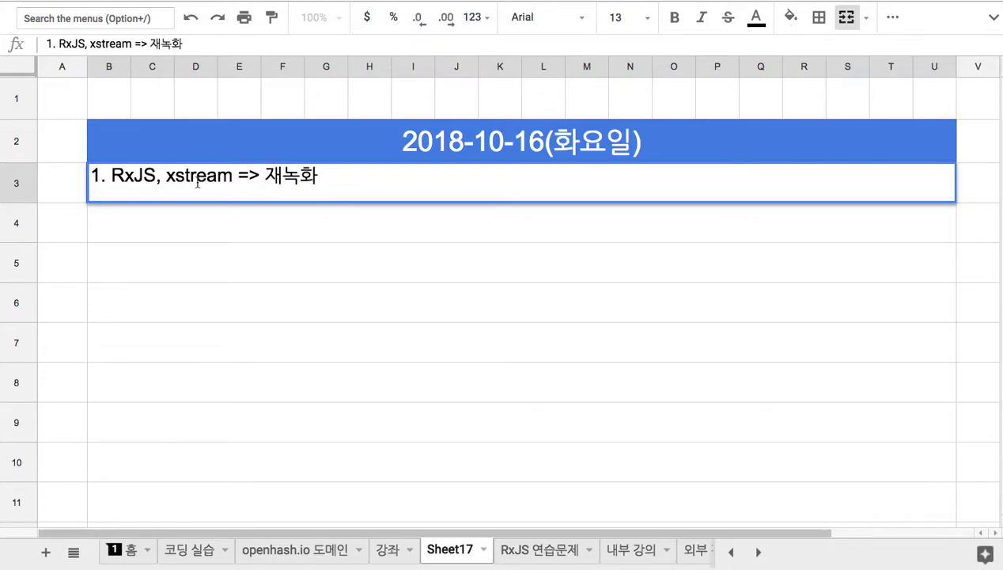
- Insert the version "v.6" after "RxJS" in the first item
{"action": "left_click", "coordinate": [156, 175]}
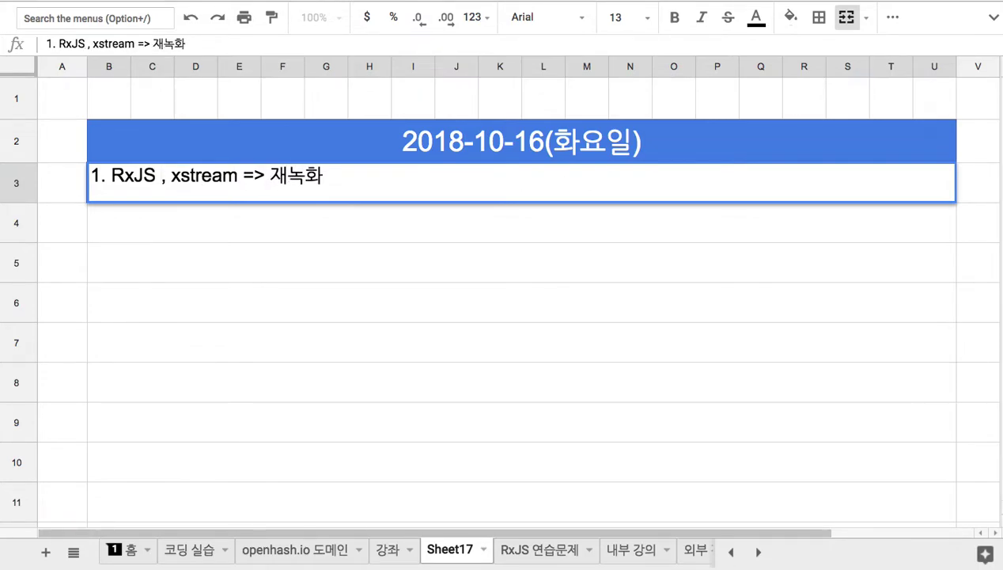
{"action": "type", "text": "v."}
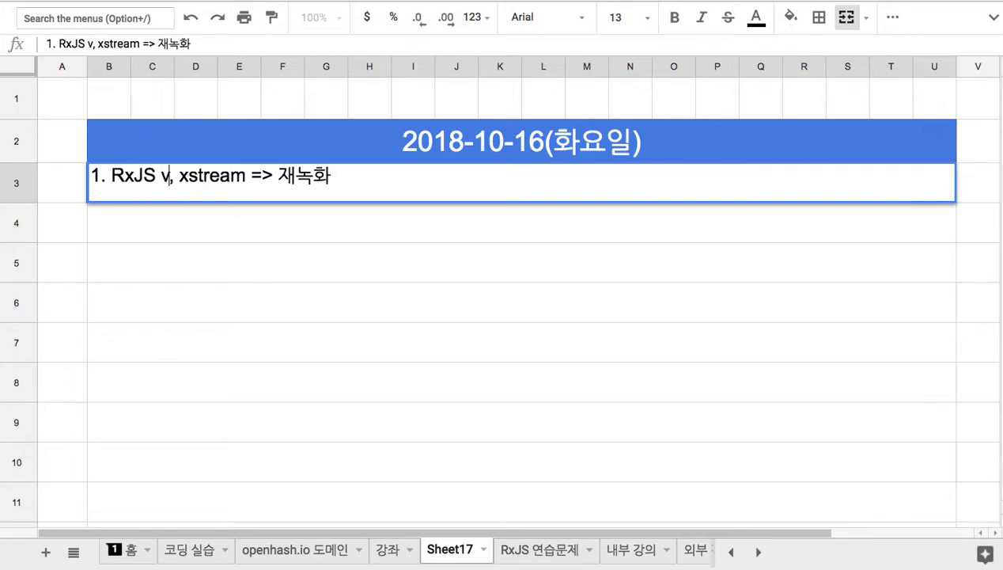
{"action": "type", "text": "6"}
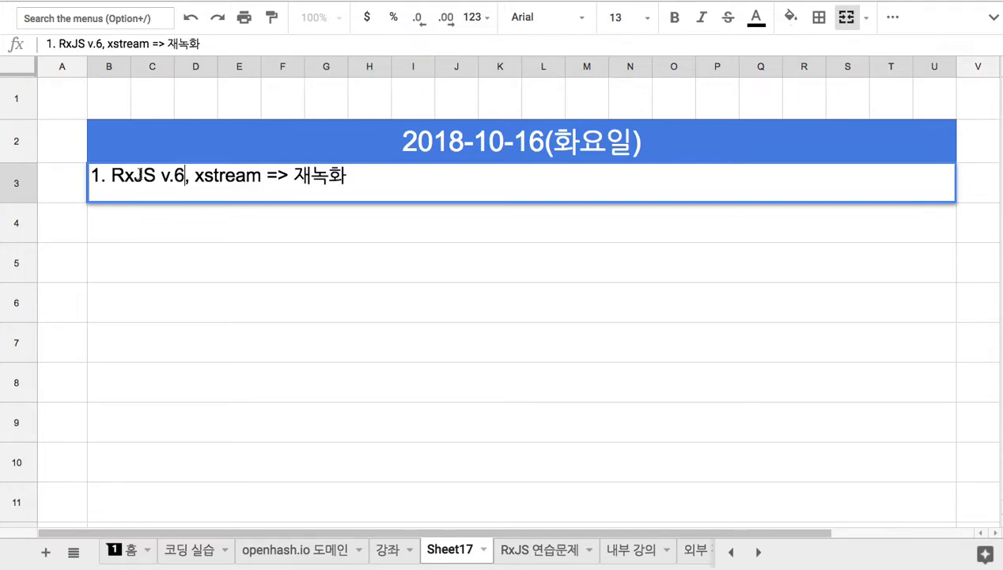
{"action": "left_click_drag", "start_coordinate": [109, 175], "coordinate": [266, 175]}
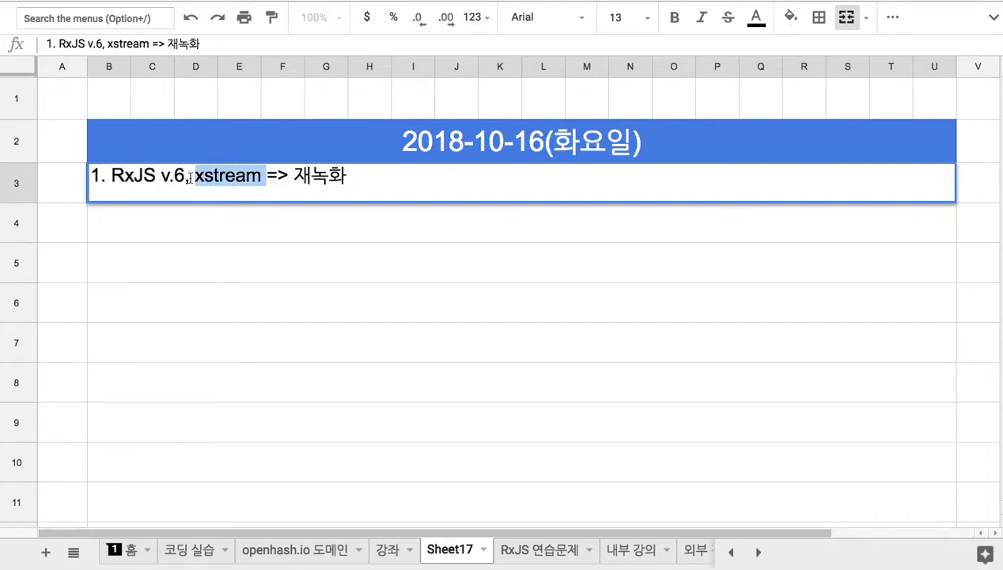
{"action": "left_click", "coordinate": [185, 176]}
- Append "=> 코딩 연습 풀이" to the end of the first item in row 3
{"action": "left_click", "coordinate": [361, 179]}
{"action": "type", "text": "=> "}
{"action": "type", "text": "dus"}
{"action": "key", "text": "BackSpace"}
{"action": "key", "text": "BackSpace"}
{"action": "key", "text": "BackSpace"}
{"action": "type", "text": "코딩"}
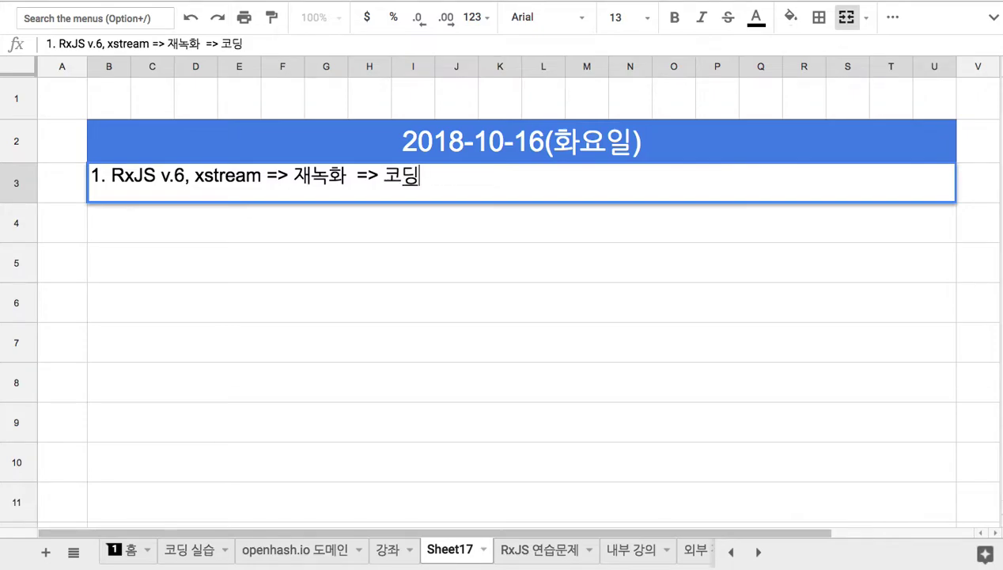
{"action": "type", "text": " 연습 풀이"}
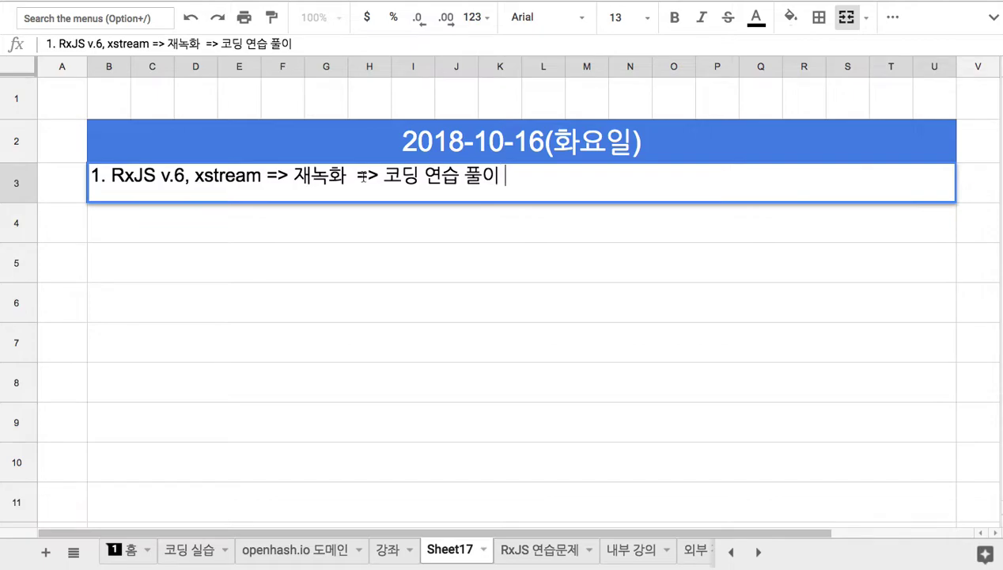
{"action": "left_click_drag", "start_coordinate": [144, 175], "coordinate": [246, 175]}
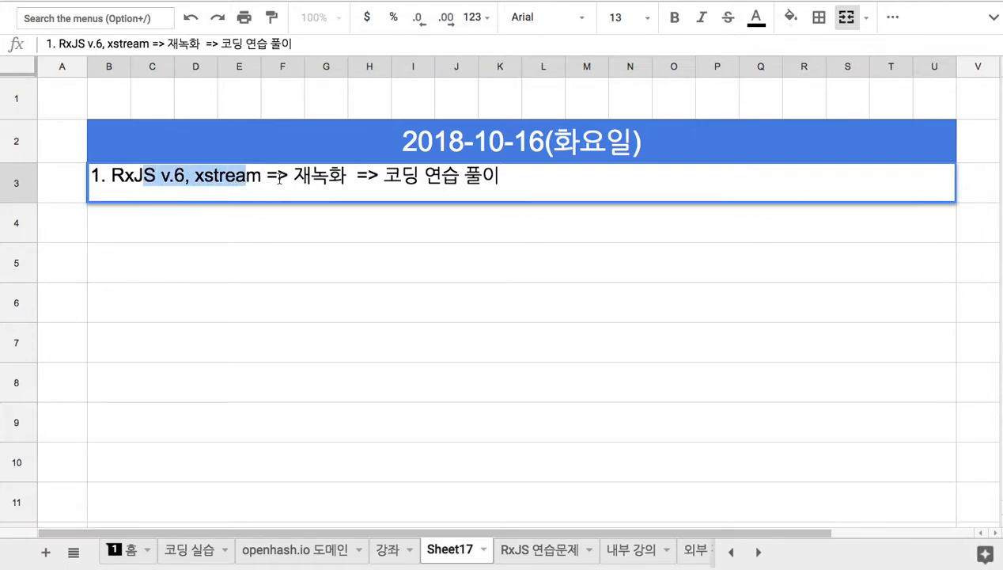
{"action": "left_click", "coordinate": [190, 175]}
{"action": "left_click_drag", "start_coordinate": [109, 175], "coordinate": [211, 176]}
{"action": "left_click", "coordinate": [233, 176]}
- Add "=> 104개 풀이 과정 녹화" at the end of the first item
{"action": "left_click", "coordinate": [535, 177]}
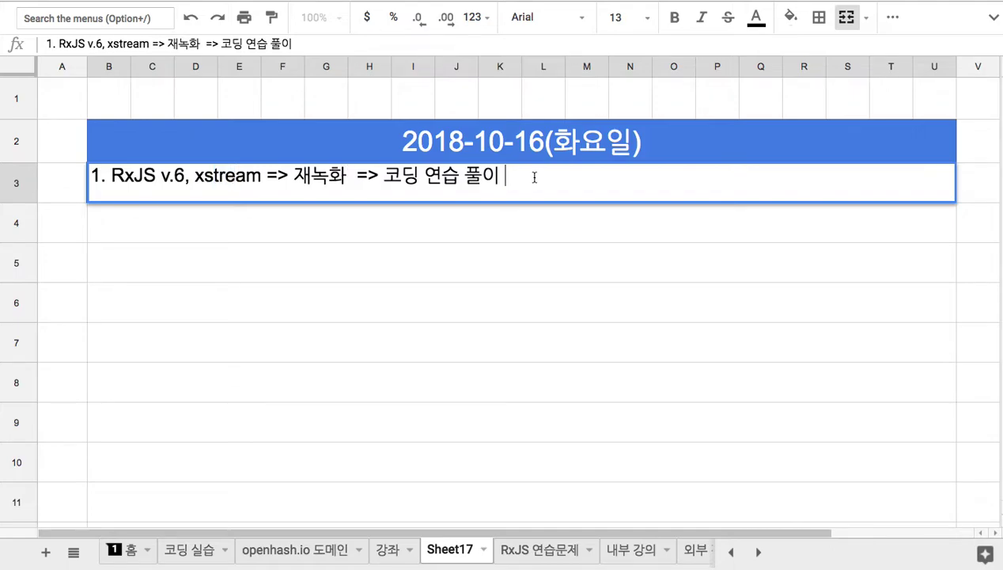
{"action": "type", "text": "=> 10"}
{"action": "type", "text": "4개 푸"}
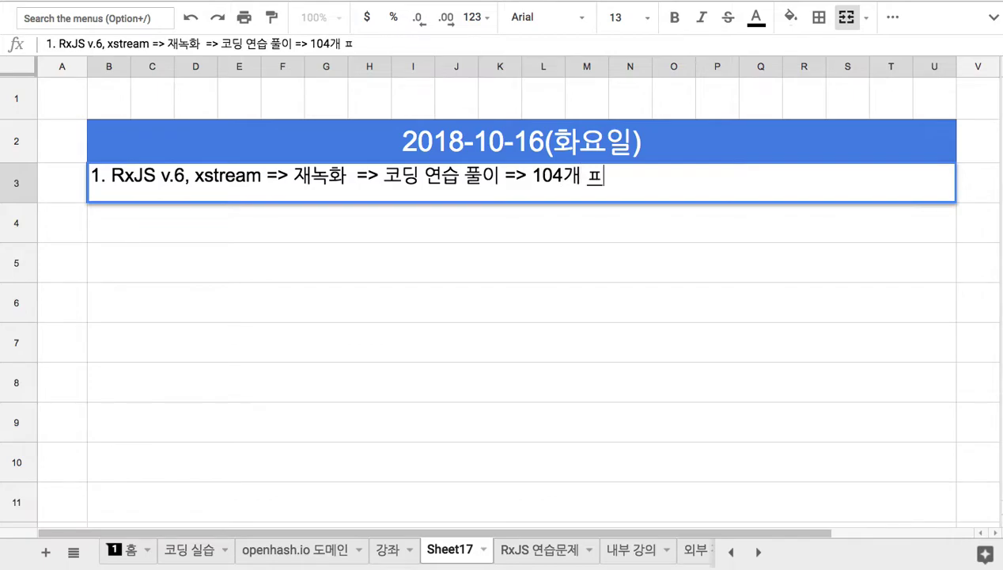
{"action": "type", "text": "ㄹ이"}
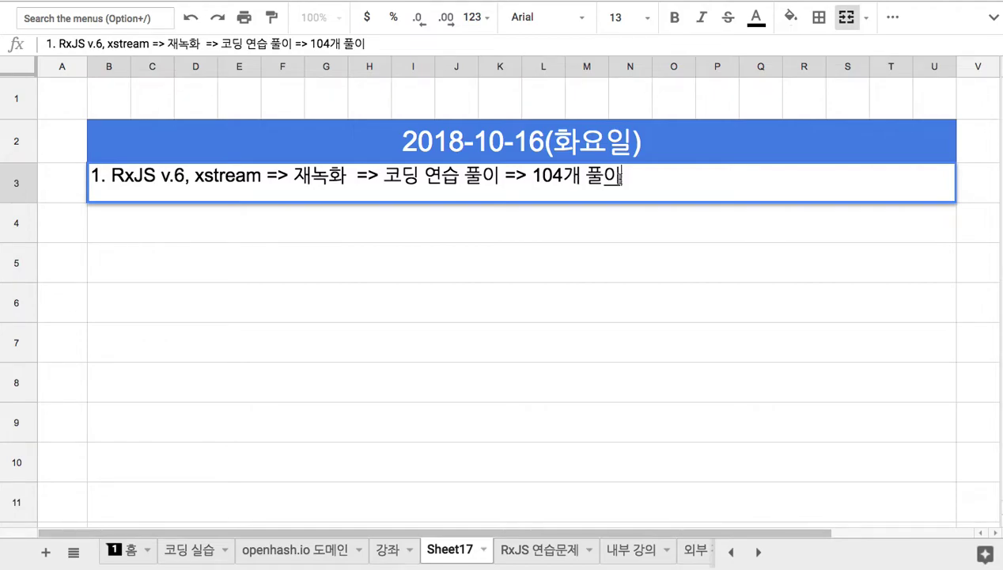
{"action": "type", "text": "과정 녹"}
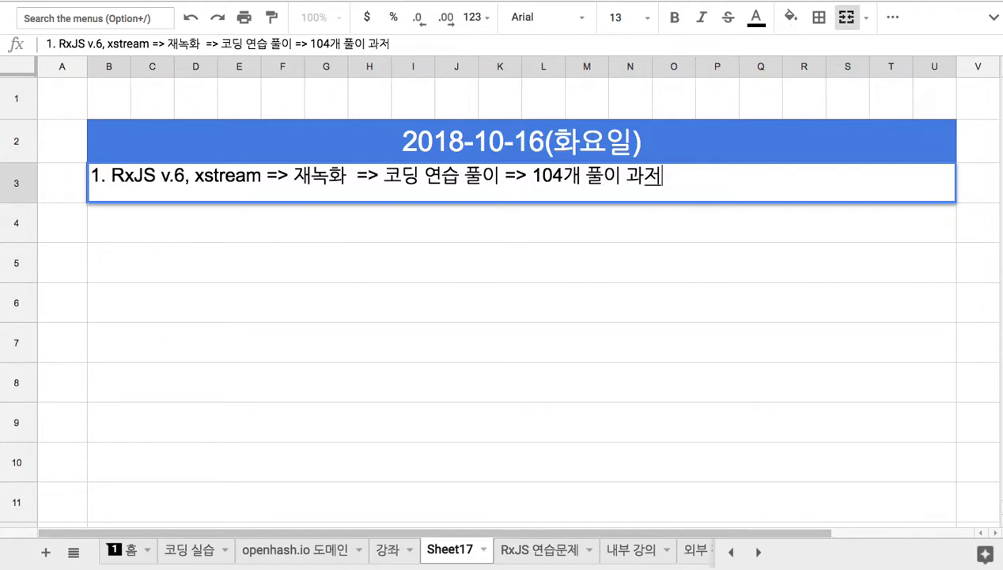
{"action": "type", "text": "화"}
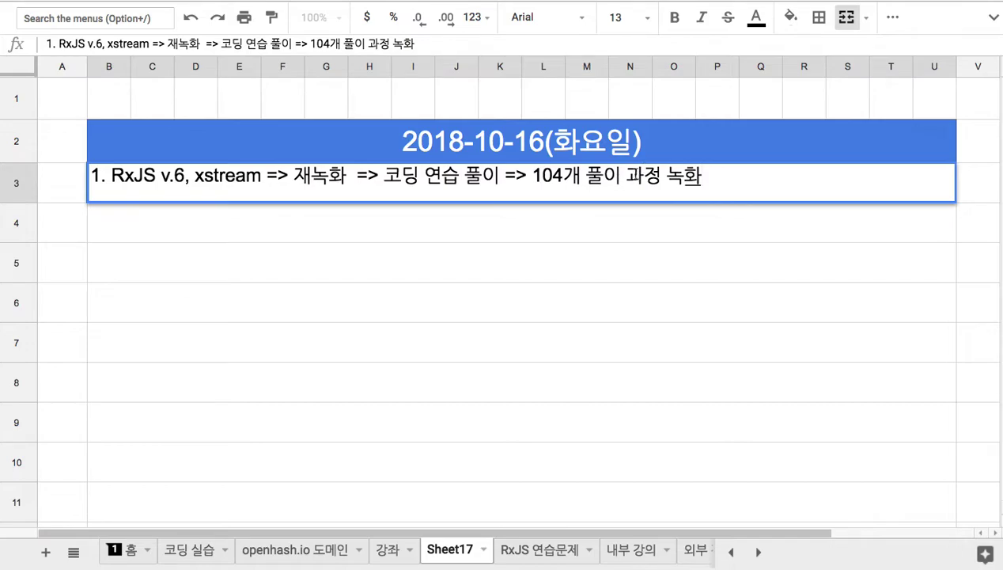
- Insert "오픈해시 캠퍼스 오픈한 뒤에 연습문제" before "104개" in the first item
{"action": "left_click", "coordinate": [527, 176], "text": "shift"}
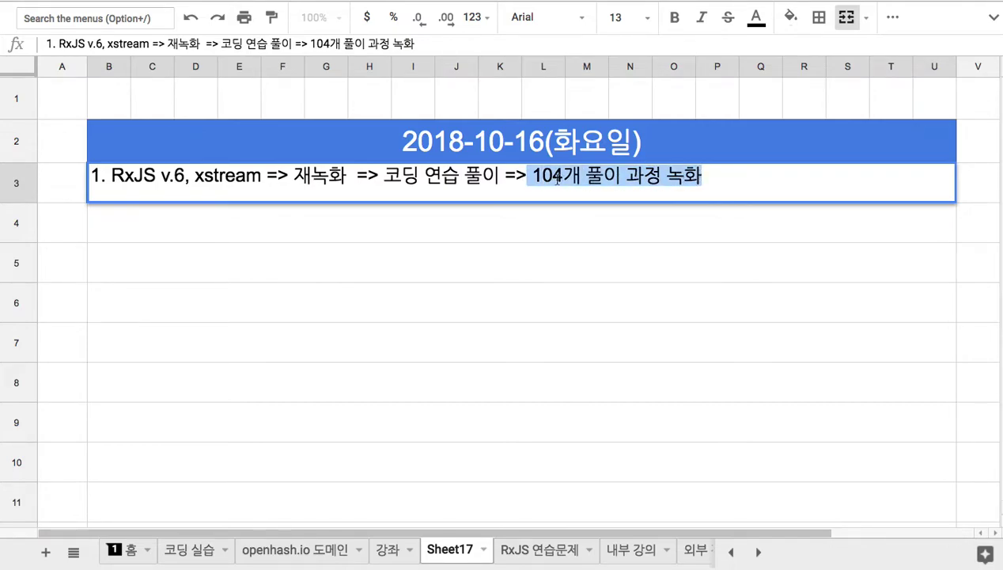
{"action": "left_click", "coordinate": [533, 176]}
{"action": "type", "text": "오픈해시 캠ㅍ"}
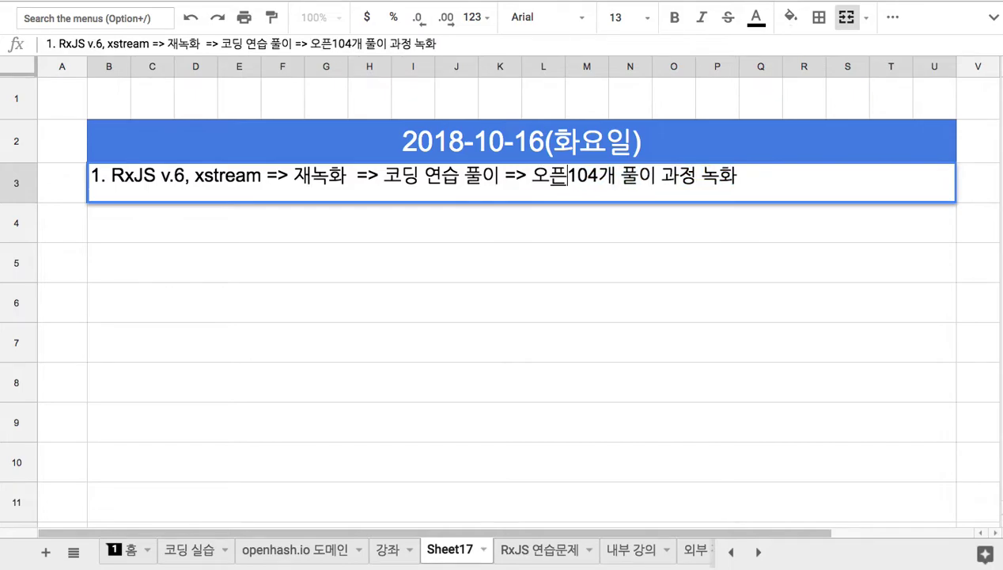
{"action": "type", "text": "ㅓ스 오픈한 ㄴ"}
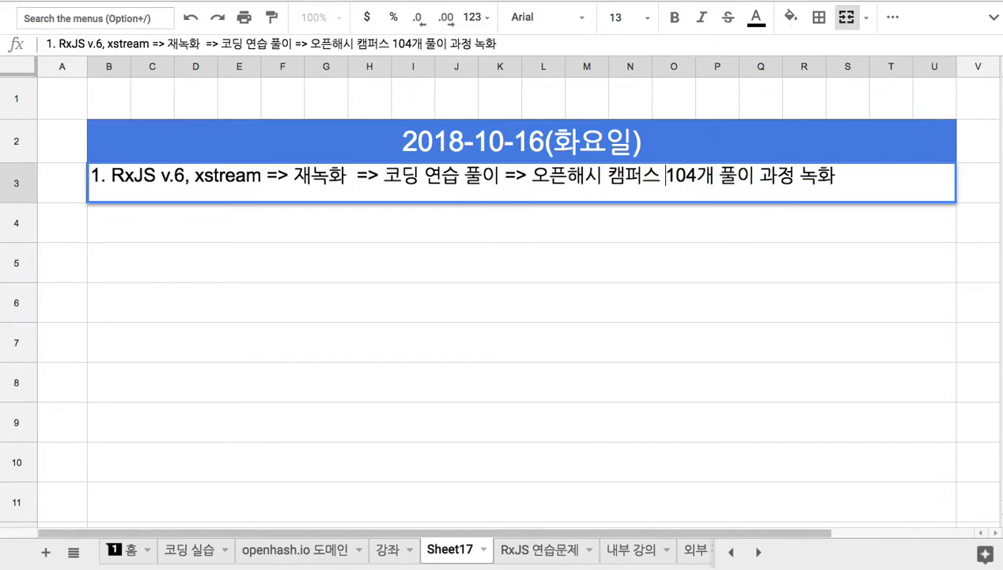
{"action": "key", "text": "BackSpace"}
{"action": "type", "text": "뒤에 "}
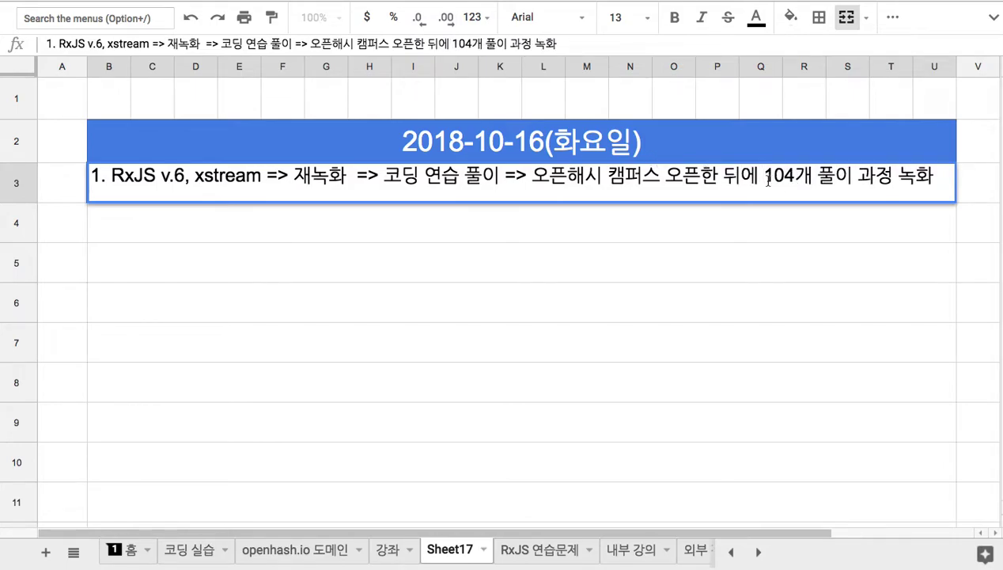
{"action": "type", "text": "연습문제"}
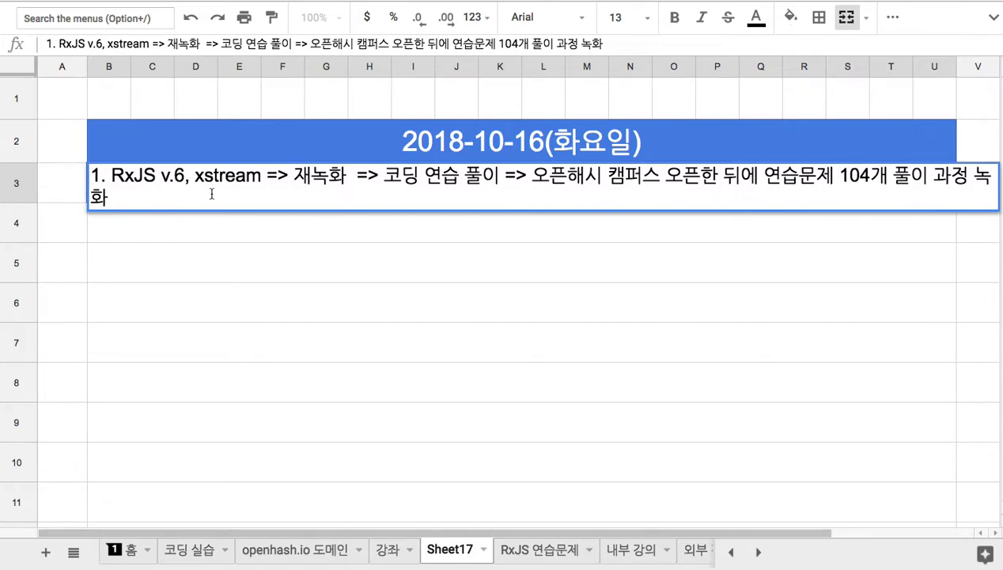
{"action": "left_click_drag", "start_coordinate": [113, 180], "coordinate": [237, 181]}
- Enter "2. Reactive Programming" as the second item in the merged cell of row 4
{"action": "left_click", "coordinate": [190, 233]}
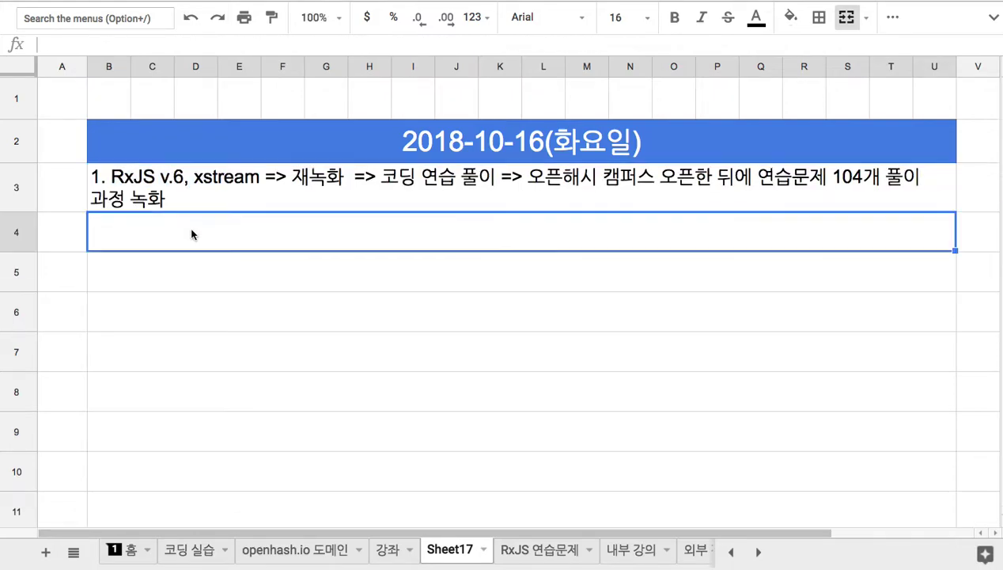
{"action": "type", "text": "2. R"}
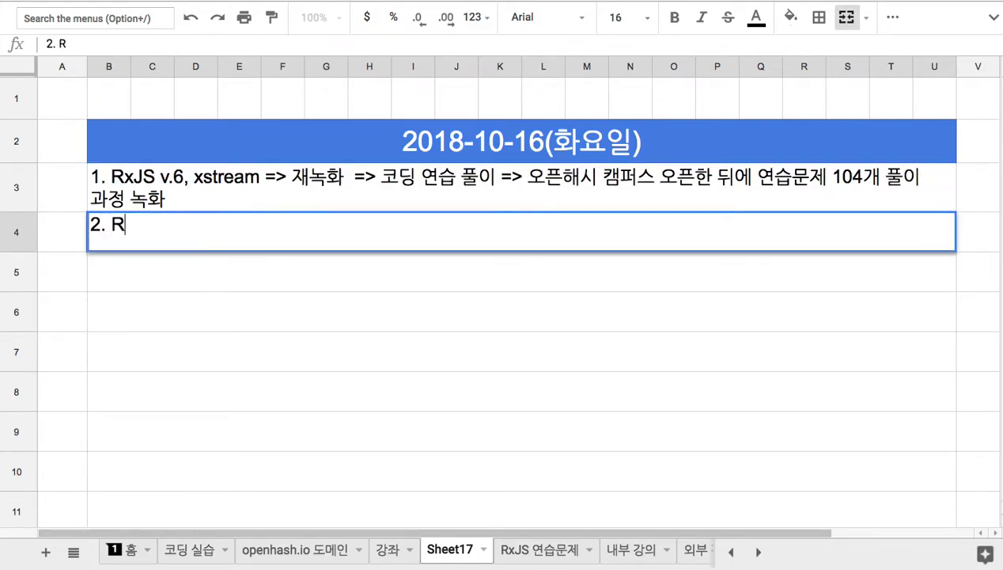
{"action": "type", "text": "eactive "}
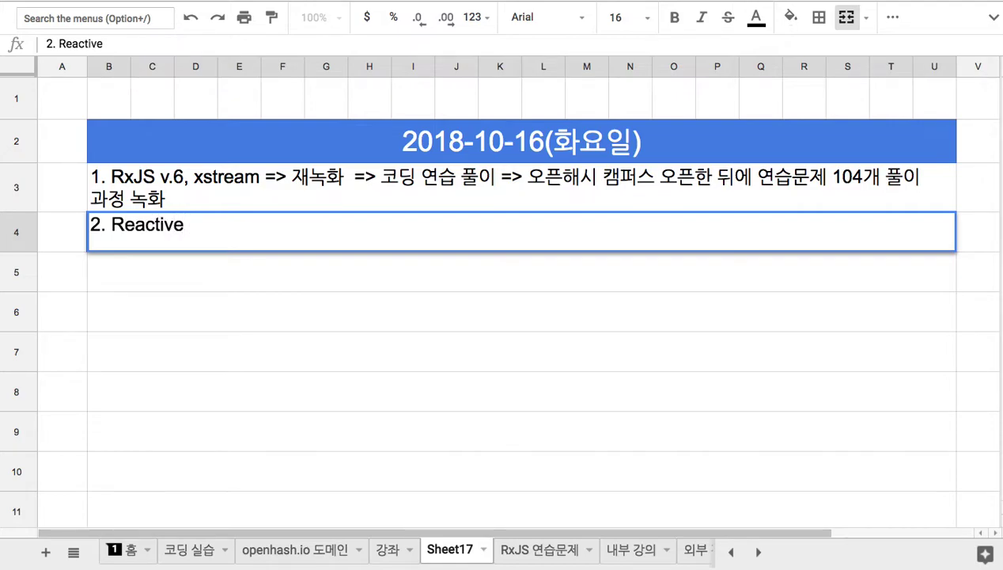
{"action": "type", "text": "Programming"}
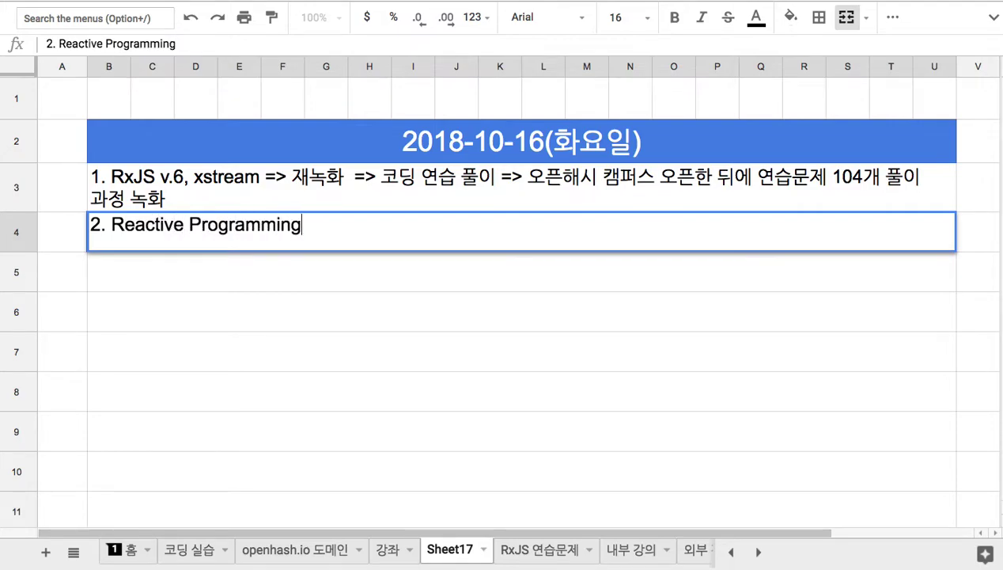
{"action": "key", "text": "Return"}
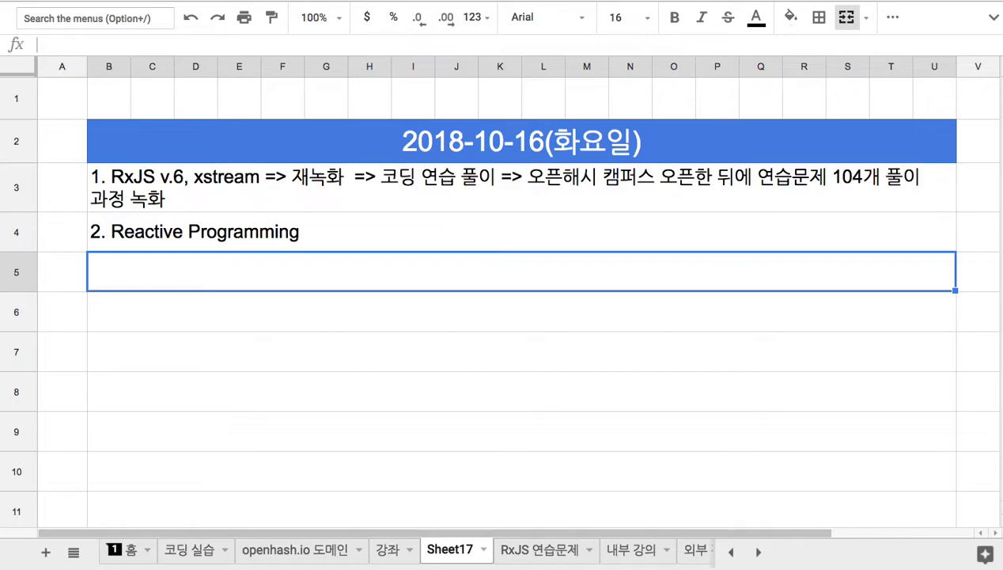
- Enter "3. Callbags" as the third item in the merged cell of row 5
{"action": "type", "text": "3. ㅊ"}
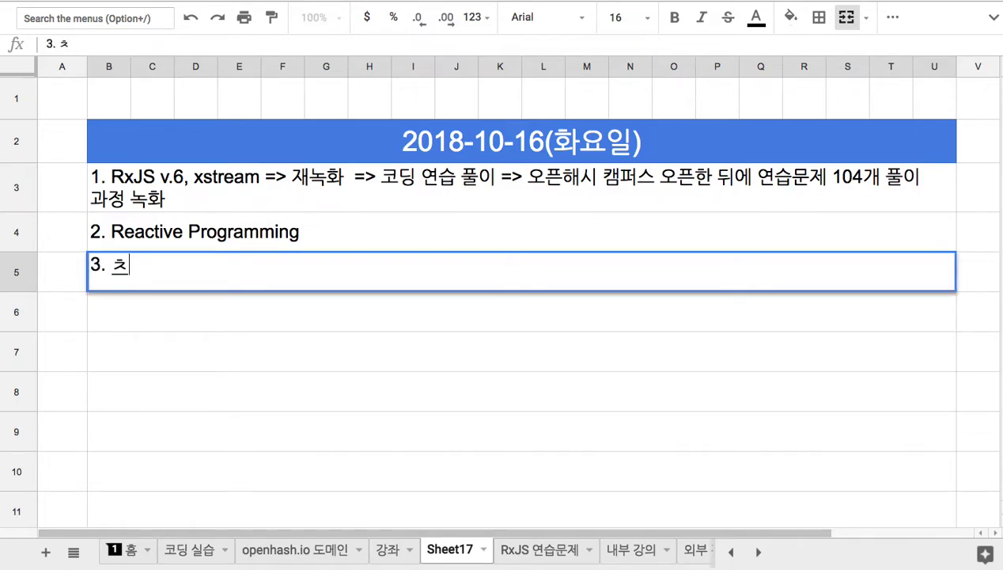
{"action": "key", "text": "BackSpace"}
{"action": "type", "text": "Callbags"}
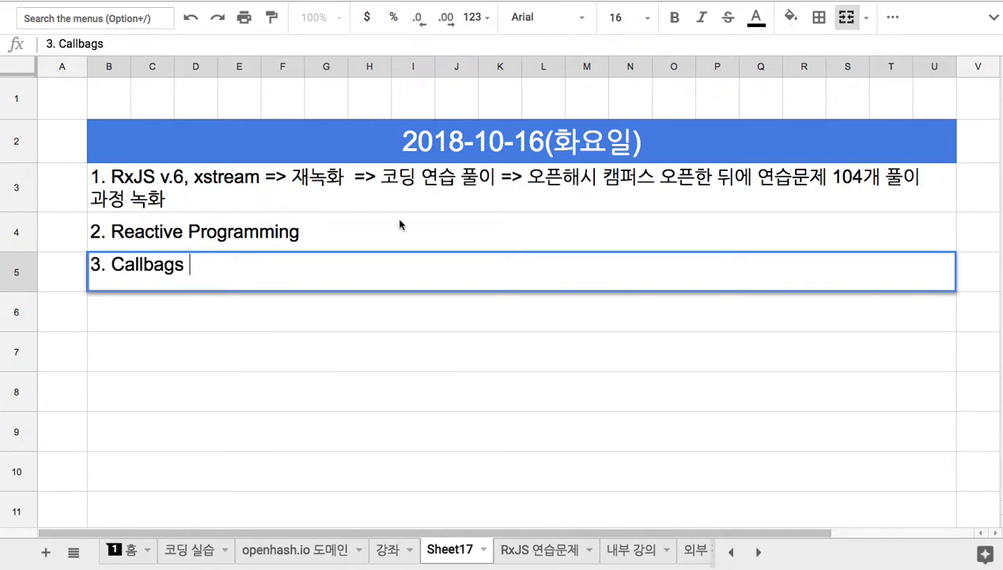
{"action": "double_click", "coordinate": [554, 176]}
{"action": "left_click_drag", "start_coordinate": [532, 175], "coordinate": [595, 181]}
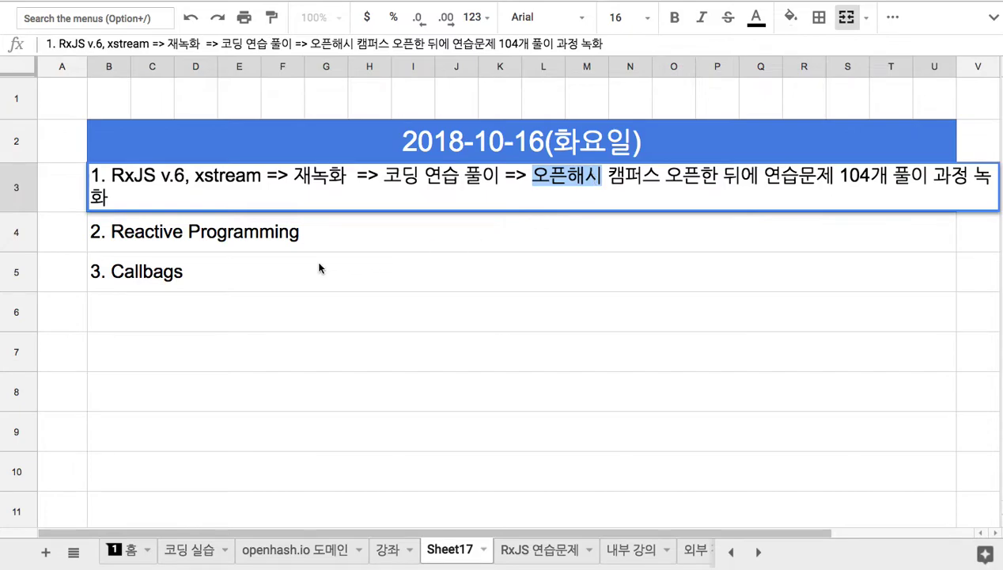
- Append "~= Social Functions" to the third item in row 5
{"action": "left_click", "coordinate": [273, 270]}
{"action": "double_click", "coordinate": [272, 270]}
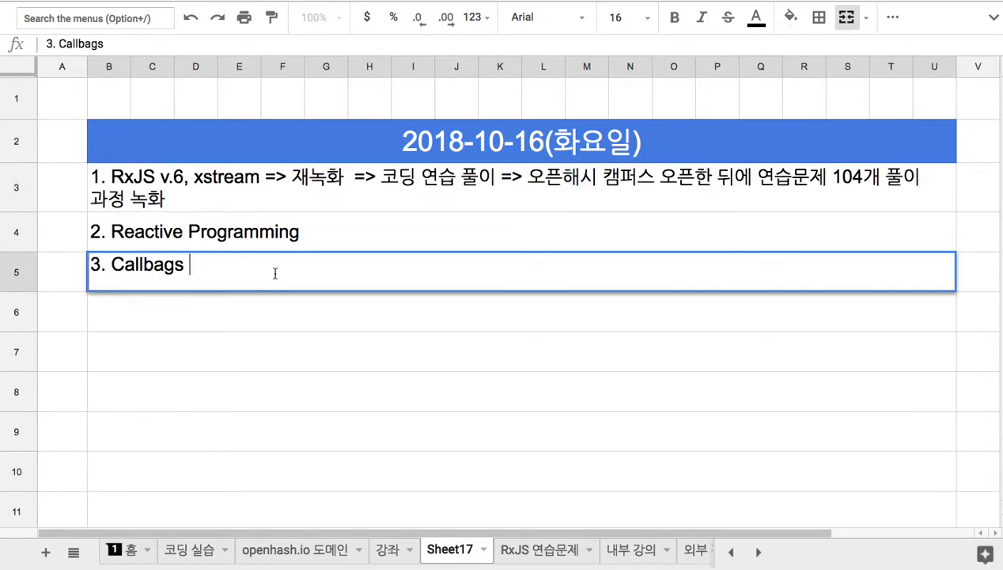
{"action": "type", "text": "~= Socia"}
{"action": "key", "text": "BackSpace"}
{"action": "type", "text": "ial Functions"}
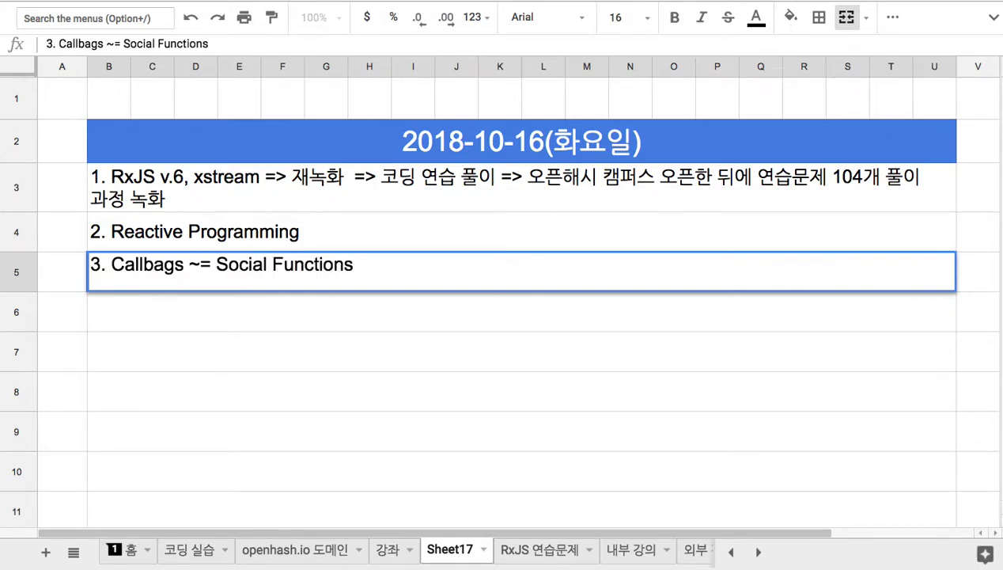
- Change "Functions" to "Function Protocol" in the third item and insert "Protocol" after "Callbags"
{"action": "key", "text": "BackSpace"}
{"action": "type", "text": "Prog"}
{"action": "key", "text": "BackSpace"}
{"action": "type", "text": "tocal"}
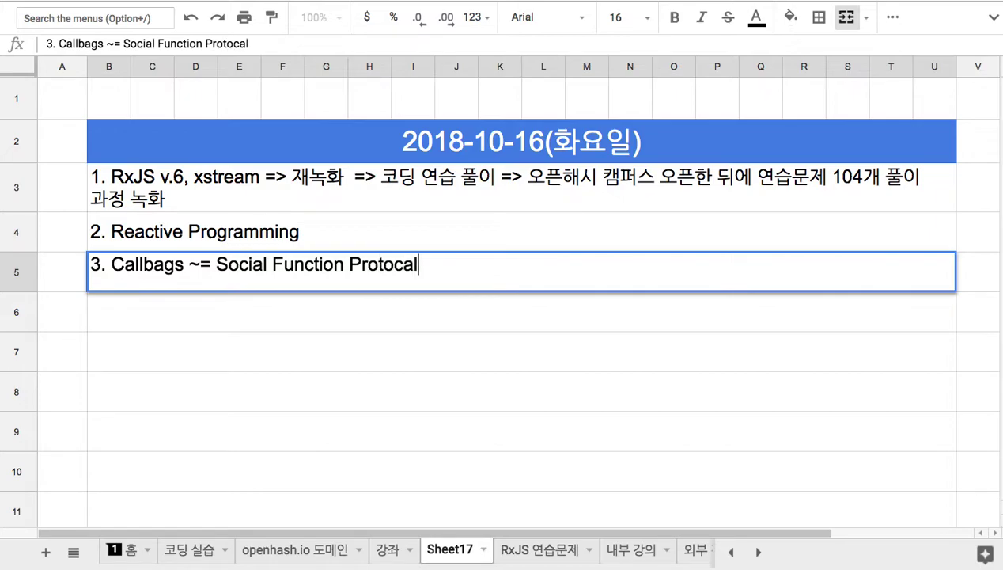
{"action": "key", "text": "BackSpace"}
{"action": "key", "text": "BackSpace"}
{"action": "type", "text": "ao"}
{"action": "key", "text": "BackSpace"}
{"action": "key", "text": "BackSpace"}
{"action": "type", "text": "ol"}
{"action": "left_click", "coordinate": [189, 266]}
{"action": "type", "text": "Protocol"}
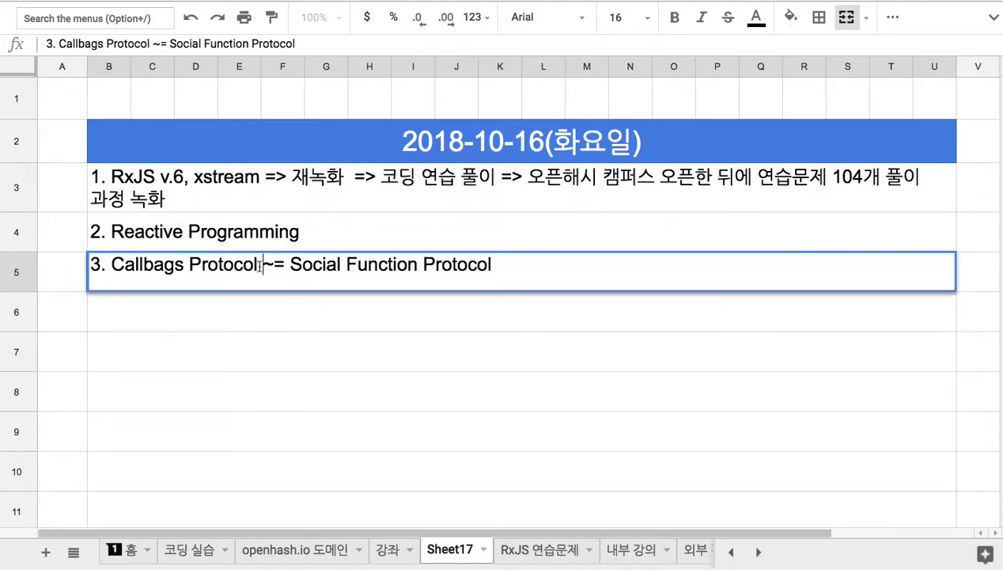
- Insert "+ JS 외 모든 언어를 지원 + AI" after "Callbags Protocol" in the third agenda item
{"action": "left_click_drag", "start_coordinate": [290, 266], "coordinate": [469, 270]}
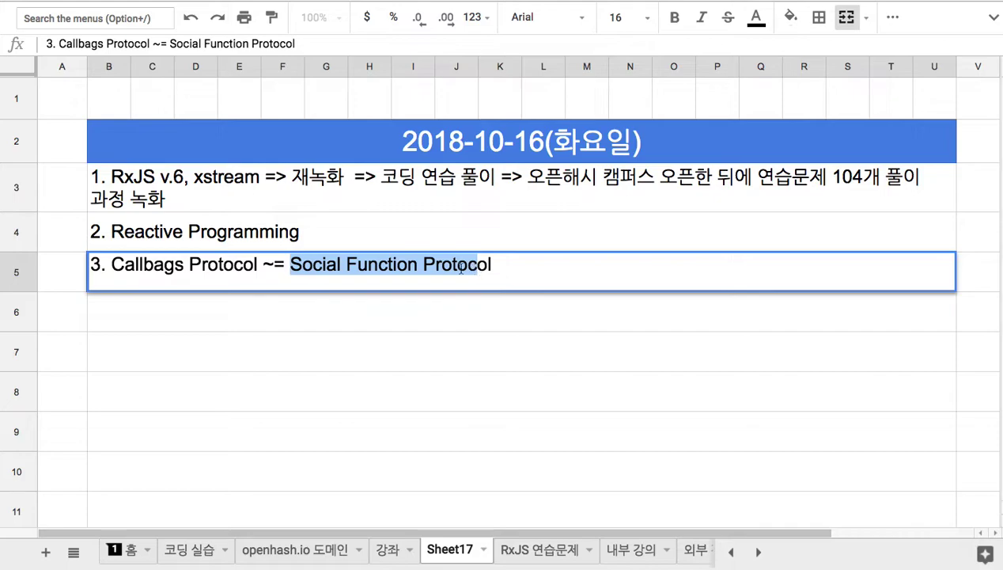
{"action": "left_click", "coordinate": [259, 266]}
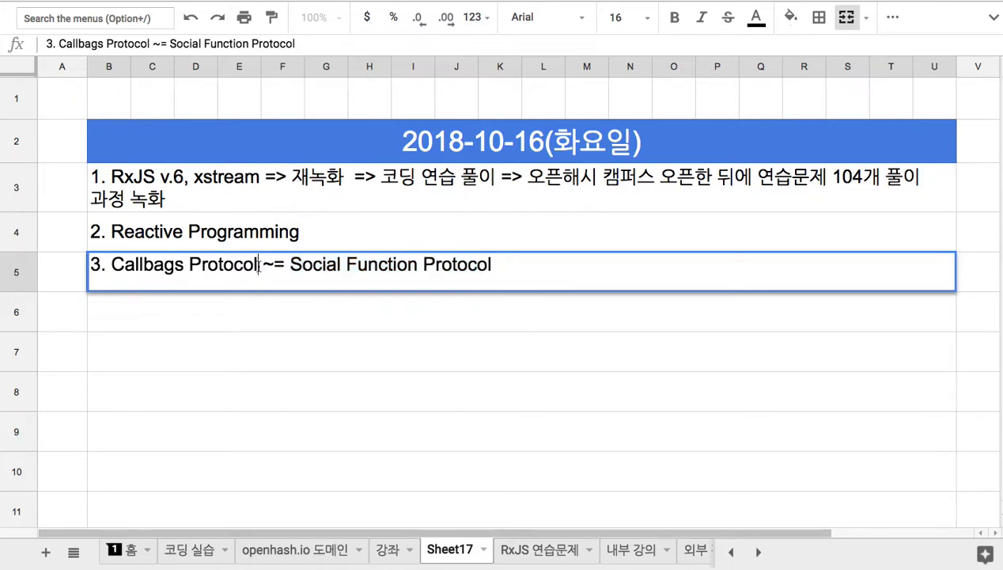
{"action": "type", "text": "+ "}
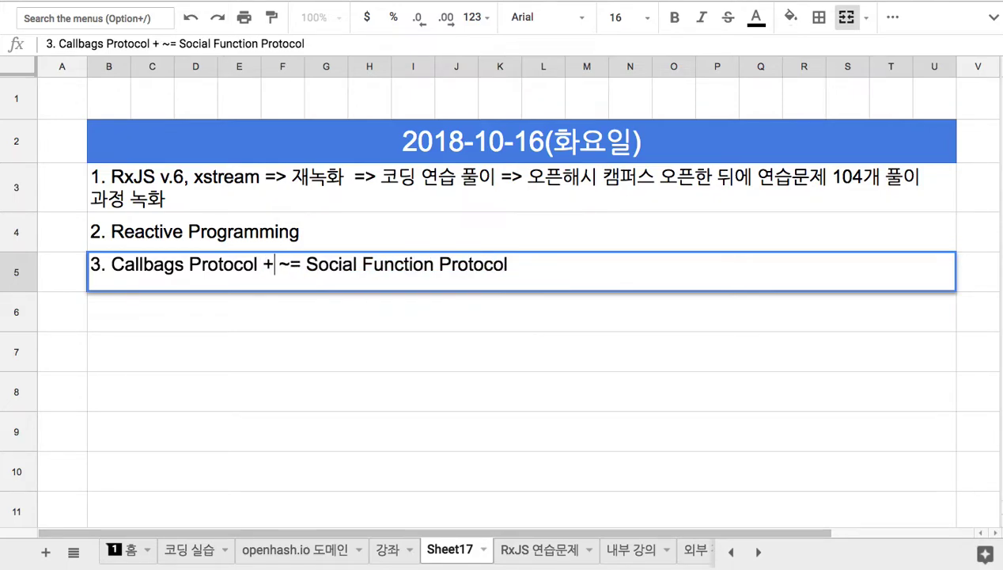
{"action": "type", "text": "JS"}
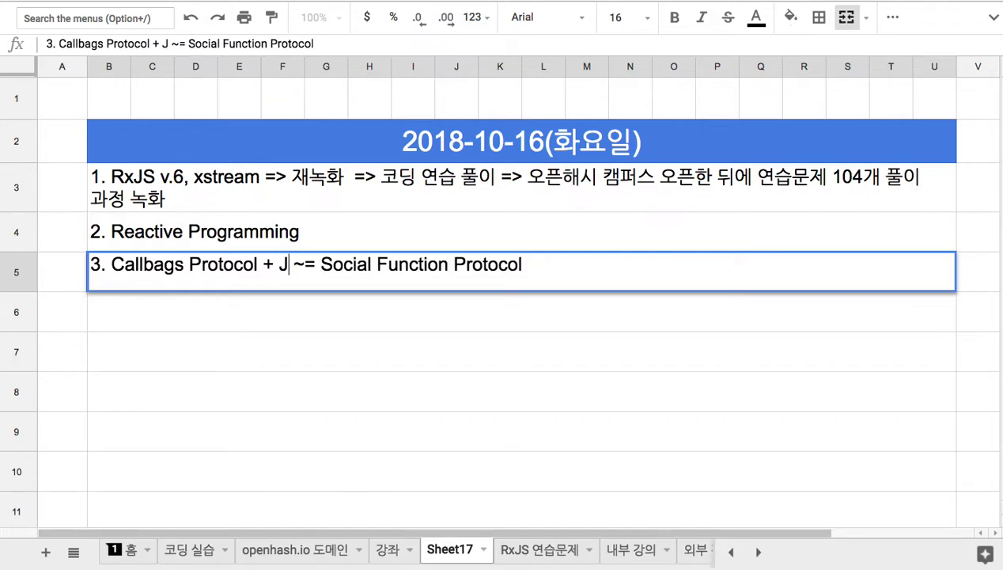
{"action": "type", "text": " 외 모든 ㅇ"}
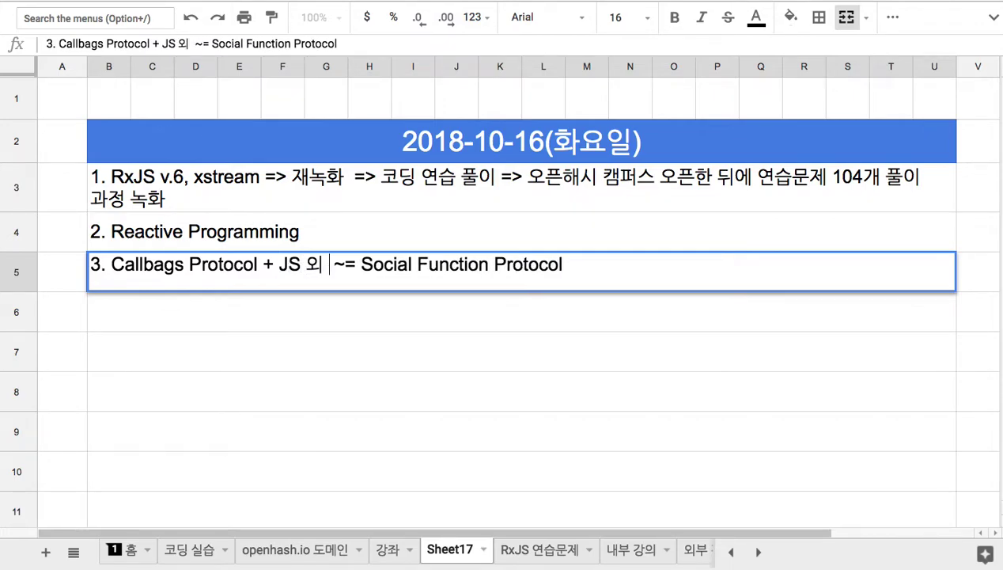
{"action": "type", "text": "언어를 지원 "}
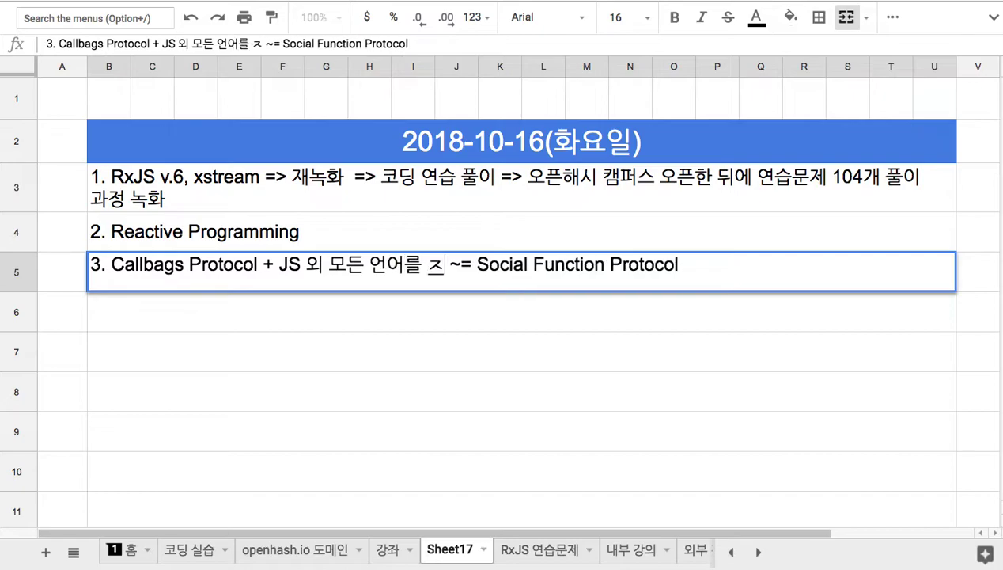
{"action": "type", "text": "+ "}
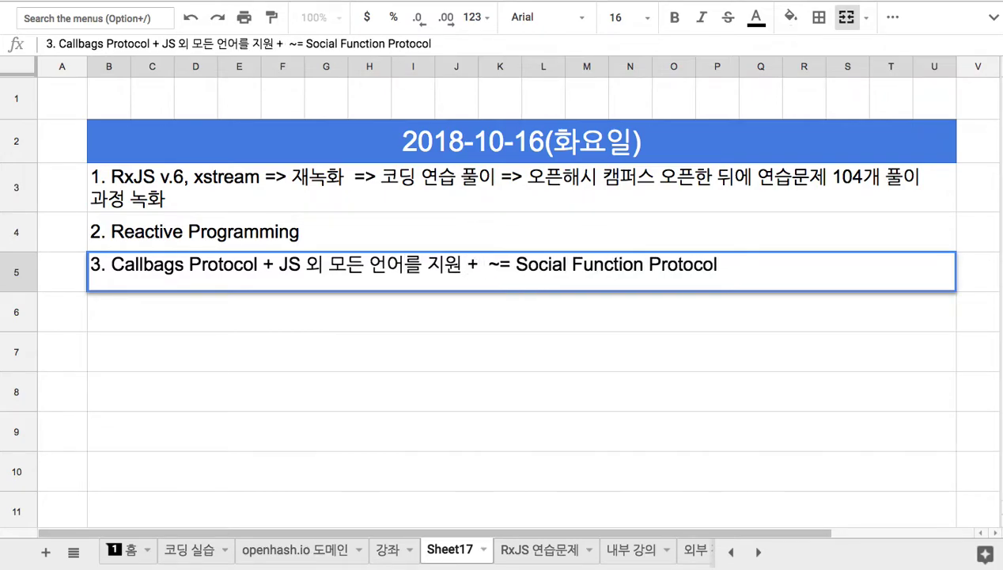
{"action": "type", "text": "AI"}
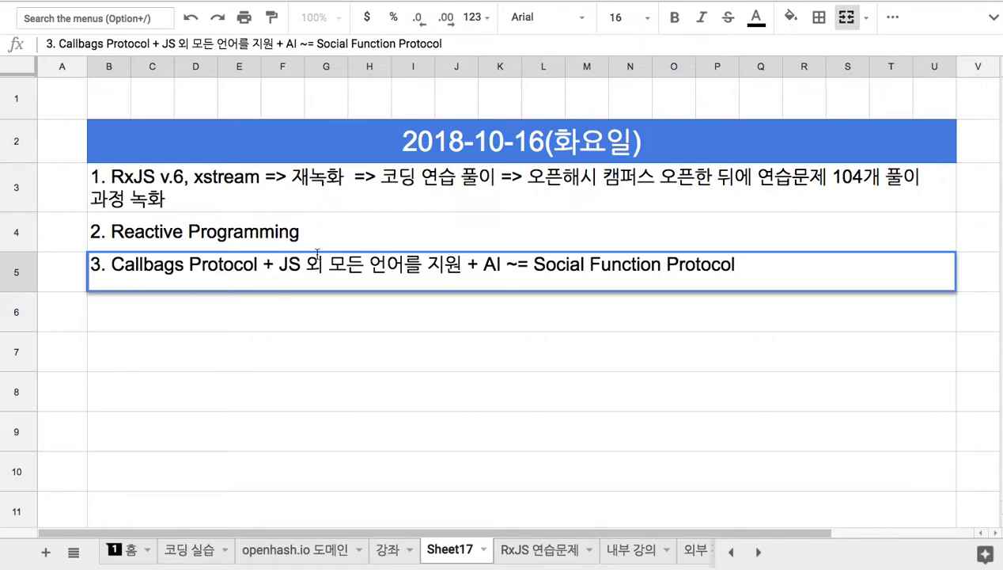
{"action": "left_click_drag", "start_coordinate": [533, 265], "coordinate": [722, 267]}
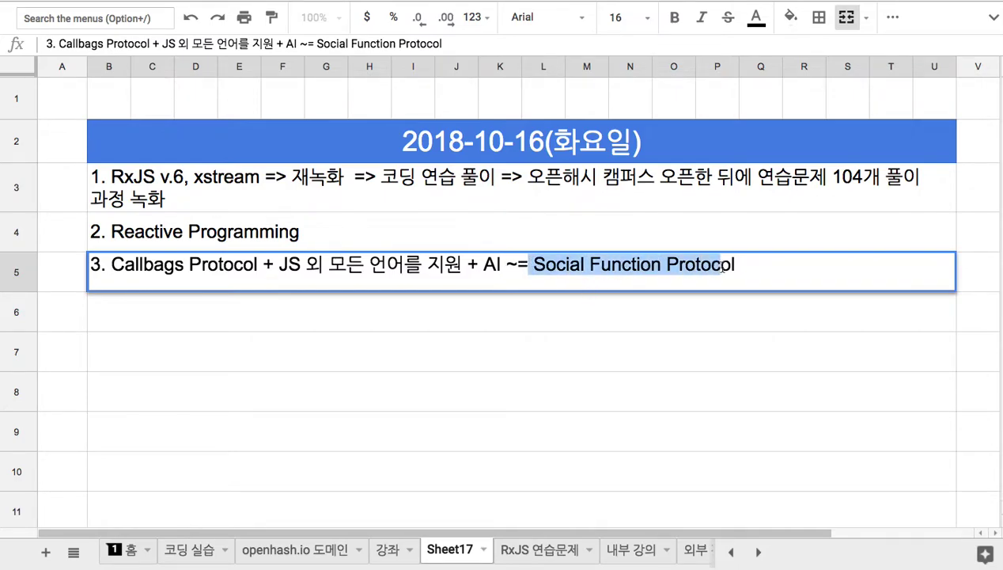
{"action": "left_click", "coordinate": [225, 264]}
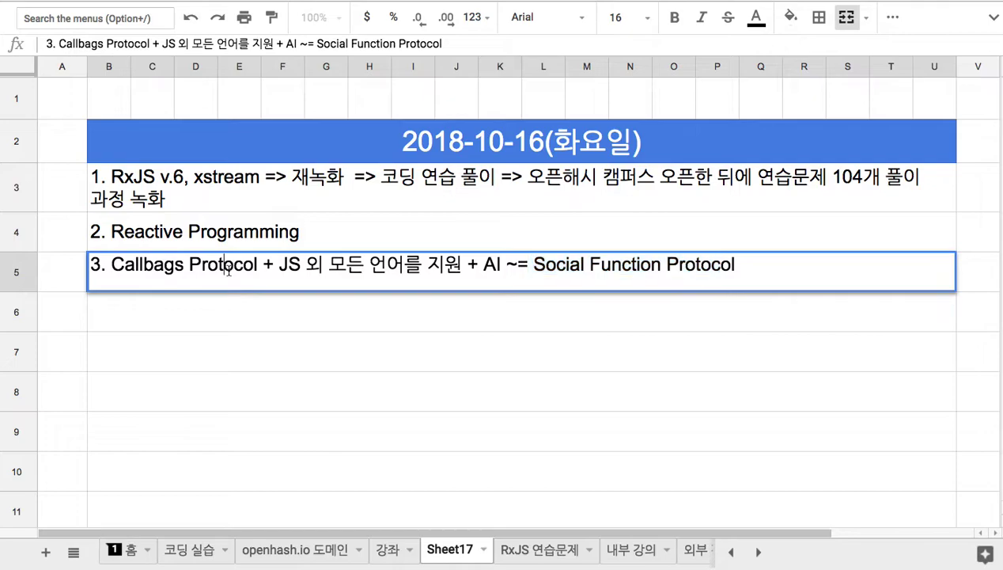
{"action": "left_click_drag", "start_coordinate": [273, 264], "coordinate": [116, 269]}
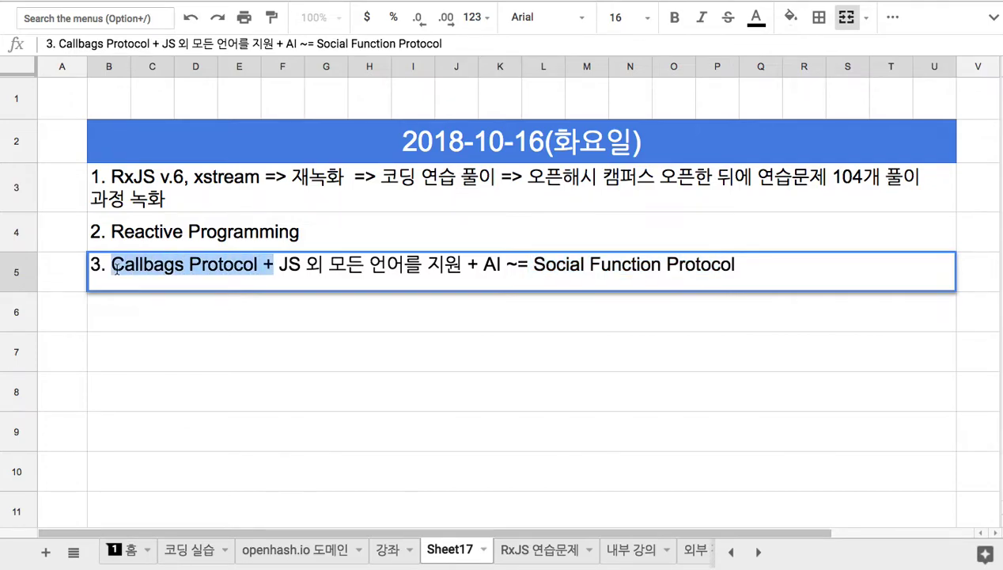
- Insert "중급 3년차 말 또는 4년초 과목으로 설정:" before "Callbags Protocol" in the third agenda item
{"action": "left_click", "coordinate": [117, 273]}
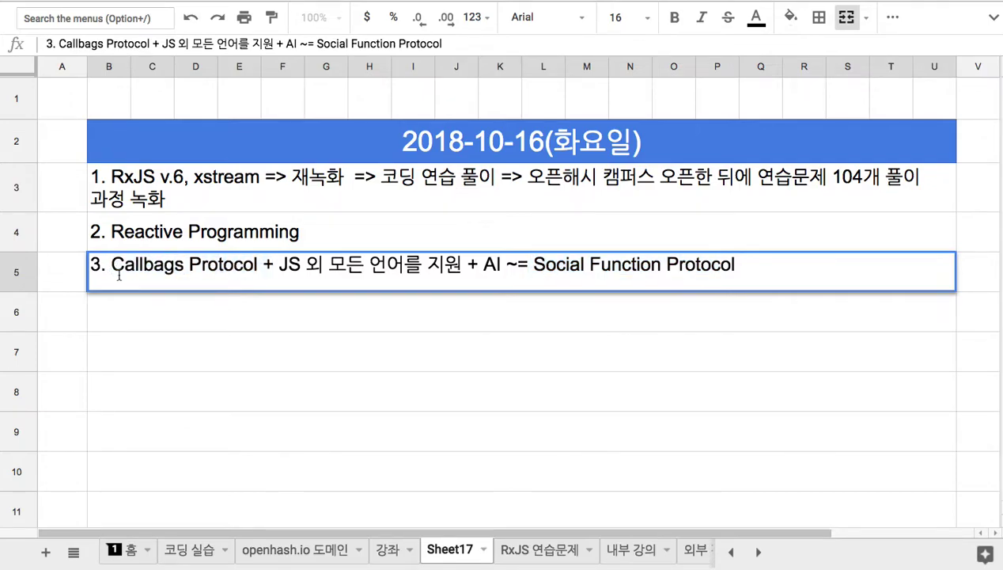
{"action": "type", "text": "w"}
{"action": "key", "text": "BackSpace"}
{"action": "type", "text": "축급 3년차 말 "}
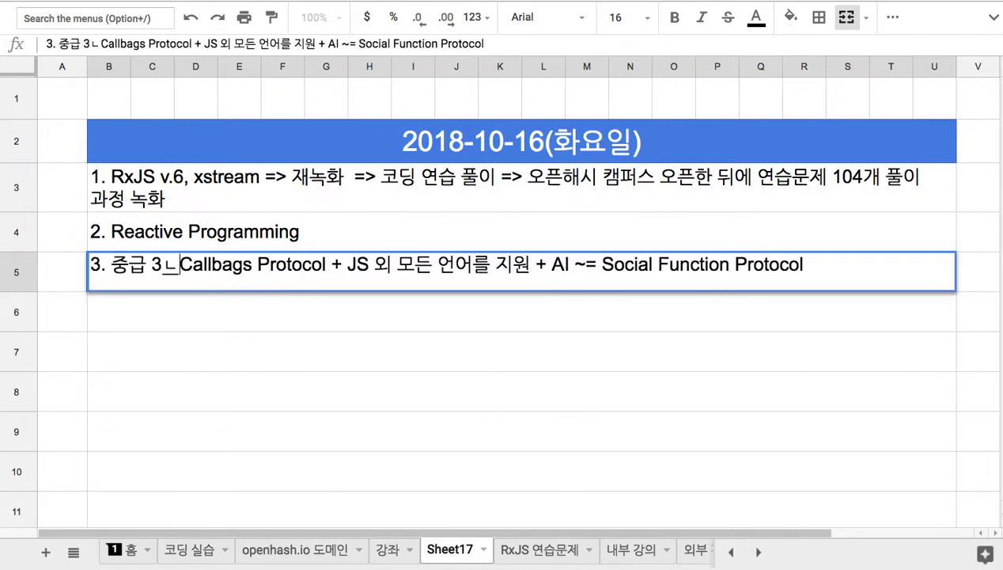
{"action": "type", "text": "또는 4"}
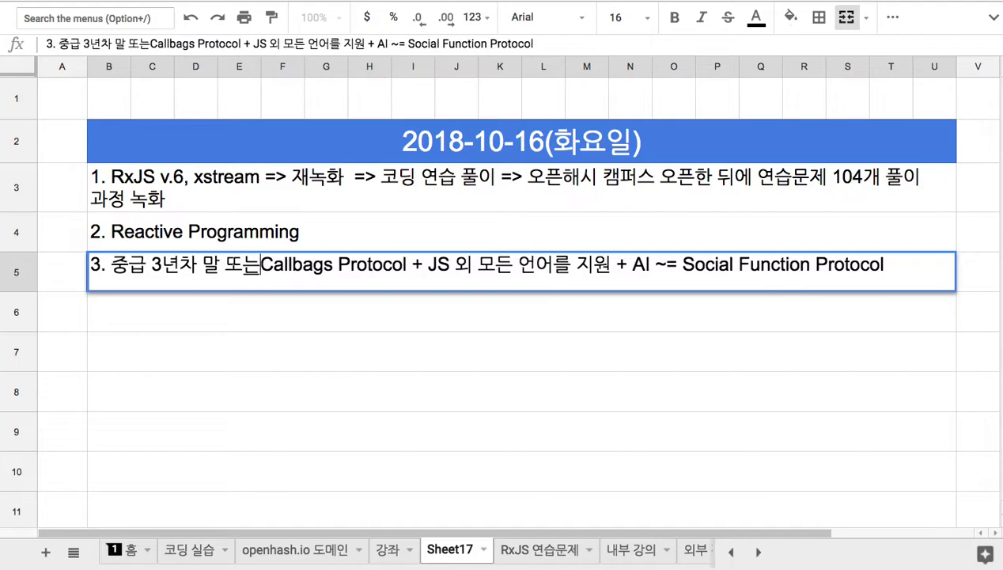
{"action": "type", "text": "년초 과모"}
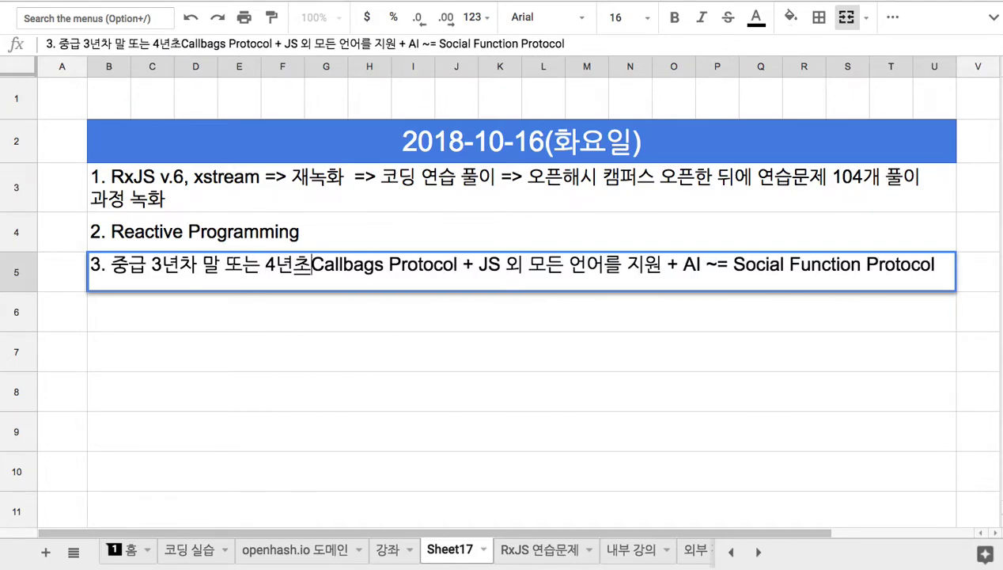
{"action": "type", "text": "목으로 설"}
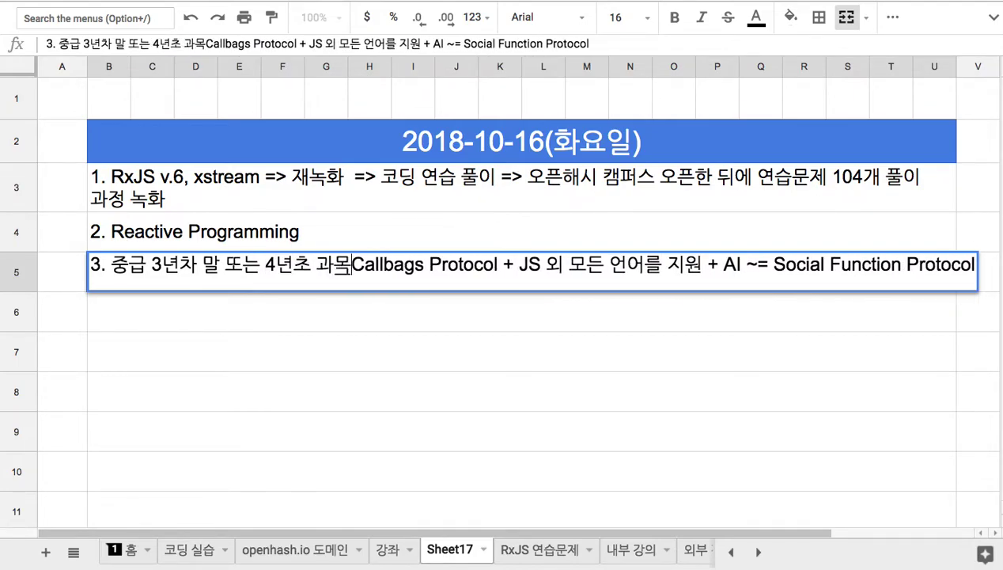
{"action": "type", "text": "정:"}
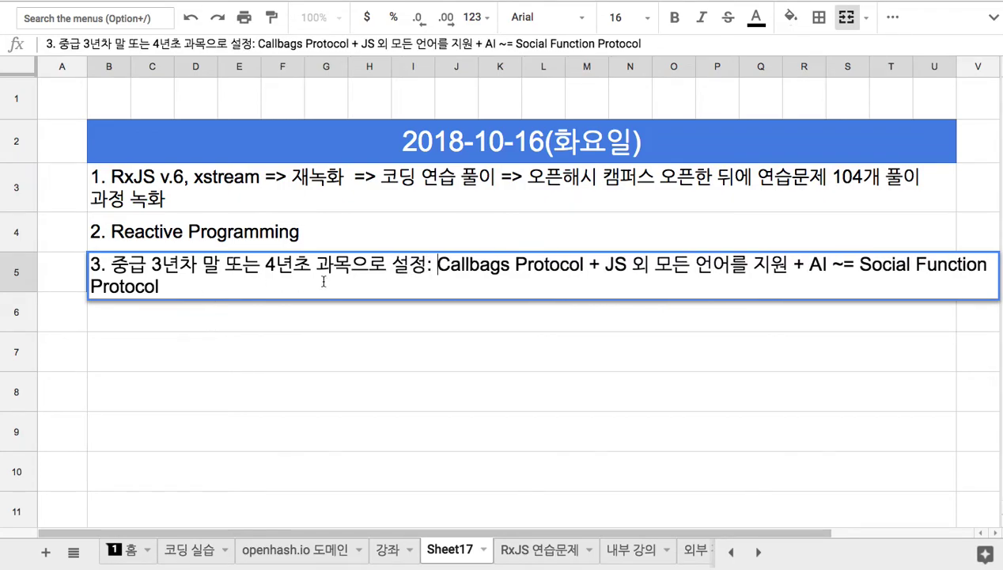
{"action": "left_click_drag", "start_coordinate": [434, 266], "coordinate": [540, 277]}
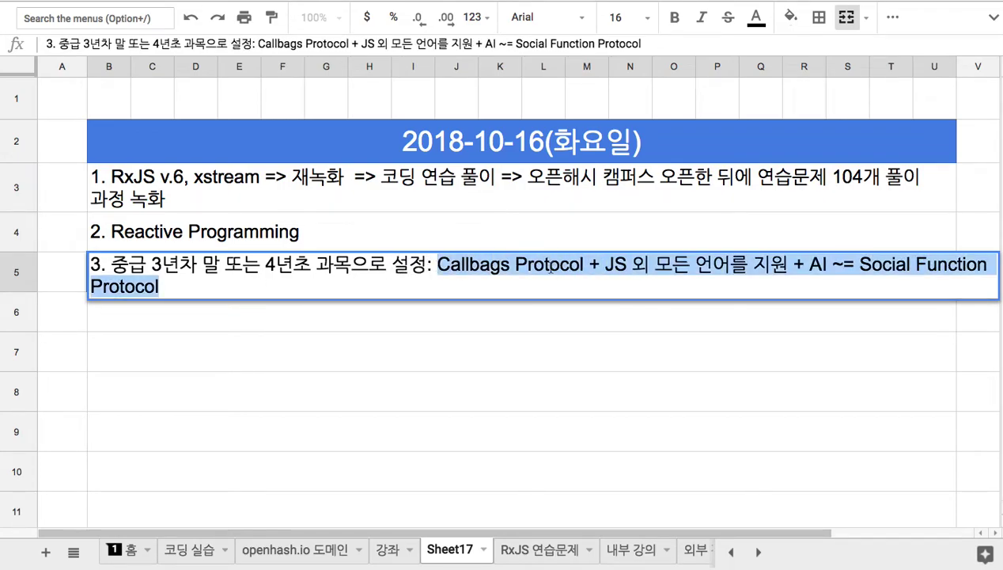
{"action": "left_click", "coordinate": [549, 267]}
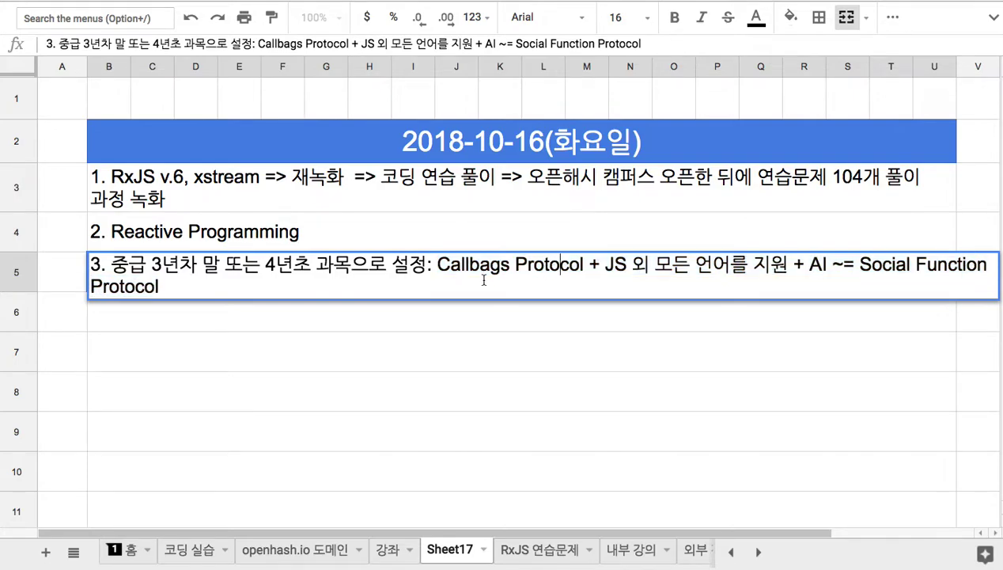
- Enter "4. JS, TS 재녹화" as the fourth item in the merged cell of row 6
{"action": "left_click", "coordinate": [463, 319]}
{"action": "type", "text": "4. JS, TS"}
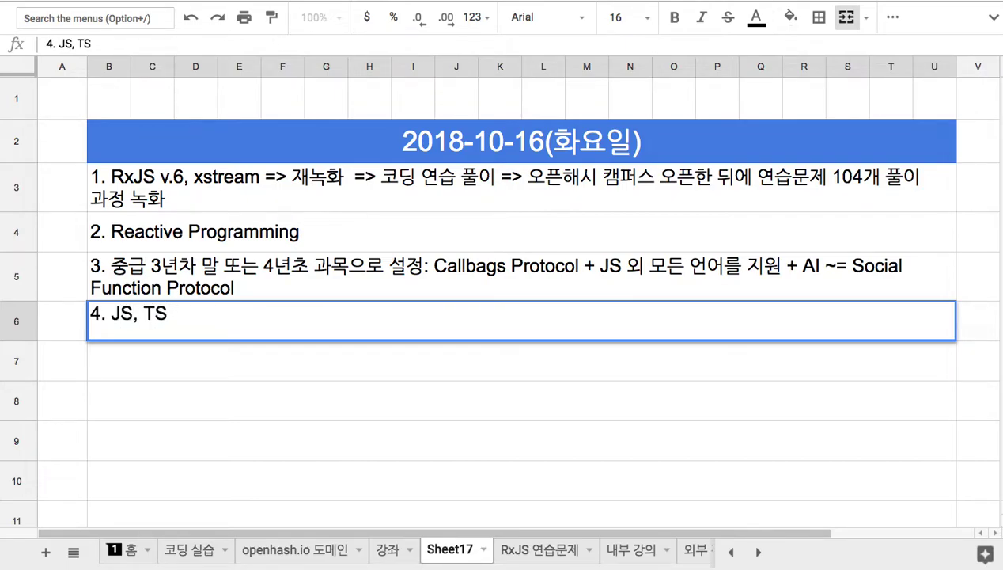
{"action": "type", "text": "재녹화"}
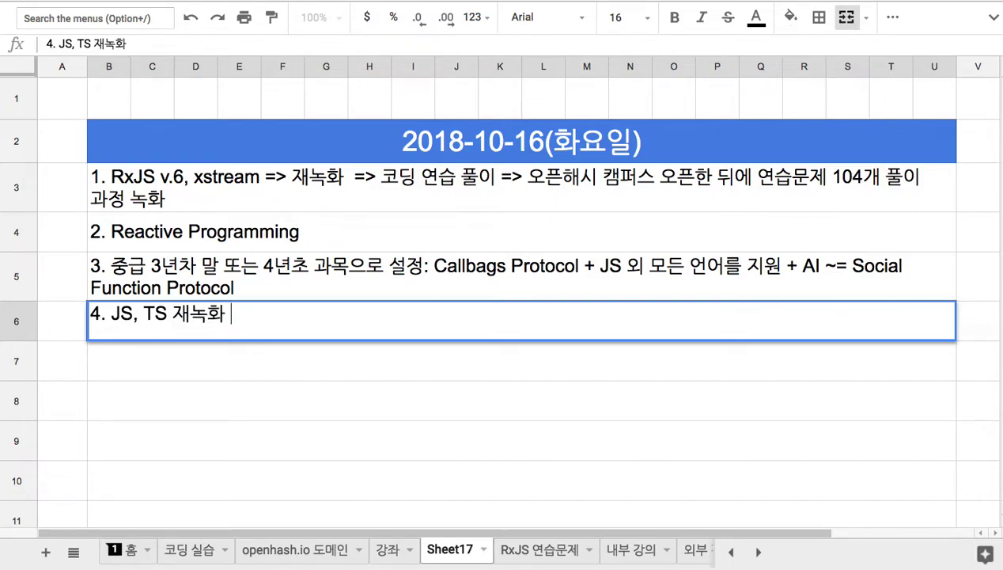
{"action": "left_click_drag", "start_coordinate": [111, 314], "coordinate": [225, 315]}
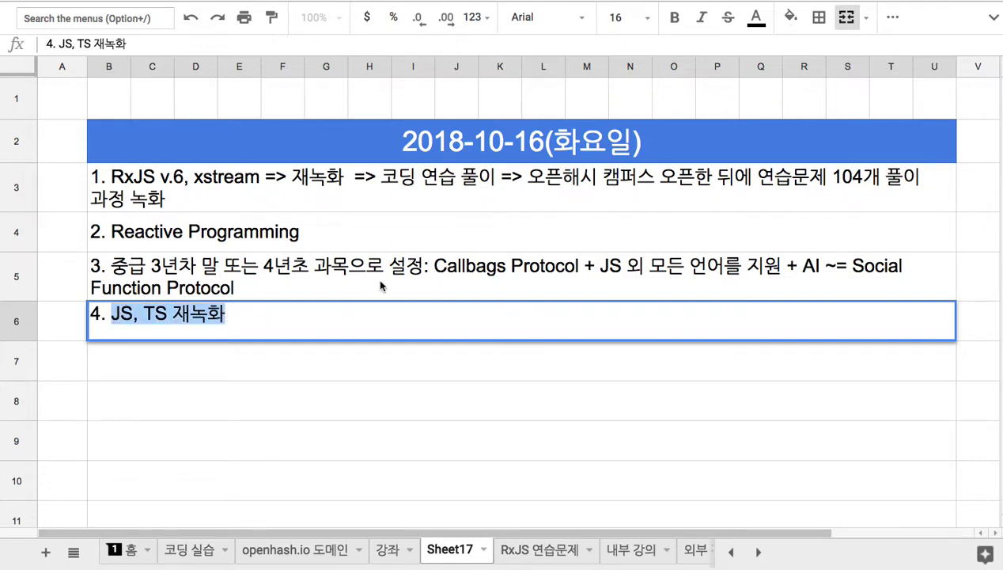
{"action": "left_click", "coordinate": [112, 314]}
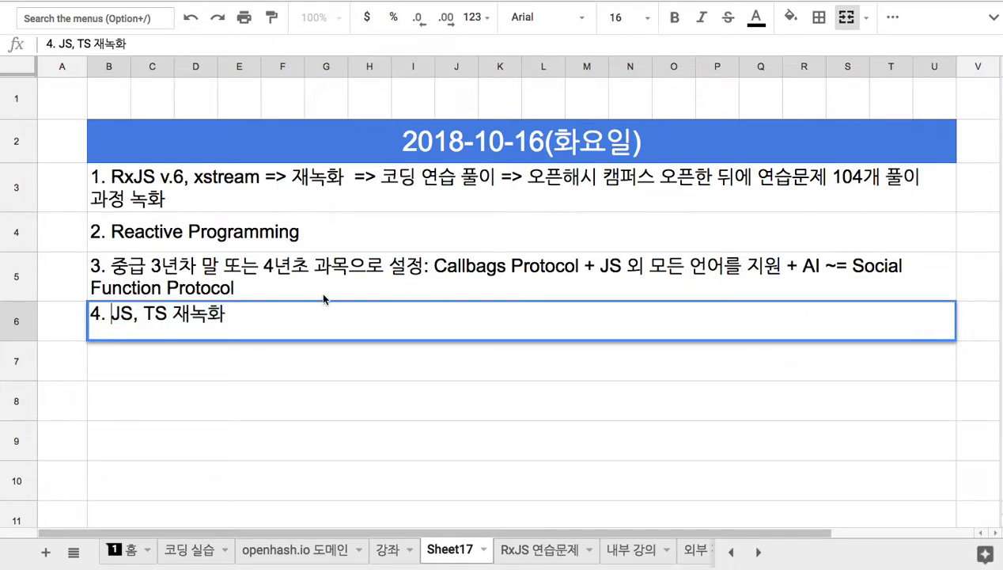
{"action": "double_click", "coordinate": [481, 266]}
{"action": "left_click", "coordinate": [437, 264]}
{"action": "left_click_drag", "start_coordinate": [437, 264], "coordinate": [508, 264]}
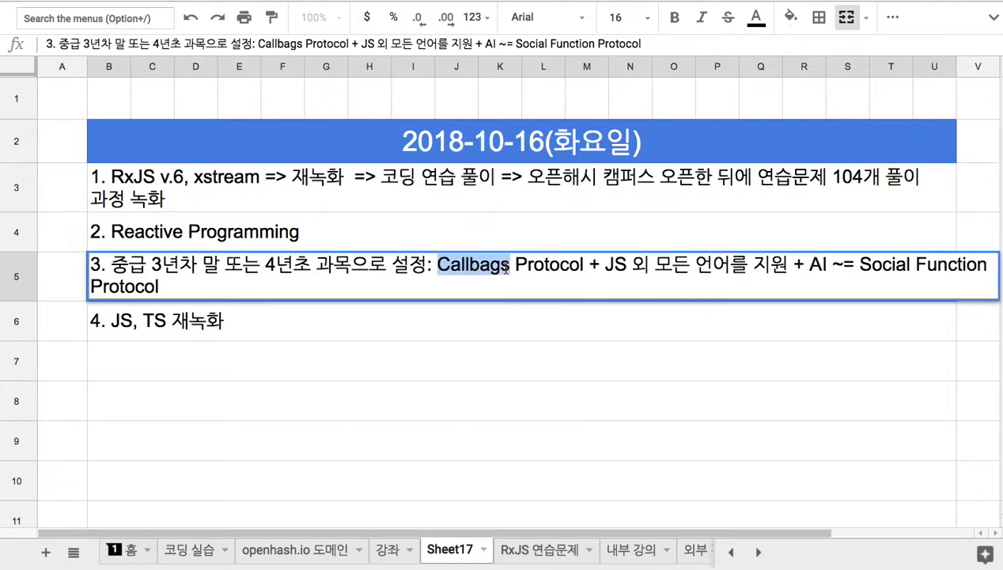
{"action": "double_click", "coordinate": [166, 321]}
{"action": "left_click_drag", "start_coordinate": [111, 314], "coordinate": [167, 316]}
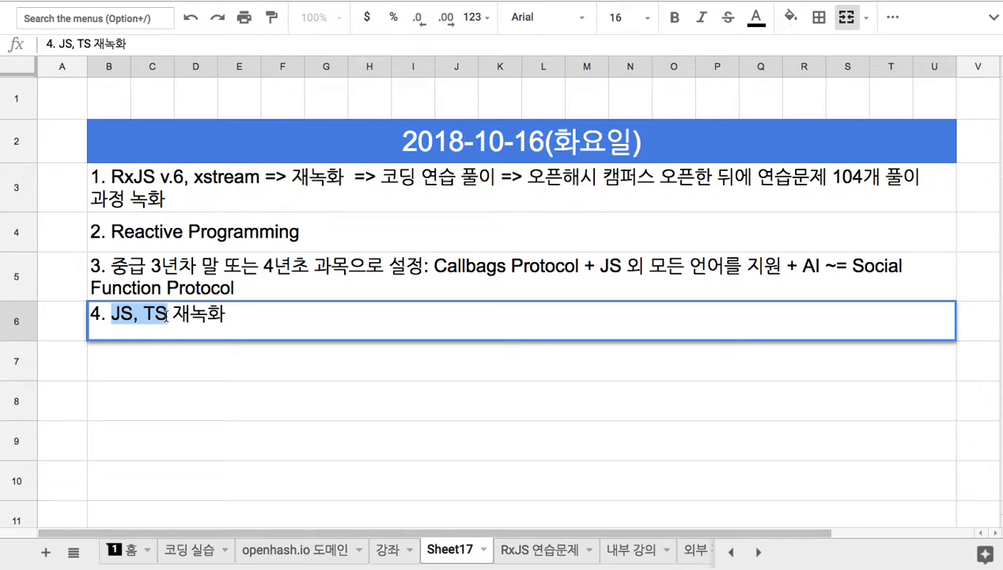
- Insert "이번 주" before "JS, TS" in the fourth item and append "=> 다음 주 Callbags Protocol" at its end
{"action": "left_click", "coordinate": [112, 315]}
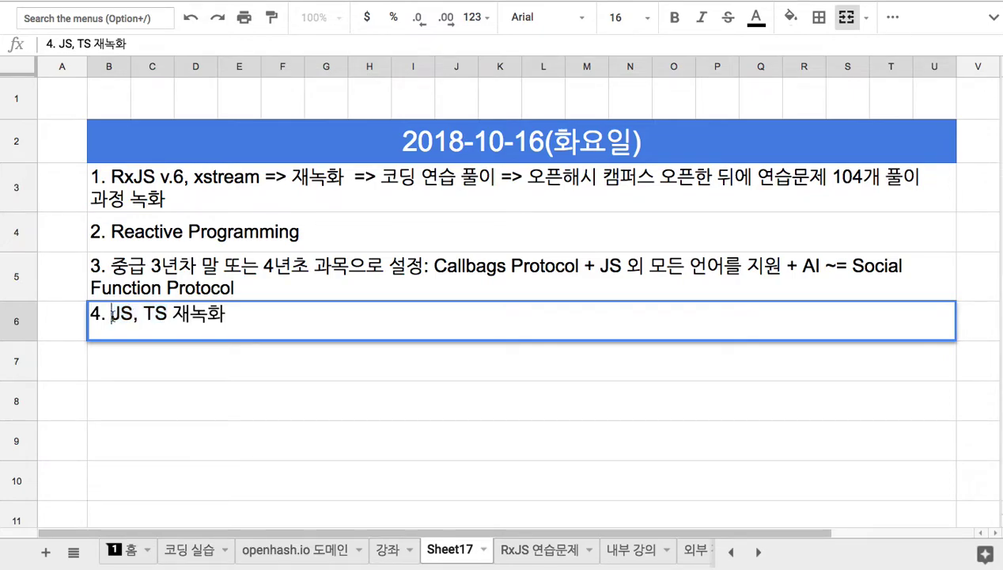
{"action": "type", "text": "이번 주"}
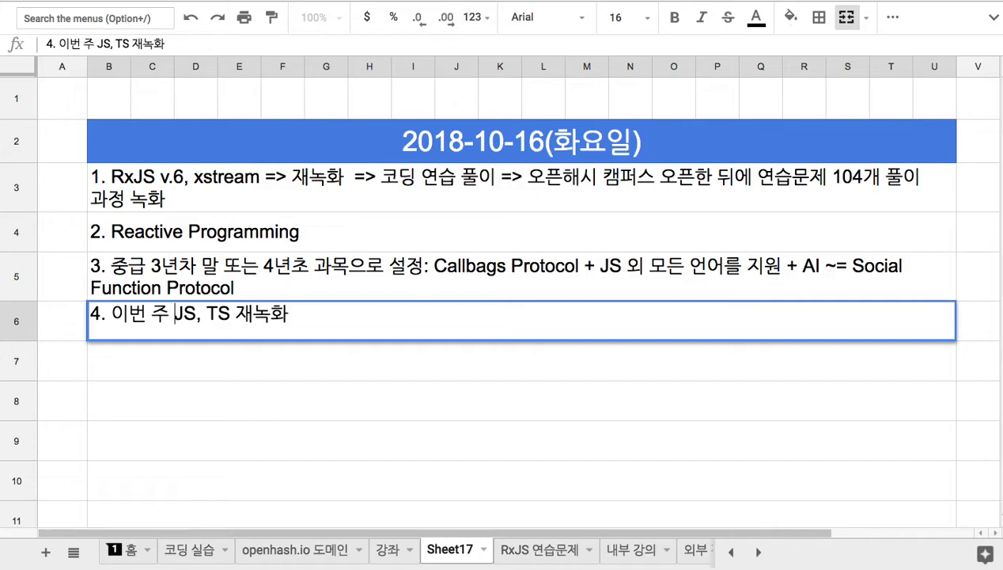
{"action": "left_click", "coordinate": [299, 315]}
{"action": "type", "text": "=> 다음 주 Callbags Protocal"}
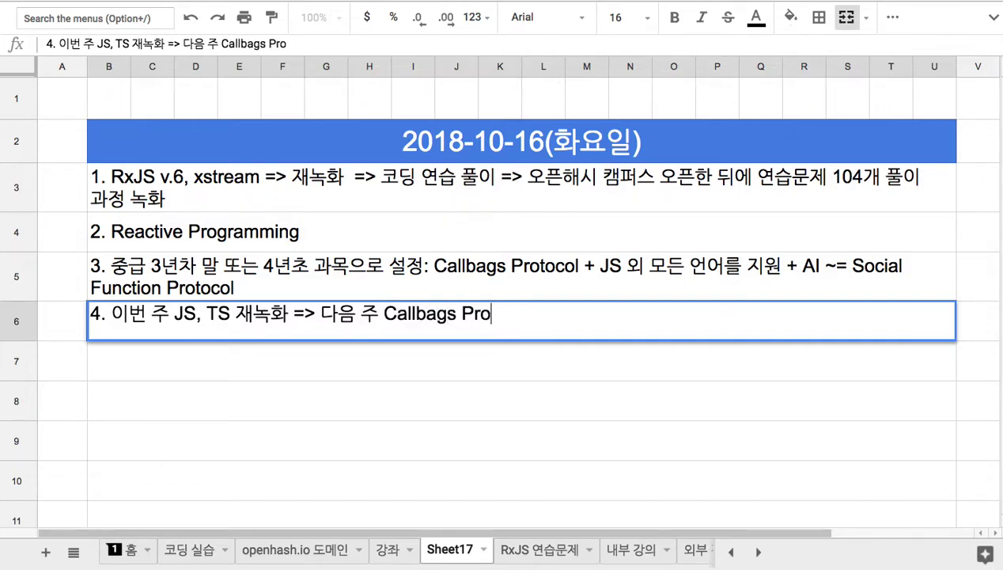
{"action": "key", "text": "BackSpace"}
{"action": "key", "text": "BackSpace"}
{"action": "type", "text": "ol"}
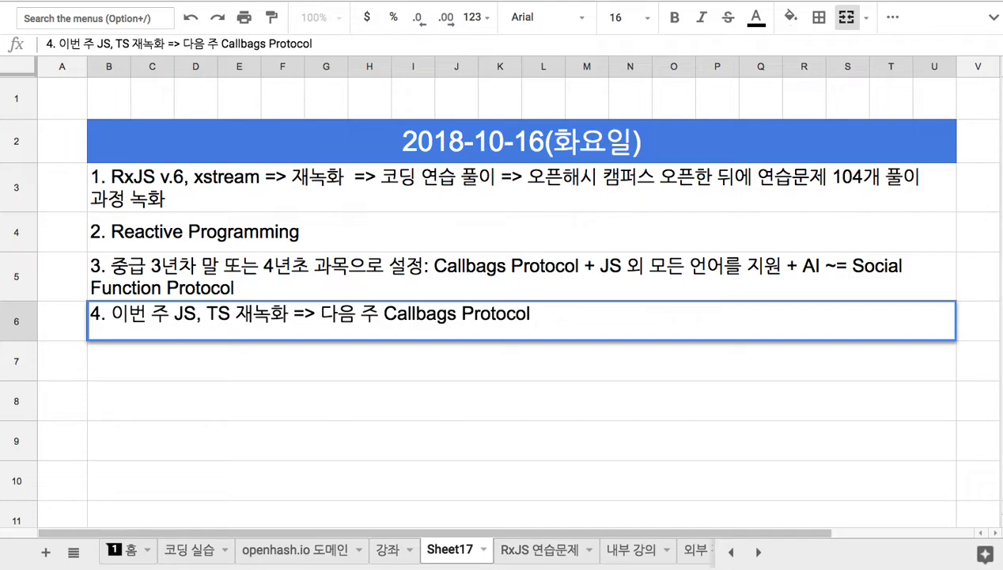
- Append "=> 그 다음 주 Cycle.js" to the fourth item in row 6 and commit the entry
{"action": "type", "text": "=> rn"}
{"action": "key", "text": "BackSpace"}
{"action": "type", "text": "그 다음 주"}
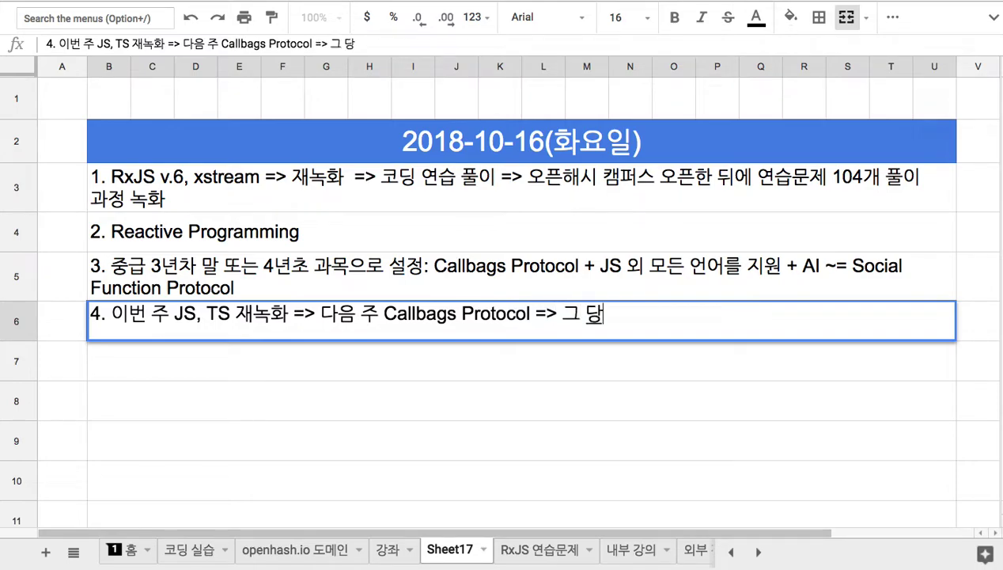
{"action": "type", "text": " Cycl"}
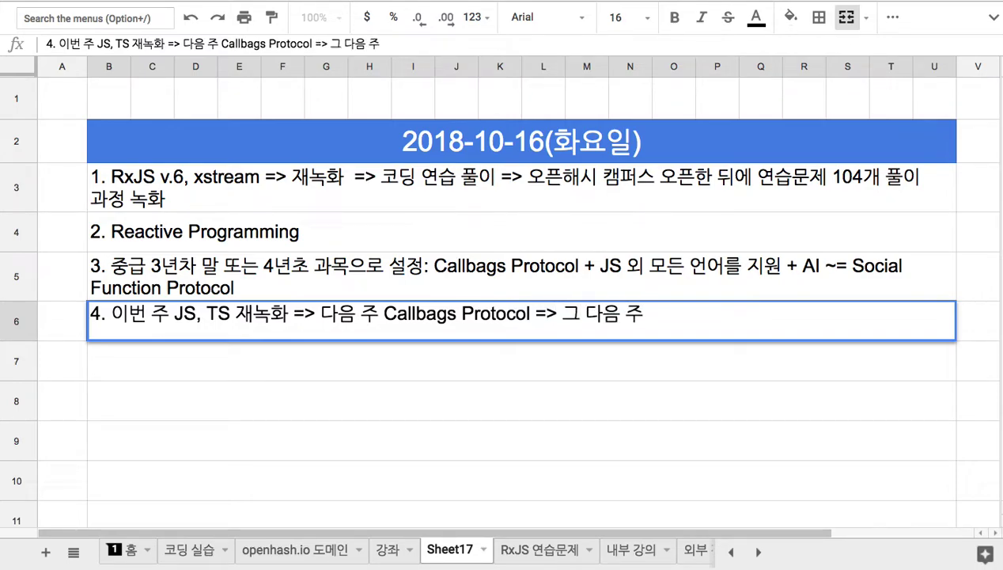
{"action": "type", "text": "e.js"}
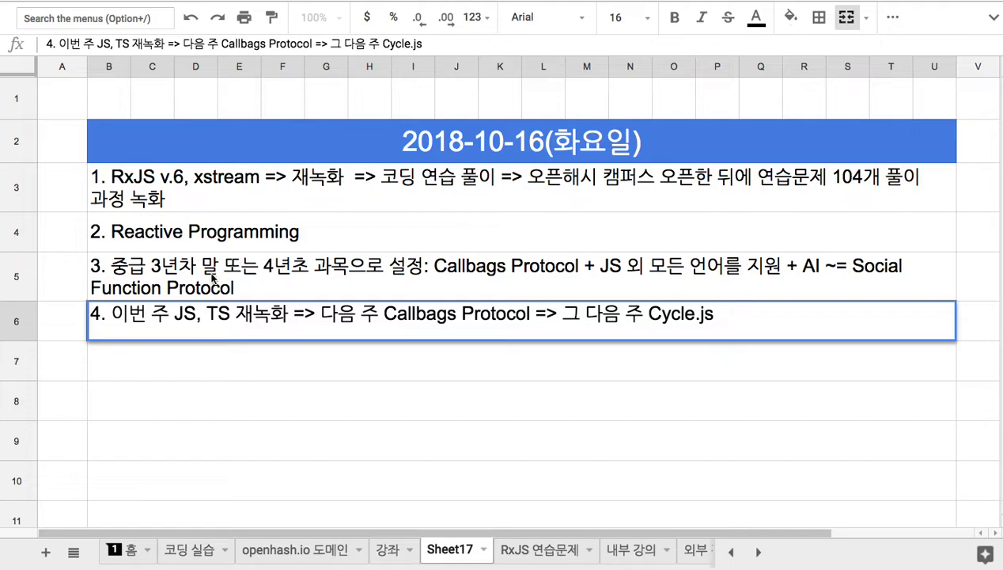
{"action": "left_click_drag", "start_coordinate": [184, 315], "coordinate": [197, 319]}
{"action": "left_click", "coordinate": [140, 176]}
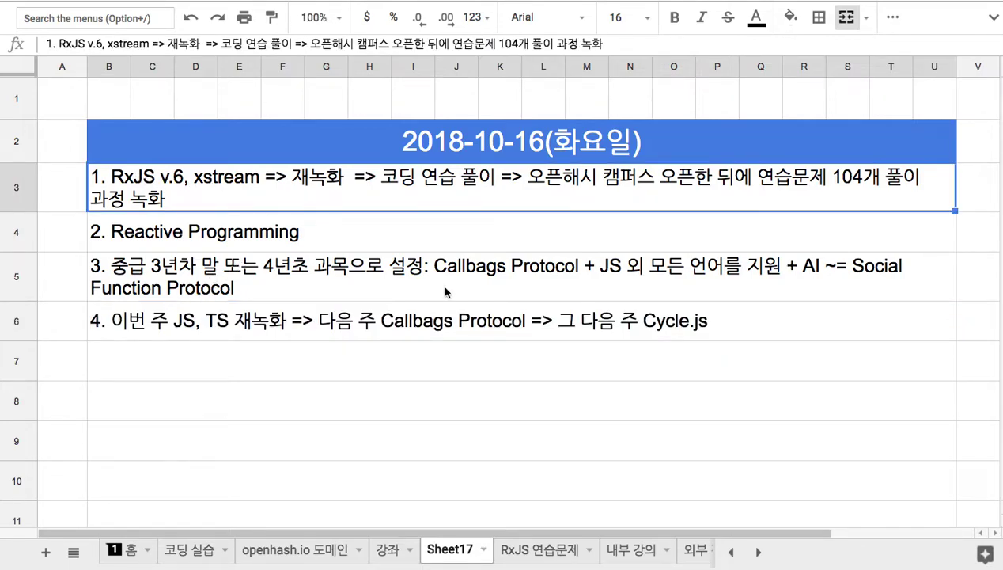
- Enter "JS => TS => RxJS => xstream =>" in the merged cell of row 7
{"action": "left_click", "coordinate": [630, 334]}
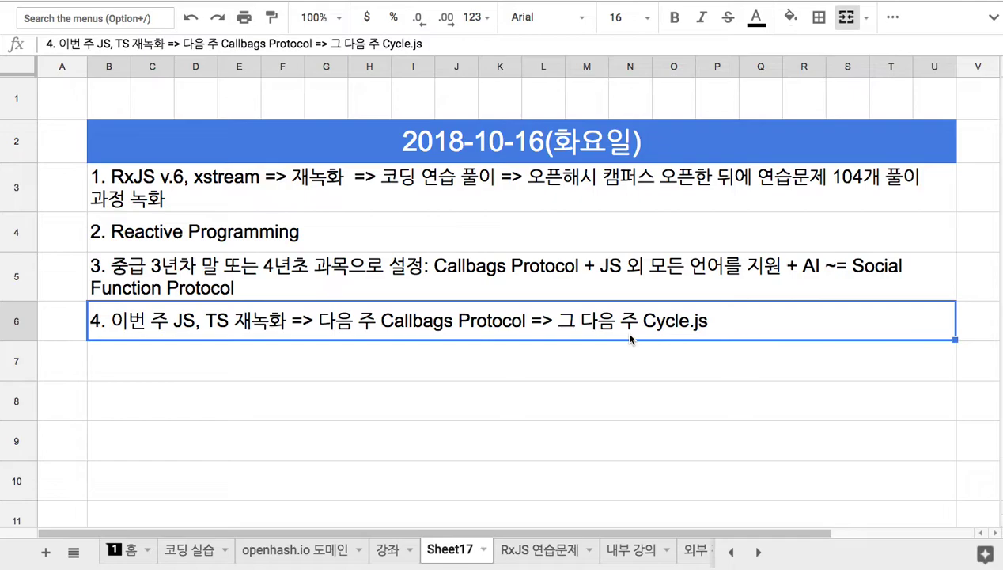
{"action": "left_click", "coordinate": [430, 368]}
{"action": "type", "text": "JS"}
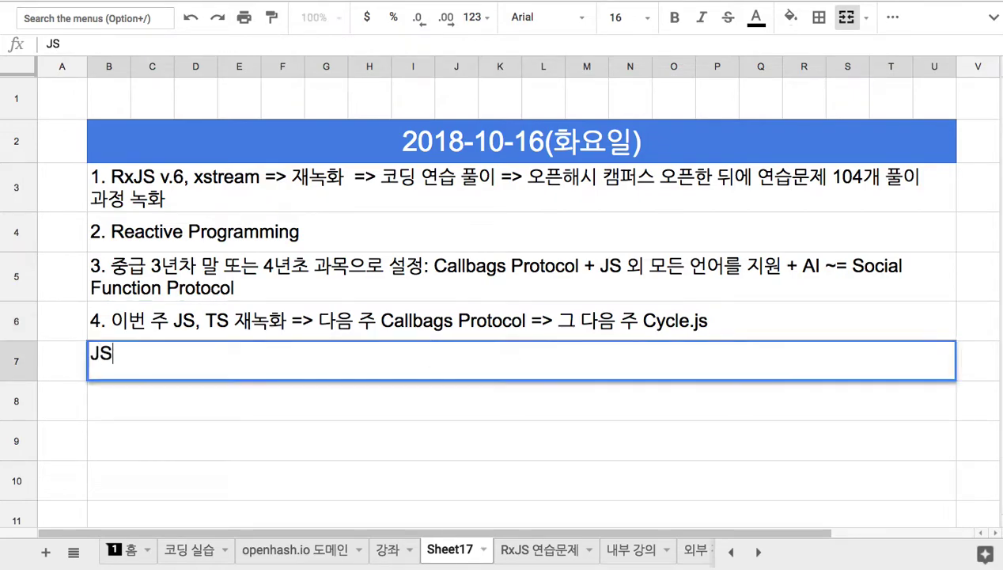
{"action": "type", "text": " => TS => Rx"}
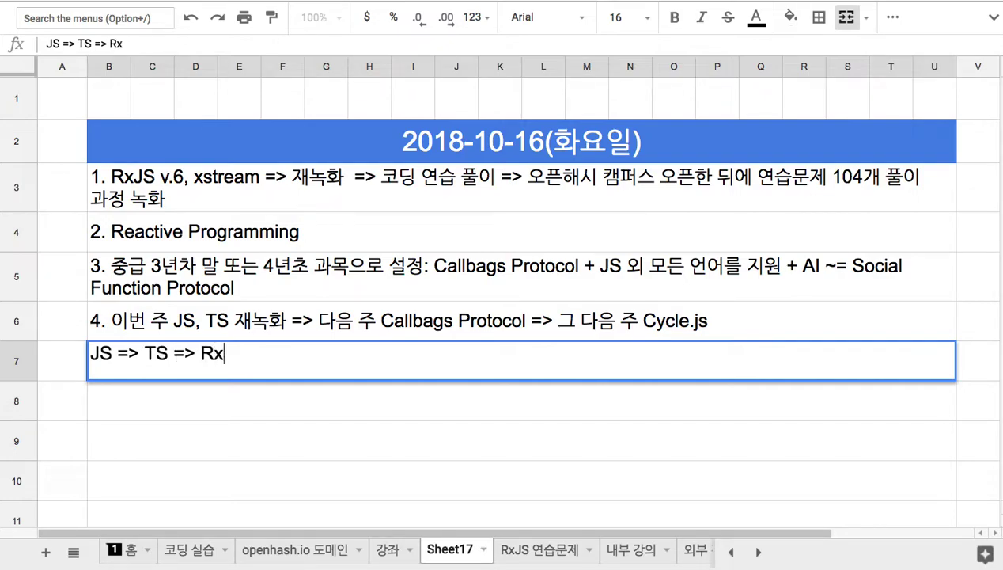
{"action": "type", "text": "JS => sx"}
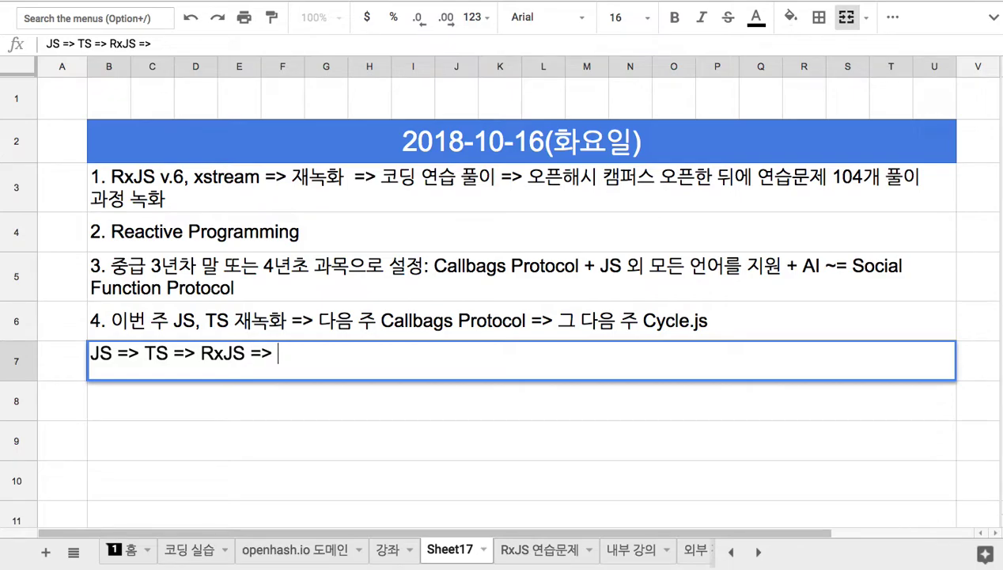
{"action": "key", "text": "BackSpace"}
{"action": "key", "text": "BackSpace"}
{"action": "type", "text": "xstre"}
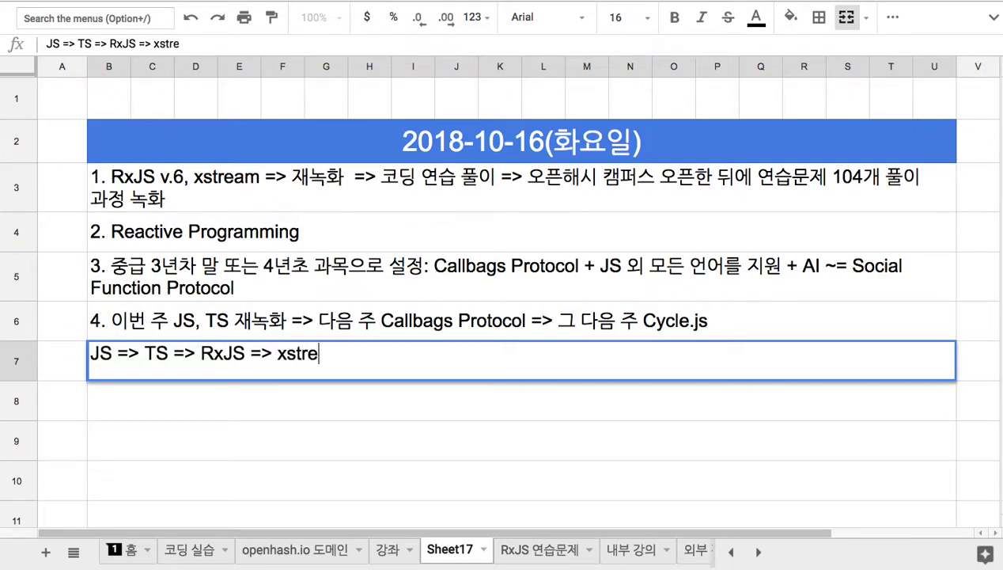
{"action": "type", "text": "am => callb"}
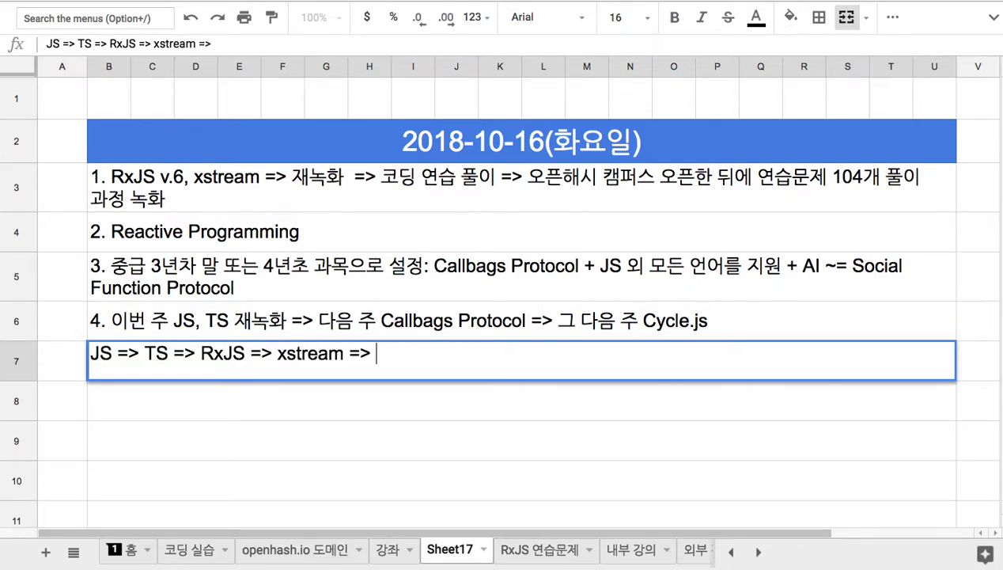
- Continue the technology sequence in row 7 with "callbag protocol => cycle.js"
{"action": "type", "text": "a"}
{"action": "key", "text": "BackSpace"}
{"action": "type", "text": "gs"}
{"action": "key", "text": "BackSpace"}
{"action": "key", "text": "BackSpace"}
{"action": "type", "text": "ag p"}
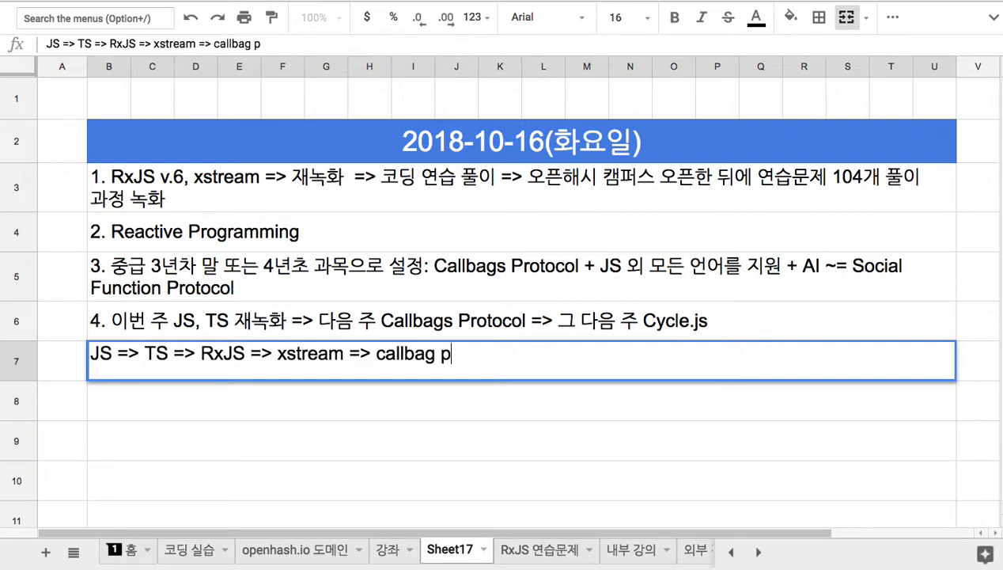
{"action": "type", "text": "rotocol "}
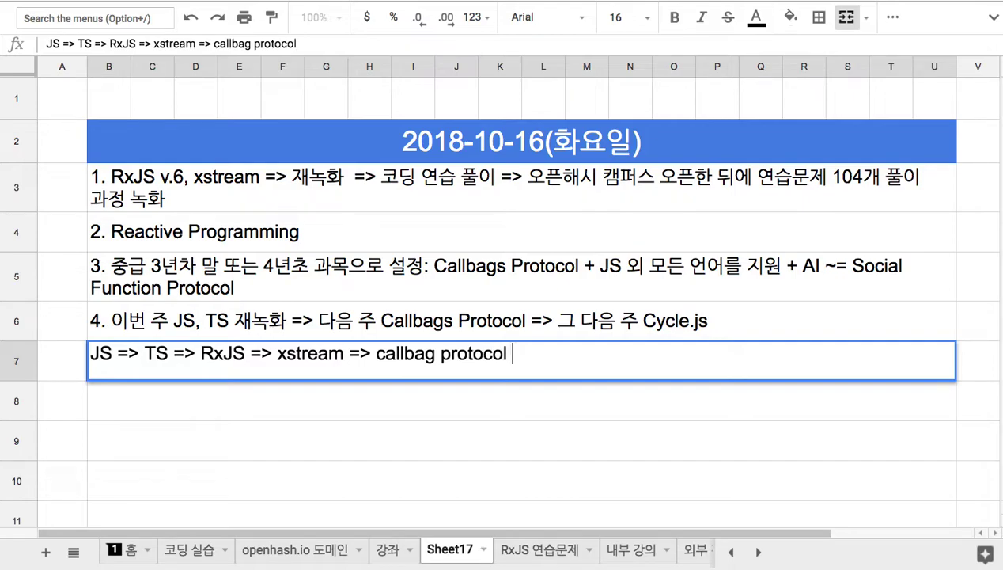
{"action": "type", "text": "=> cycle.js "}
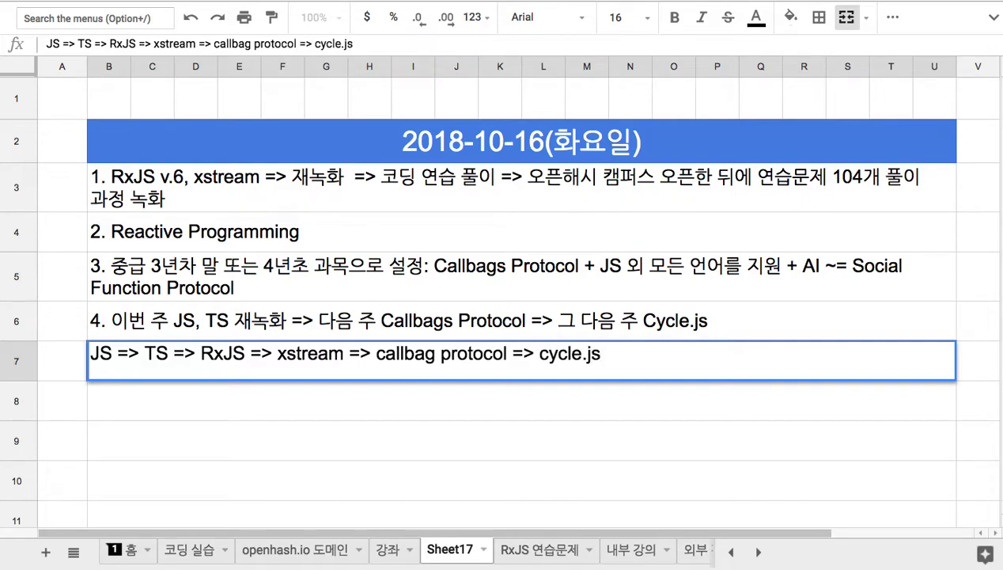
- Append "=> 교육도시 코딩" to the end of the sequence in row 7
{"action": "type", "text": "=> "}
{"action": "type", "text": "교육"}
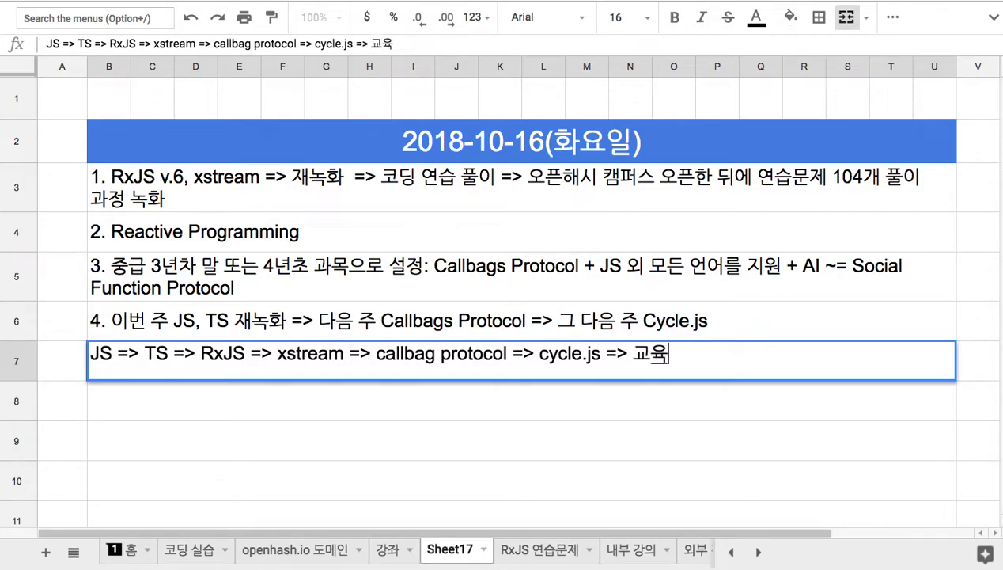
{"action": "type", "text": "도시 콘딩"}
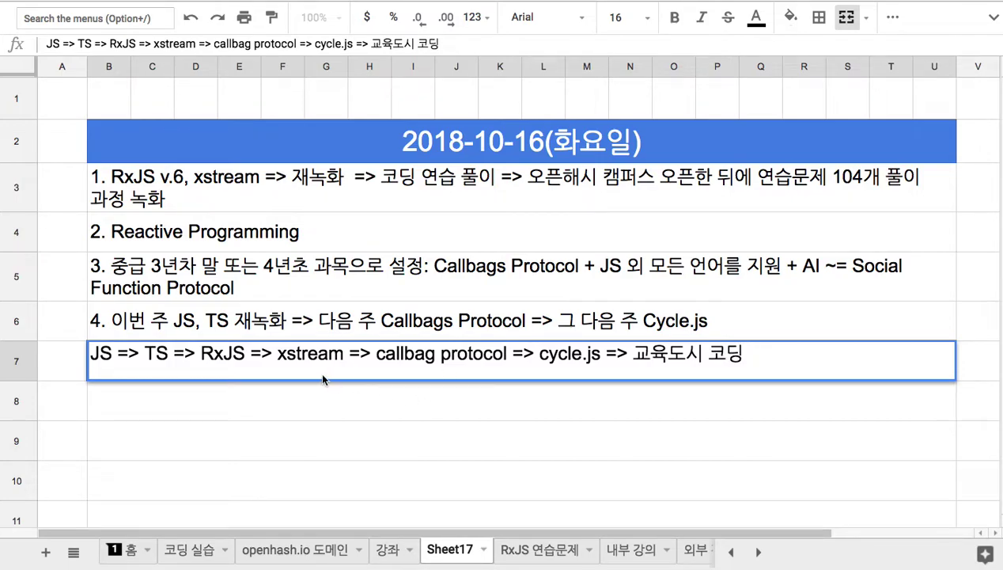
{"action": "left_click", "coordinate": [602, 353]}
{"action": "key", "text": "shift+Home"}
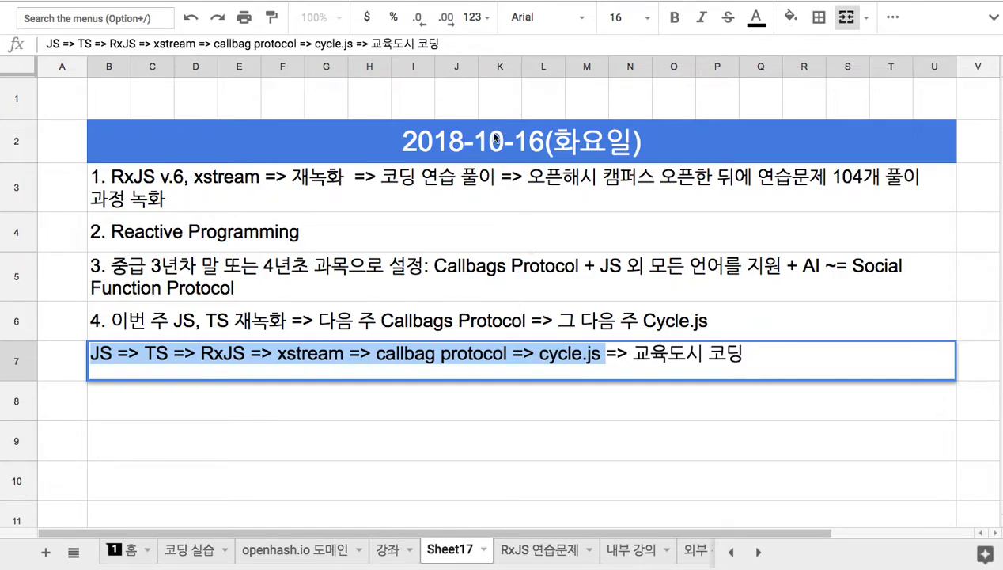
{"action": "left_click", "coordinate": [643, 372]}
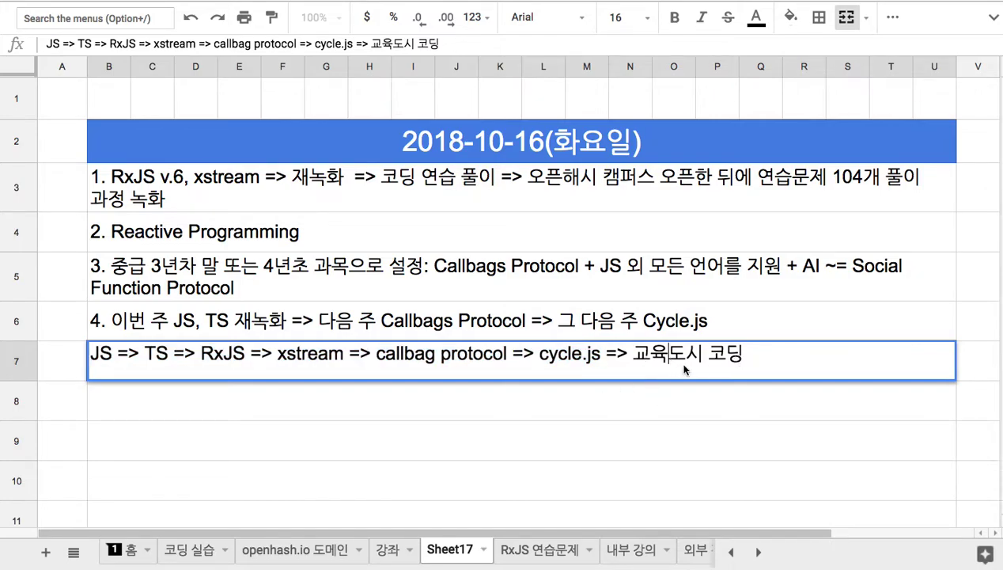
- Enter "5. 11월 초 => Openhash Campus를 오픈 => 순회 세미나" as the fifth item in row 8
{"action": "left_click", "coordinate": [671, 408]}
{"action": "type", "text": "5. "}
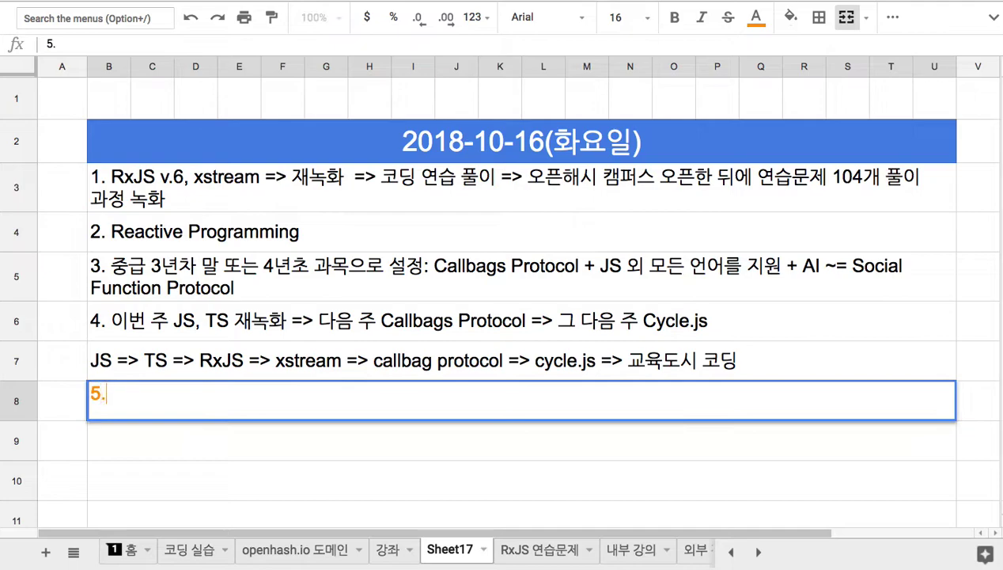
{"action": "type", "text": "11월 초 => Openhash C"}
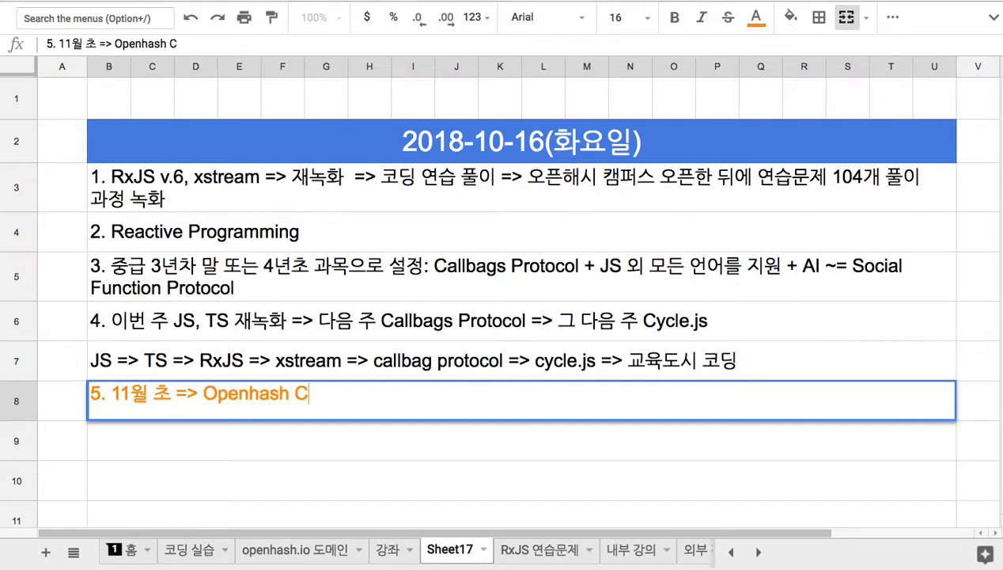
{"action": "type", "text": "ampus를 오픈"}
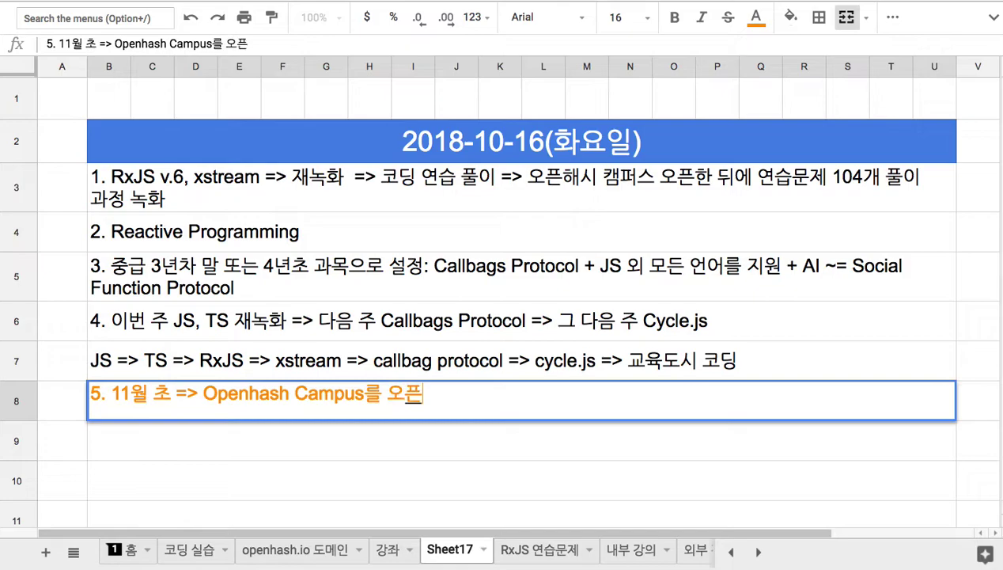
{"action": "type", "text": " => 순회 세미나"}
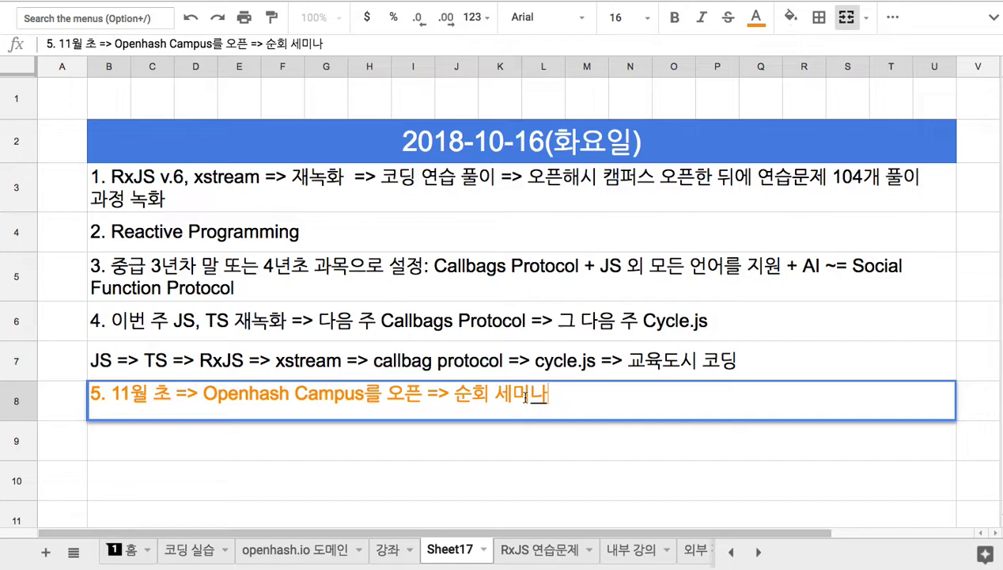
- Append "=> 1만명 수강생 모집" to the fifth item and commit the entry
{"action": "type", "text": "=> "}
{"action": "type", "text": "1만ㅇ ㅁ"}
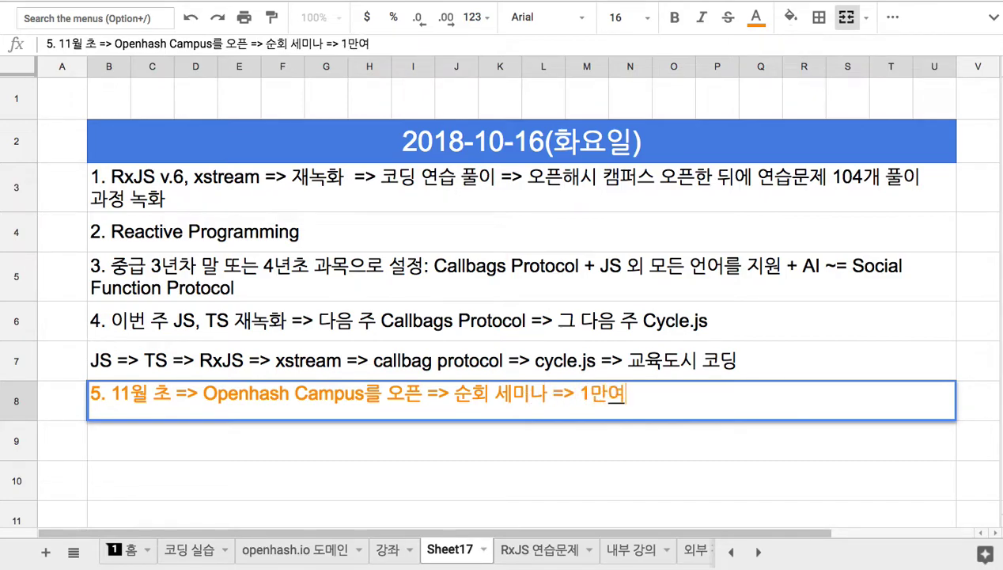
{"action": "key", "text": "BackSpace"}
{"action": "key", "text": "BackSpace"}
{"action": "key", "text": "BackSpace"}
{"action": "type", "text": "명 수강"}
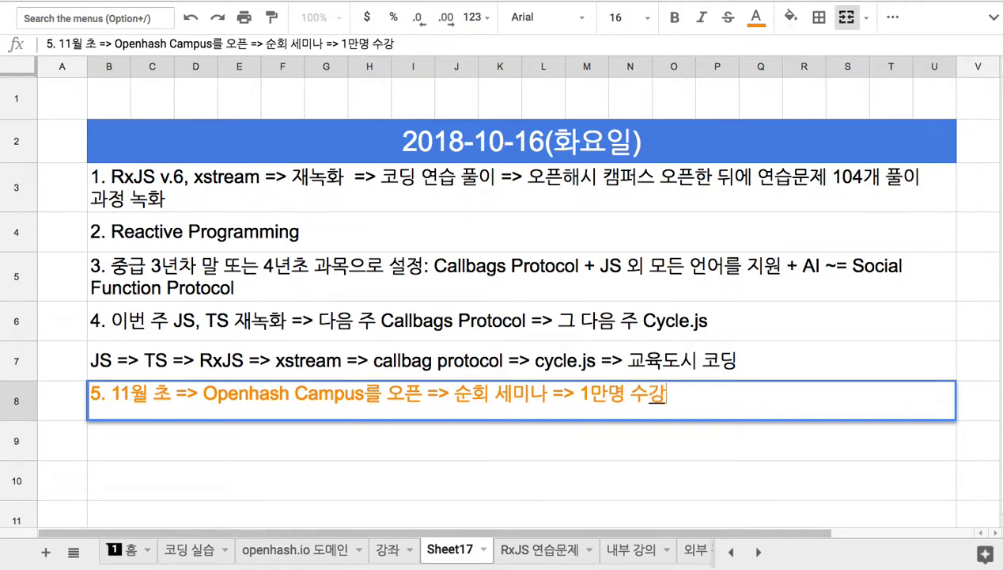
{"action": "type", "text": "생 ㅁㅗ집"}
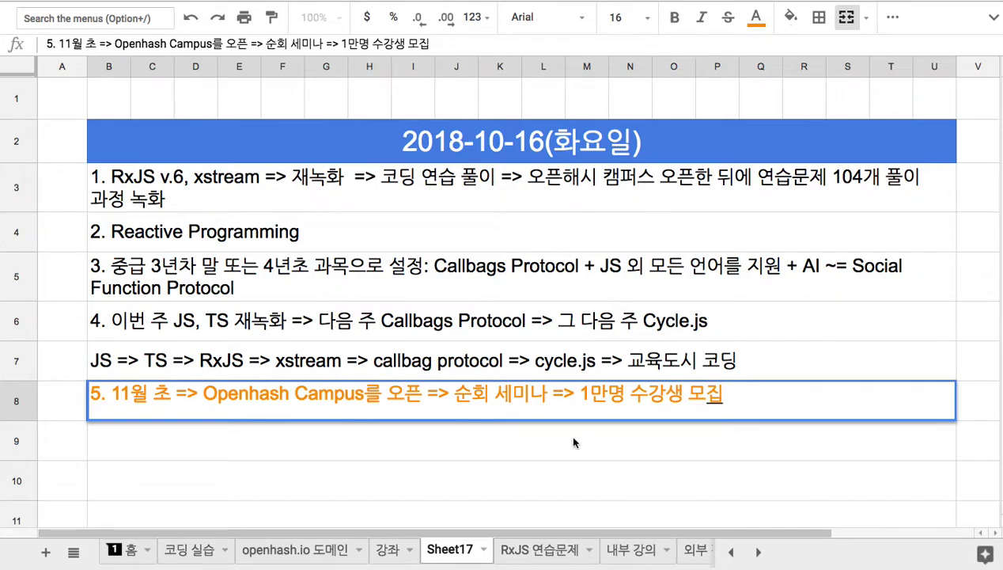
{"action": "key", "text": "Return"}
- Enter "6. 후원자로 구성된 교육법인" as the sixth item in row 9
{"action": "type", "text": "6/"}
{"action": "key", "text": "BackSpace"}
{"action": "type", "text": ". 후"}
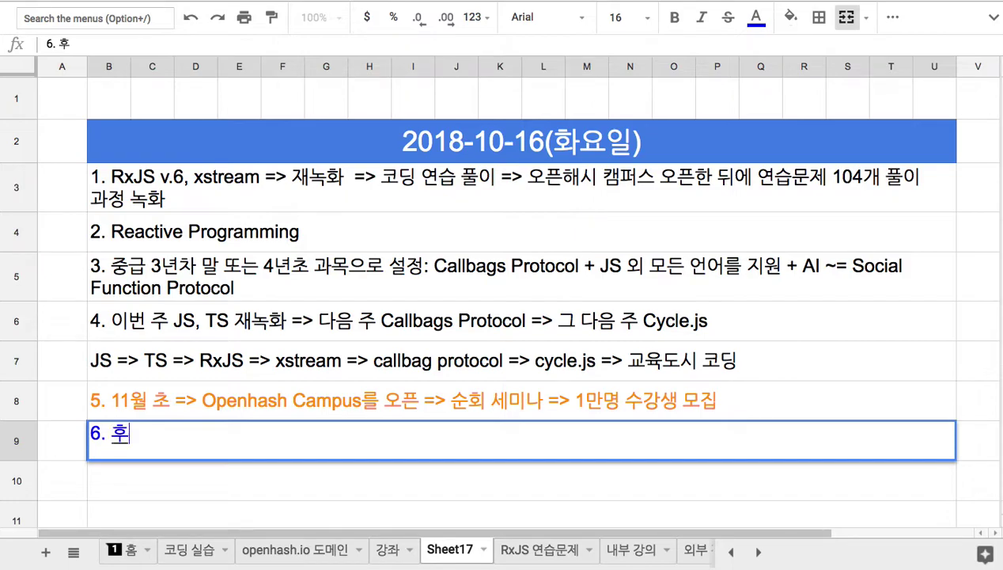
{"action": "type", "text": "원자로 ㄱ구성된 "}
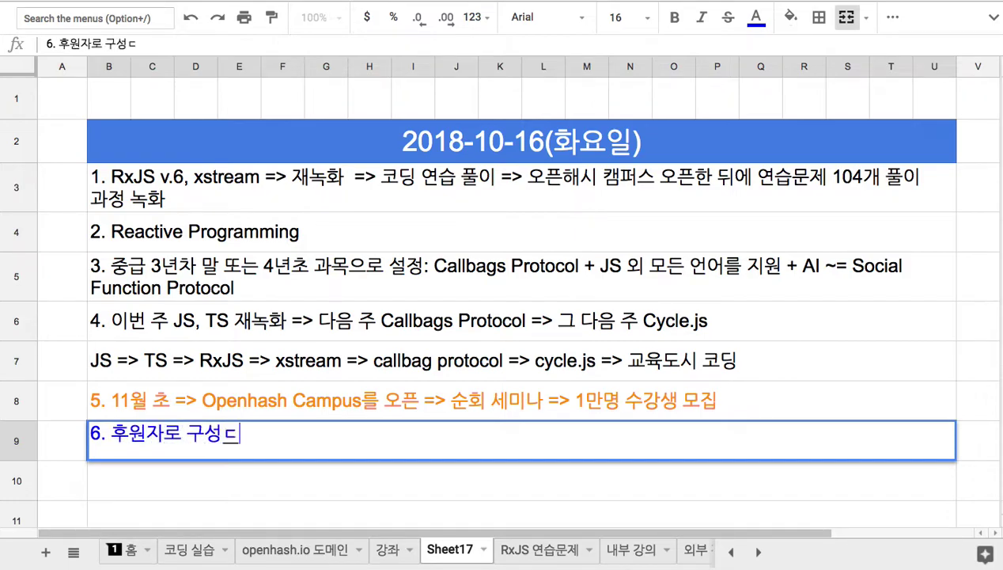
{"action": "type", "text": "교육법인"}
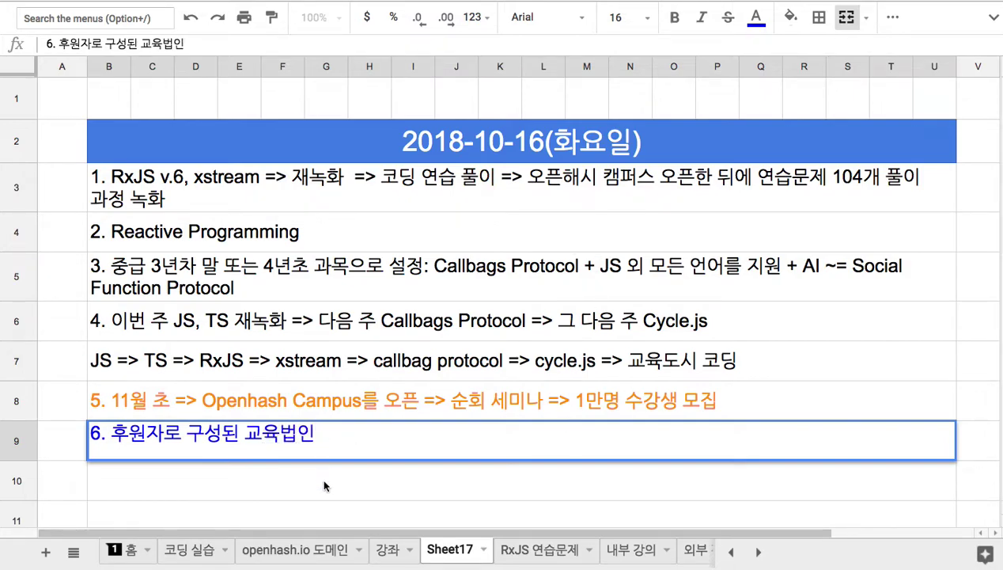
{"action": "key", "text": "Return"}
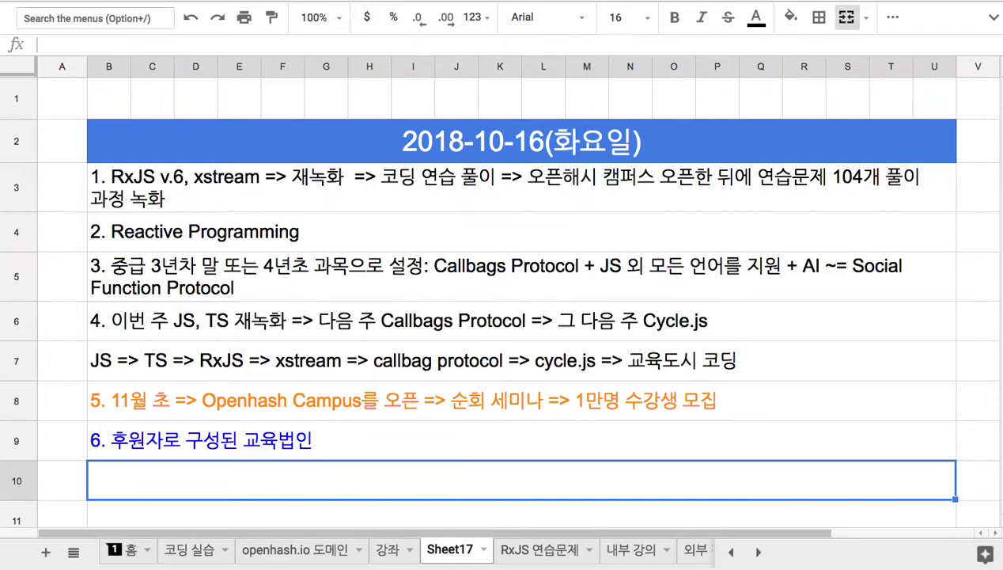
- Switch to the Daum satellite map of Jeju and examine the outlined southwestern area and the coast east of it up to 논짓물
{"action": "scroll", "coordinate": [743, 287], "scroll_direction": "down", "scroll_amount": 5}
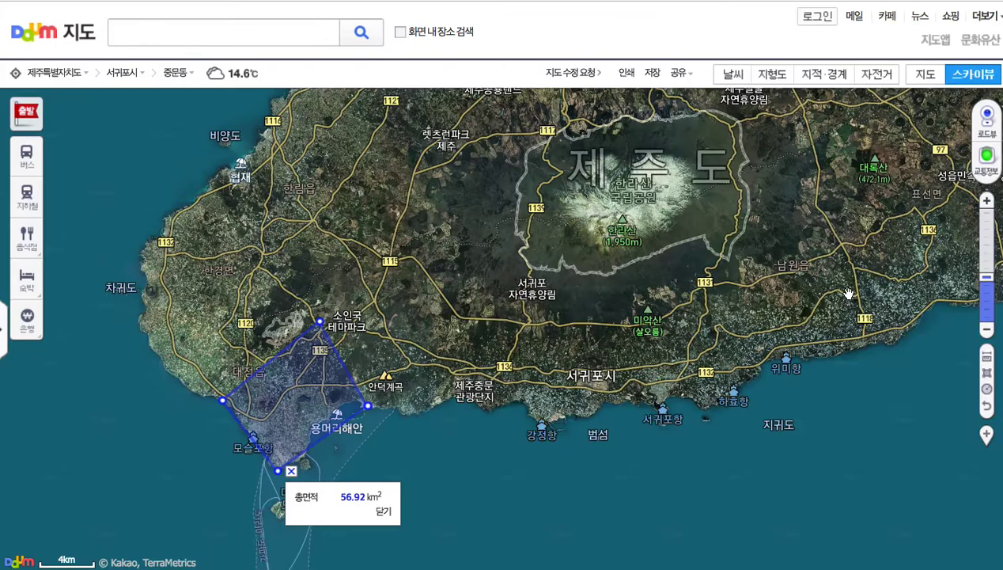
{"action": "left_click_drag", "start_coordinate": [633, 235], "coordinate": [611, 269]}
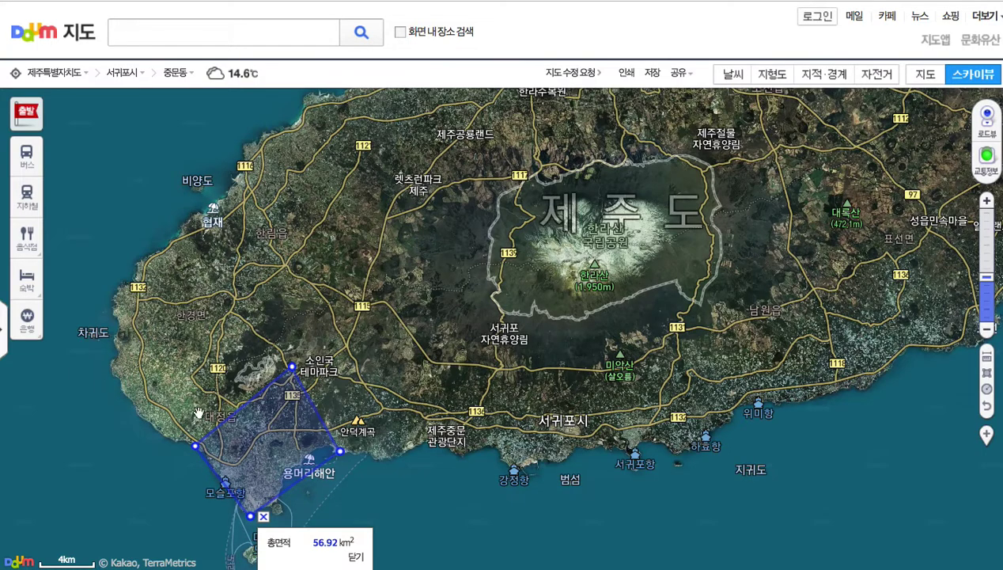
{"action": "left_click_drag", "start_coordinate": [327, 422], "coordinate": [346, 396]}
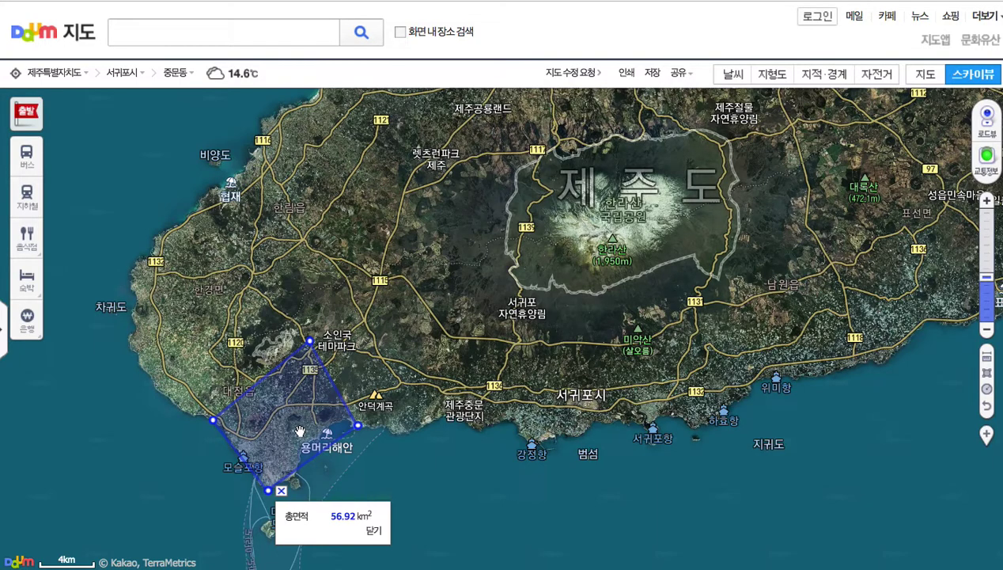
{"action": "left_click_drag", "start_coordinate": [349, 401], "coordinate": [370, 368]}
{"action": "scroll", "coordinate": [332, 394], "scroll_direction": "up", "scroll_amount": 1}
{"action": "scroll", "coordinate": [332, 394], "scroll_direction": "up", "scroll_amount": 1}
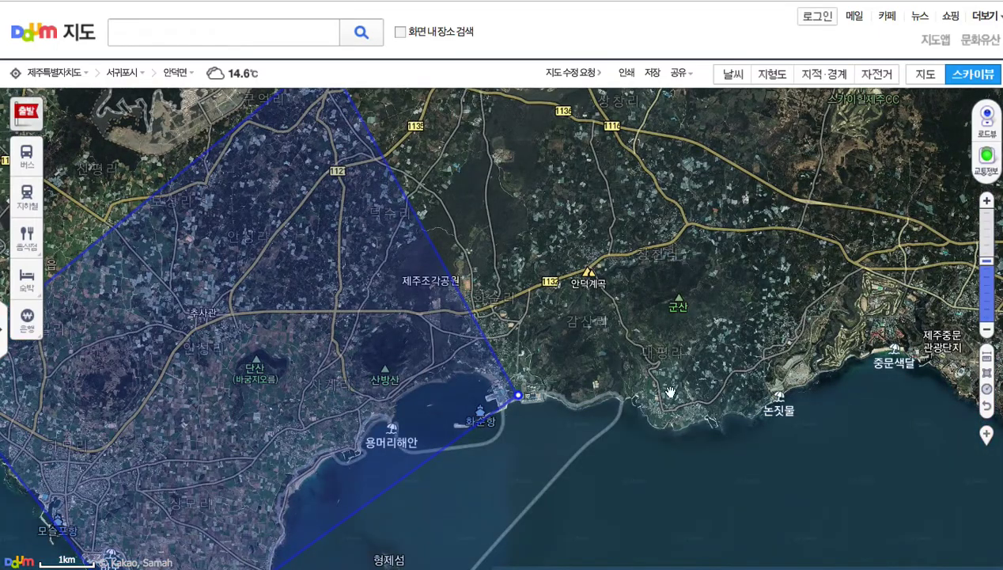
{"action": "left_click_drag", "start_coordinate": [703, 370], "coordinate": [641, 372]}
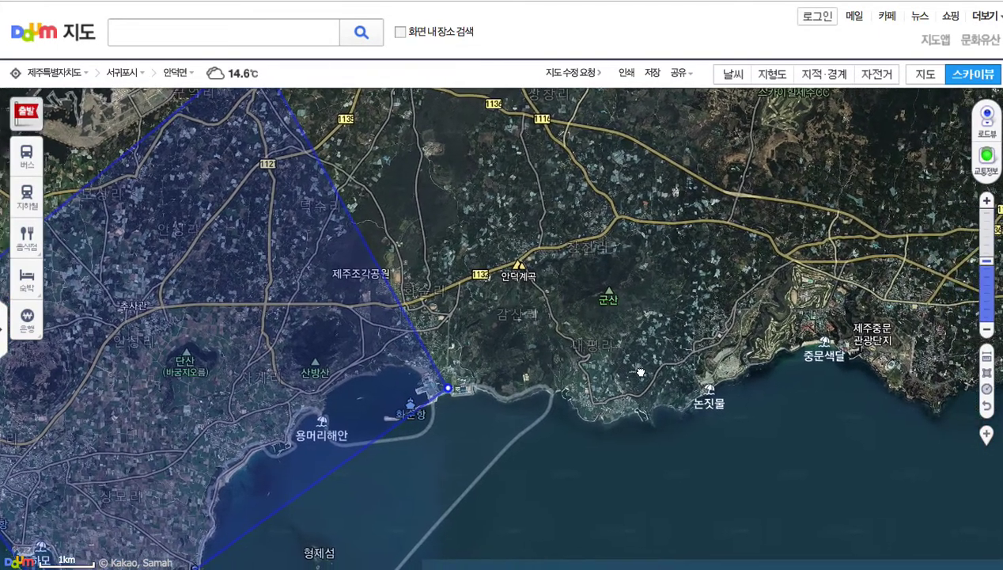
{"action": "scroll", "coordinate": [682, 378], "scroll_direction": "up", "scroll_amount": 1}
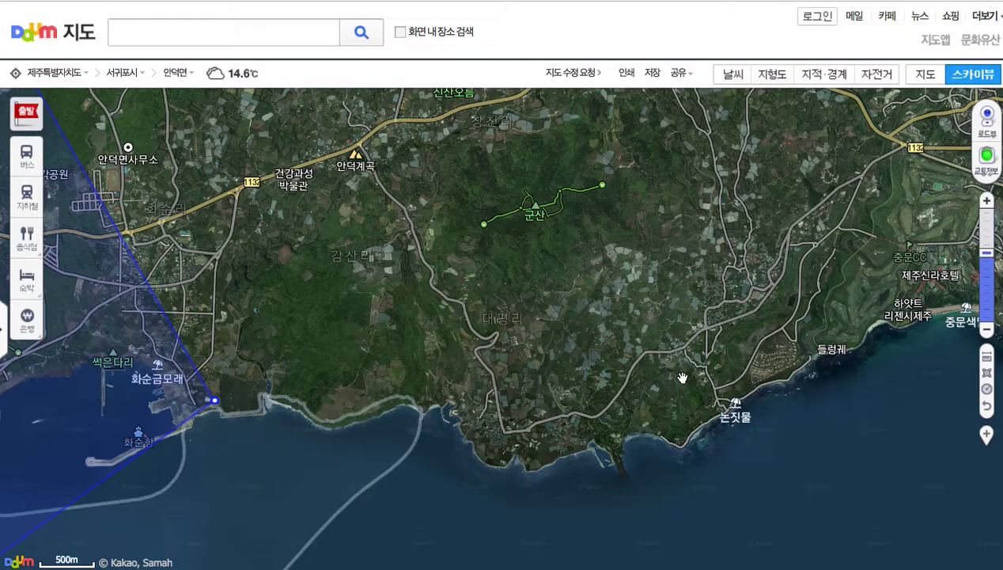
{"action": "left_click_drag", "start_coordinate": [671, 369], "coordinate": [563, 334]}
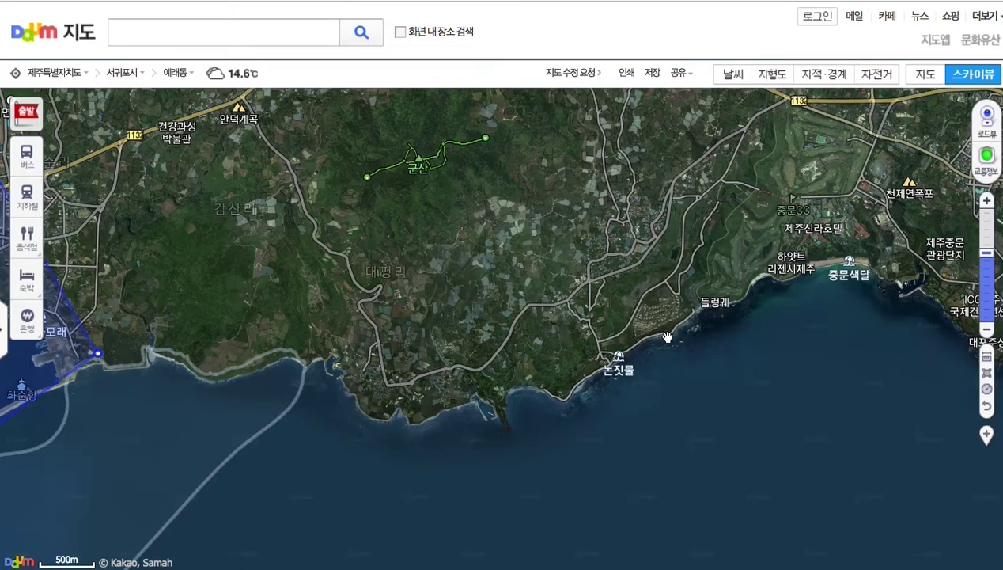
{"action": "scroll", "coordinate": [663, 337], "scroll_direction": "up", "scroll_amount": 2}
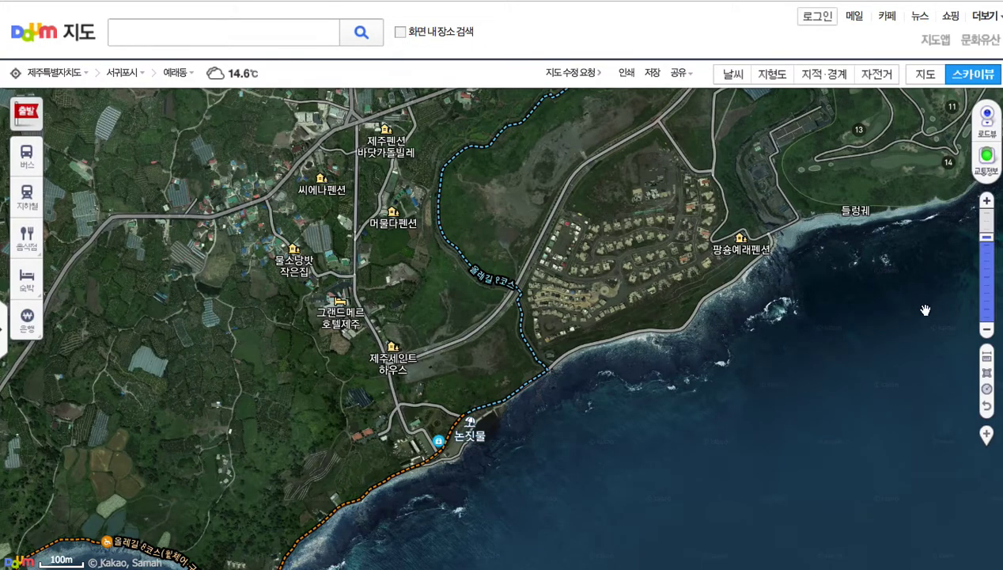
- Examine the outlined area around 대정읍, from 모슬포항 to 송악산, on the satellite map
{"action": "left_click", "coordinate": [986, 329]}
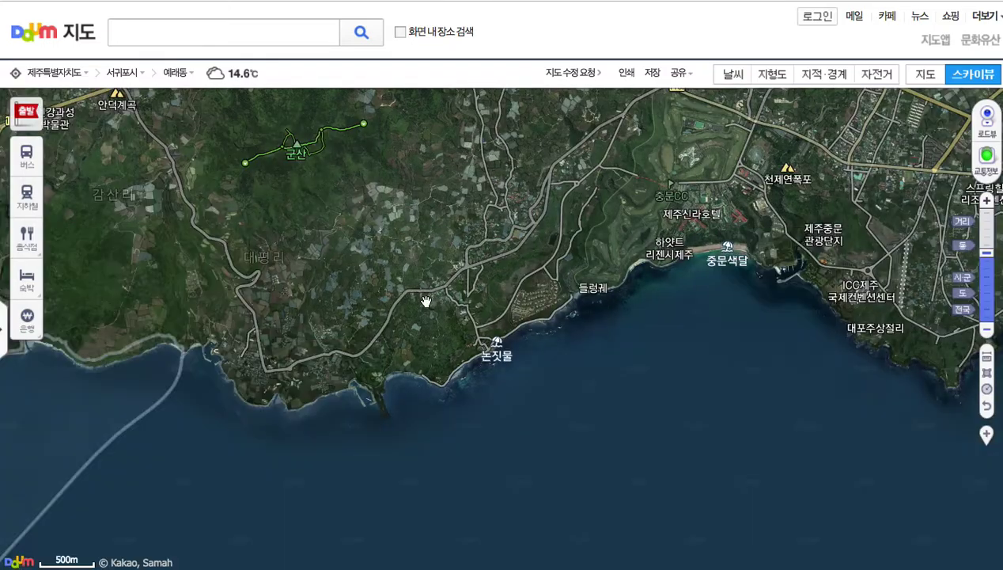
{"action": "left_click_drag", "start_coordinate": [408, 307], "coordinate": [685, 347]}
{"action": "left_click_drag", "start_coordinate": [382, 407], "coordinate": [673, 361]}
{"action": "left_click_drag", "start_coordinate": [494, 285], "coordinate": [814, 178]}
{"action": "left_click_drag", "start_coordinate": [365, 334], "coordinate": [666, 190]}
{"action": "left_click_drag", "start_coordinate": [564, 469], "coordinate": [584, 244]}
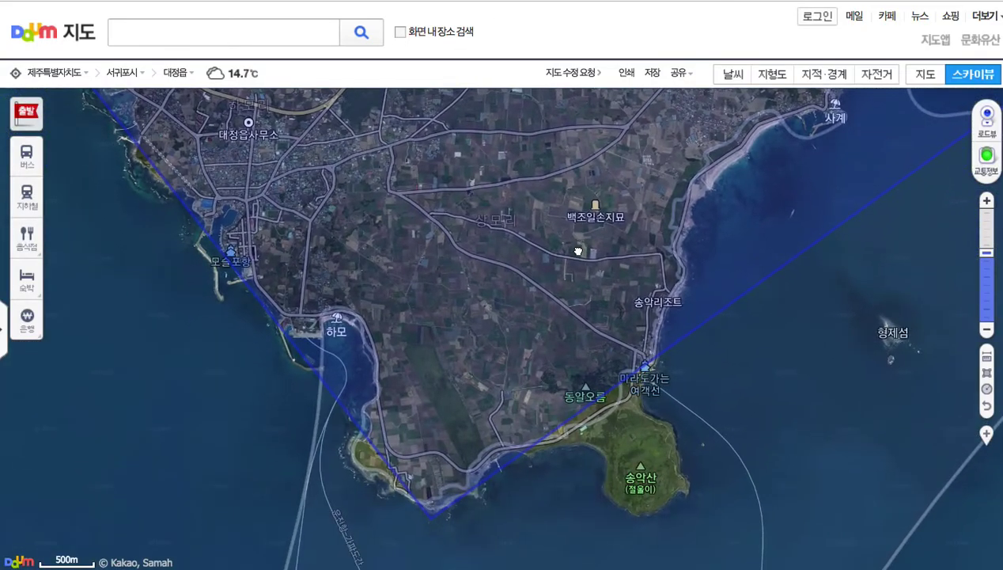
{"action": "left_click", "coordinate": [987, 329]}
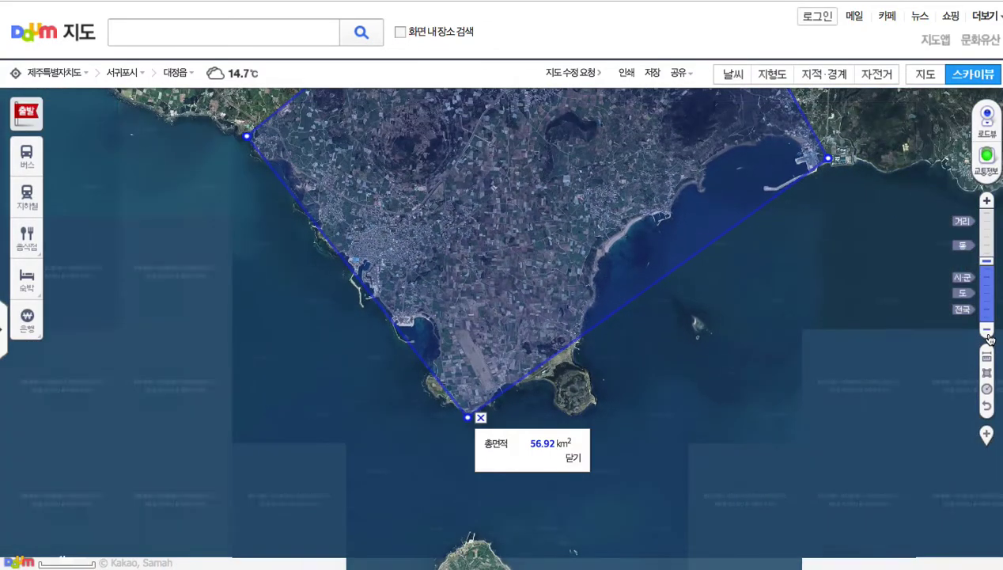
- Examine the outlined area's southern tip around 송악산 and the islands 가파도 and 마라도 south of it on the satellite map
{"action": "left_click", "coordinate": [988, 336]}
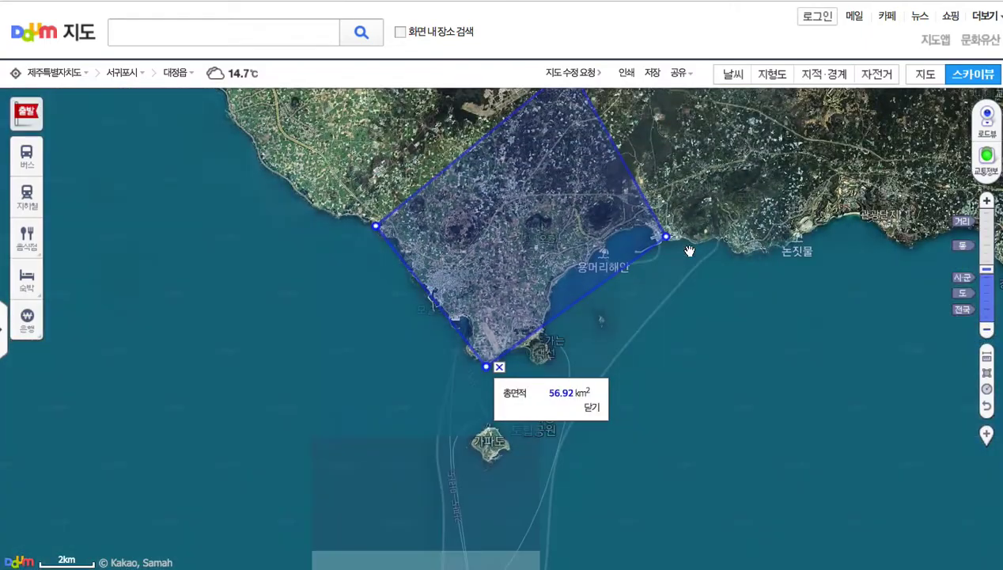
{"action": "left_click_drag", "start_coordinate": [593, 259], "coordinate": [489, 263]}
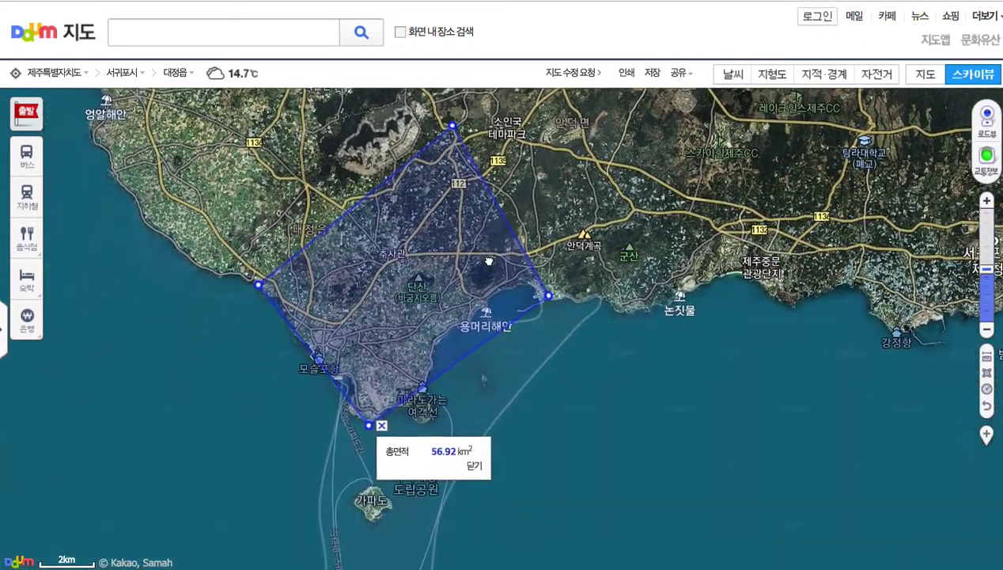
{"action": "left_click_drag", "start_coordinate": [445, 509], "coordinate": [489, 396]}
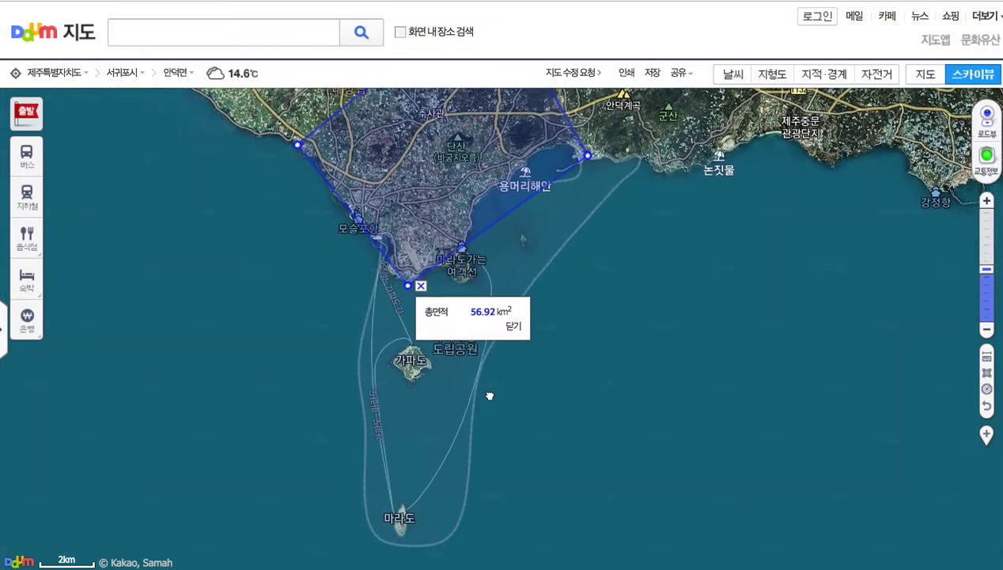
{"action": "left_click_drag", "start_coordinate": [589, 270], "coordinate": [595, 395]}
{"action": "scroll", "coordinate": [439, 366], "scroll_direction": "up", "scroll_amount": 1}
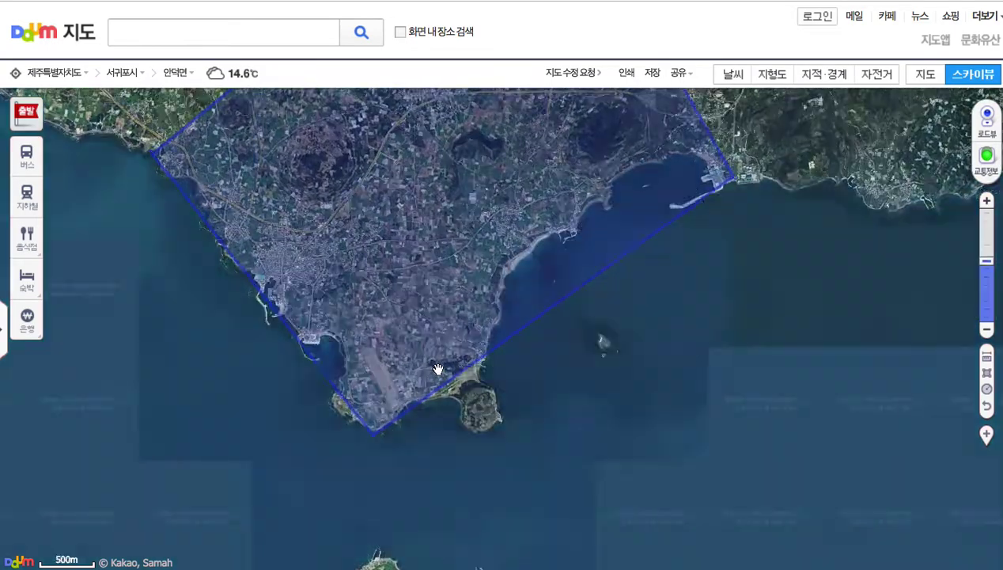
{"action": "scroll", "coordinate": [438, 369], "scroll_direction": "up", "scroll_amount": 1}
{"action": "scroll", "coordinate": [402, 291], "scroll_direction": "up", "scroll_amount": 1}
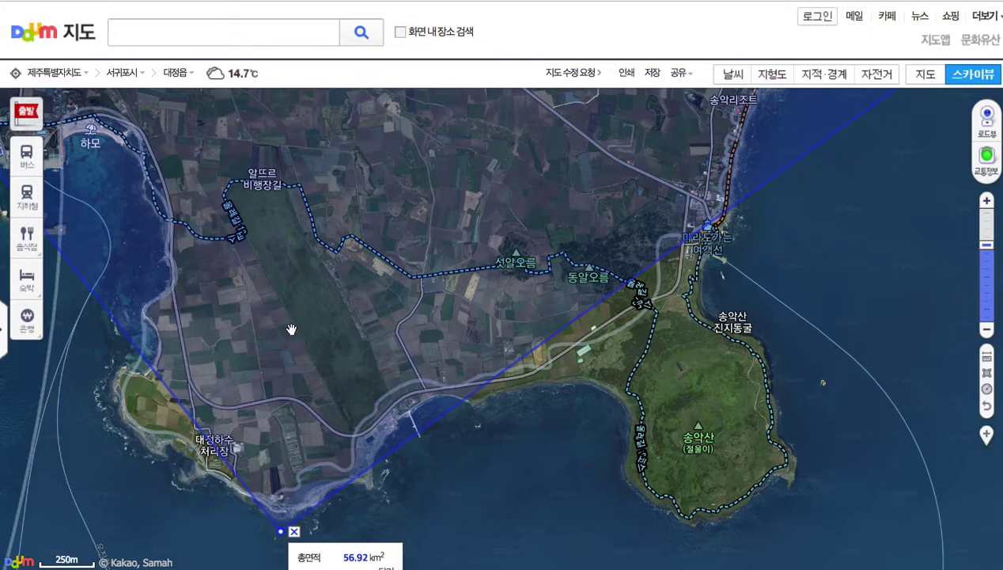
{"action": "scroll", "coordinate": [416, 317], "scroll_direction": "down", "scroll_amount": 1}
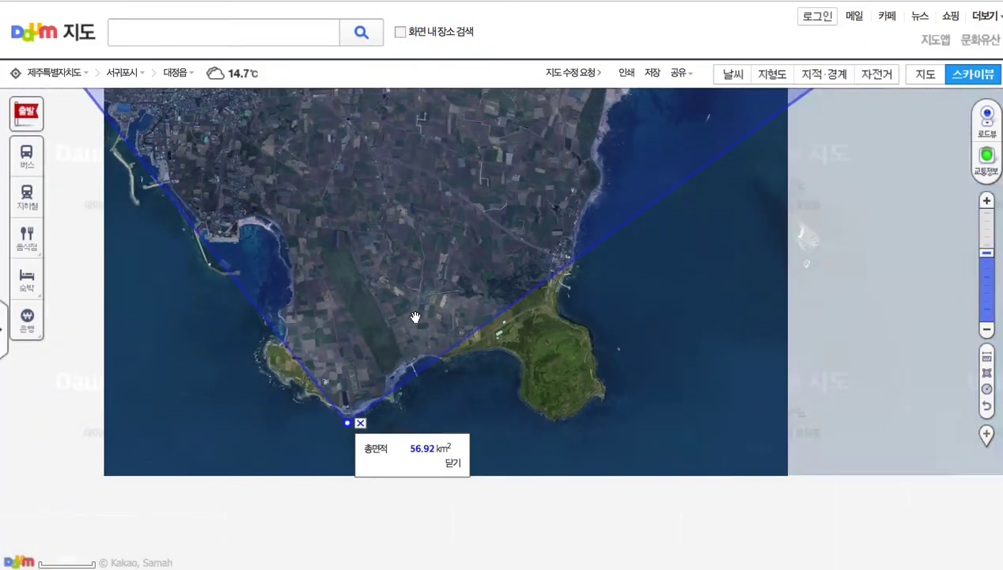
{"action": "scroll", "coordinate": [416, 317], "scroll_direction": "down", "scroll_amount": 1}
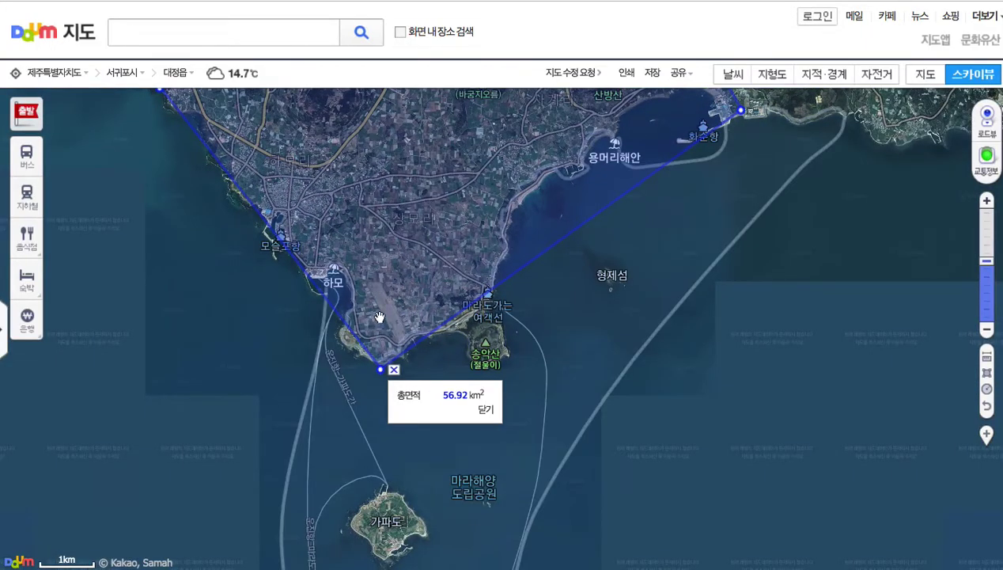
{"action": "scroll", "coordinate": [379, 317], "scroll_direction": "down", "scroll_amount": 1}
{"action": "left_click_drag", "start_coordinate": [448, 186], "coordinate": [428, 246]}
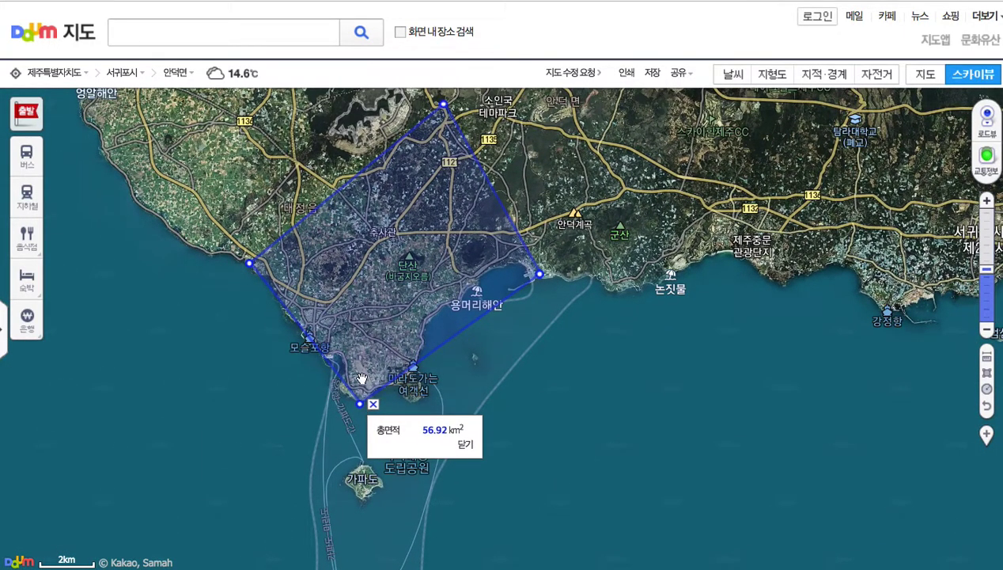
- Examine the 제주영어교육도시 development district and 제주곶자왈도립공원 just northwest of the outlined area
{"action": "scroll", "coordinate": [361, 380], "scroll_direction": "up", "scroll_amount": 1}
{"action": "scroll", "coordinate": [405, 354], "scroll_direction": "down", "scroll_amount": 2}
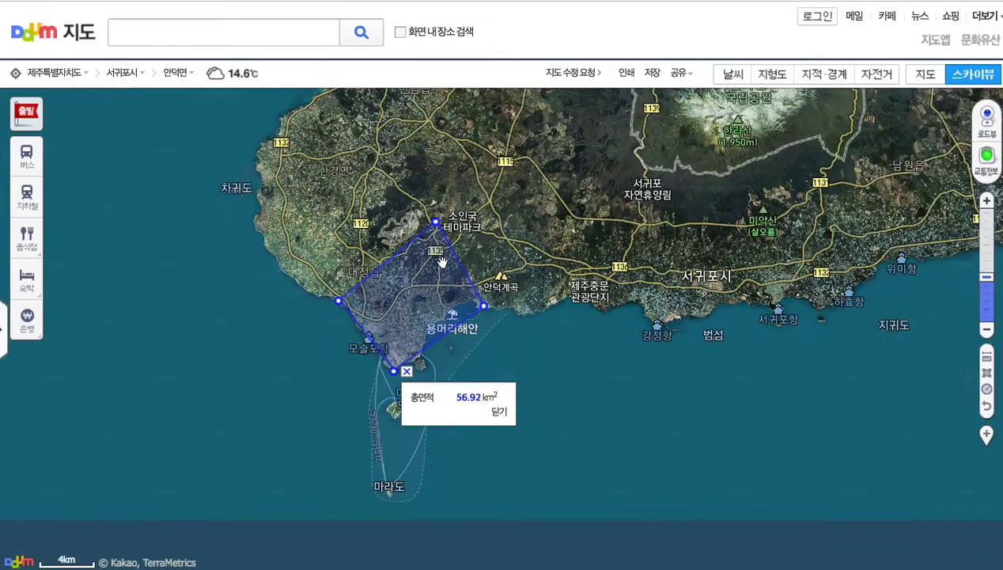
{"action": "left_click_drag", "start_coordinate": [442, 262], "coordinate": [439, 303]}
{"action": "scroll", "coordinate": [396, 274], "scroll_direction": "up", "scroll_amount": 3}
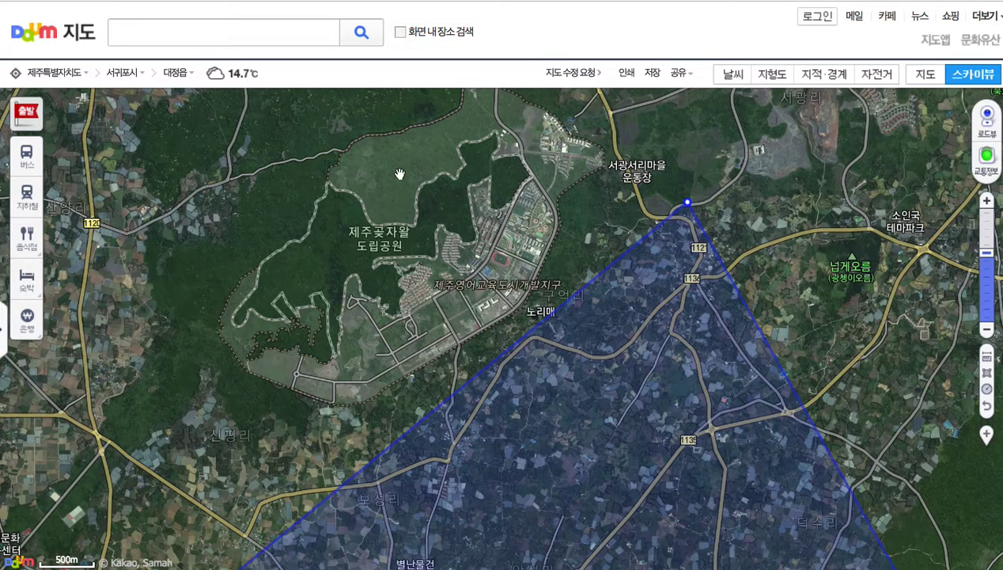
{"action": "left_click_drag", "start_coordinate": [525, 163], "coordinate": [495, 204]}
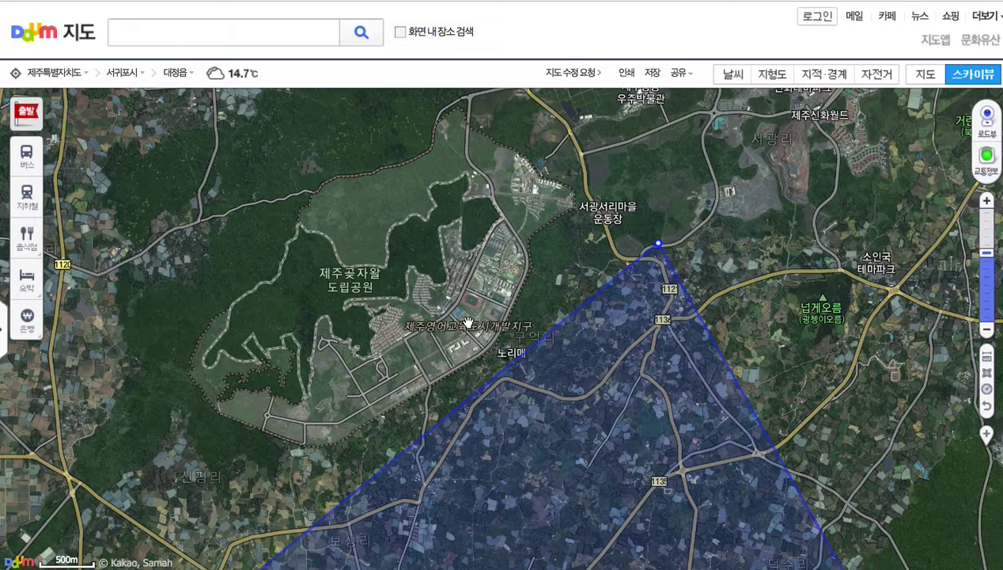
{"action": "left_click_drag", "start_coordinate": [414, 284], "coordinate": [426, 270]}
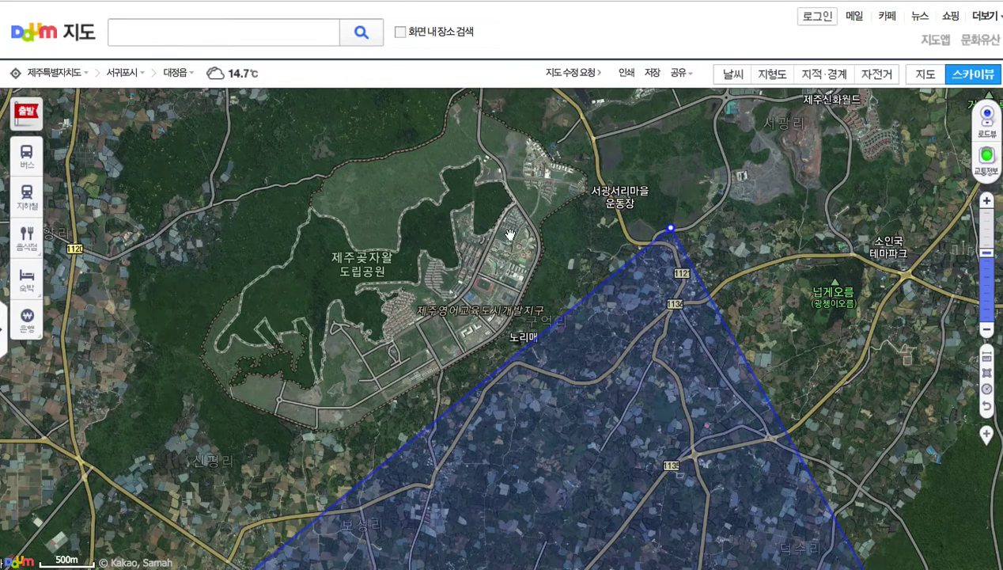
{"action": "scroll", "coordinate": [433, 329], "scroll_direction": "up", "scroll_amount": 1}
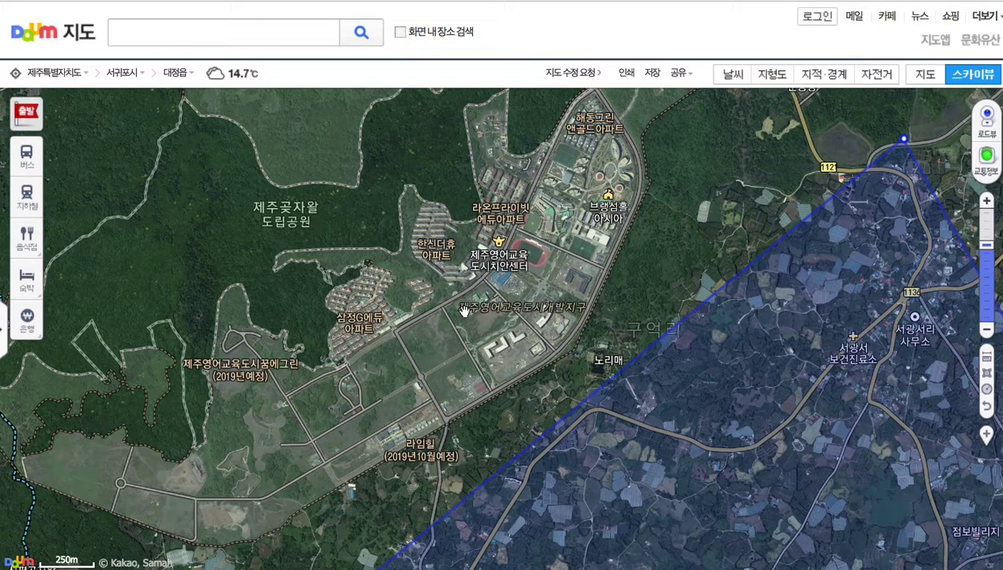
{"action": "scroll", "coordinate": [468, 299], "scroll_direction": "down", "scroll_amount": 1}
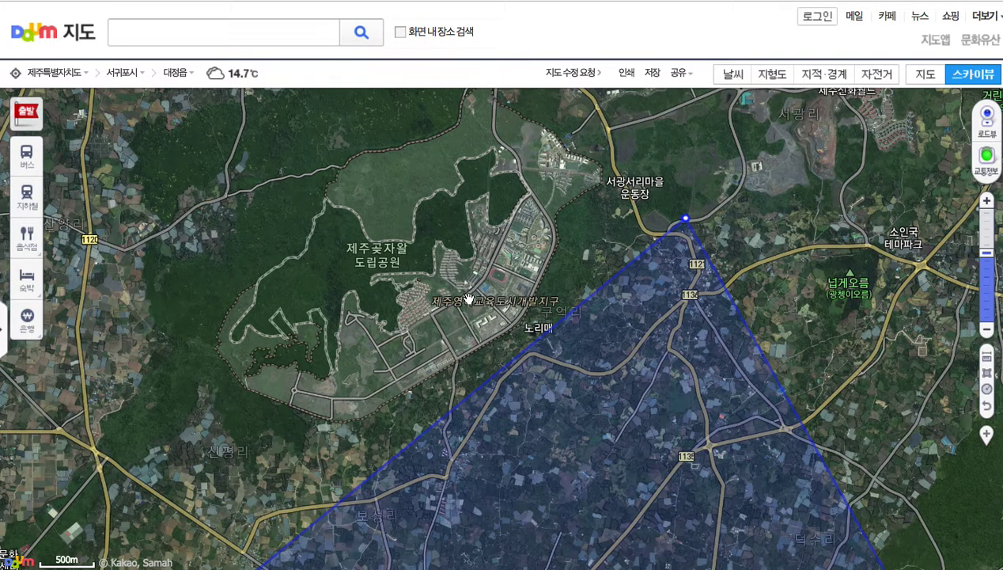
{"action": "scroll", "coordinate": [514, 300], "scroll_direction": "down", "scroll_amount": 1}
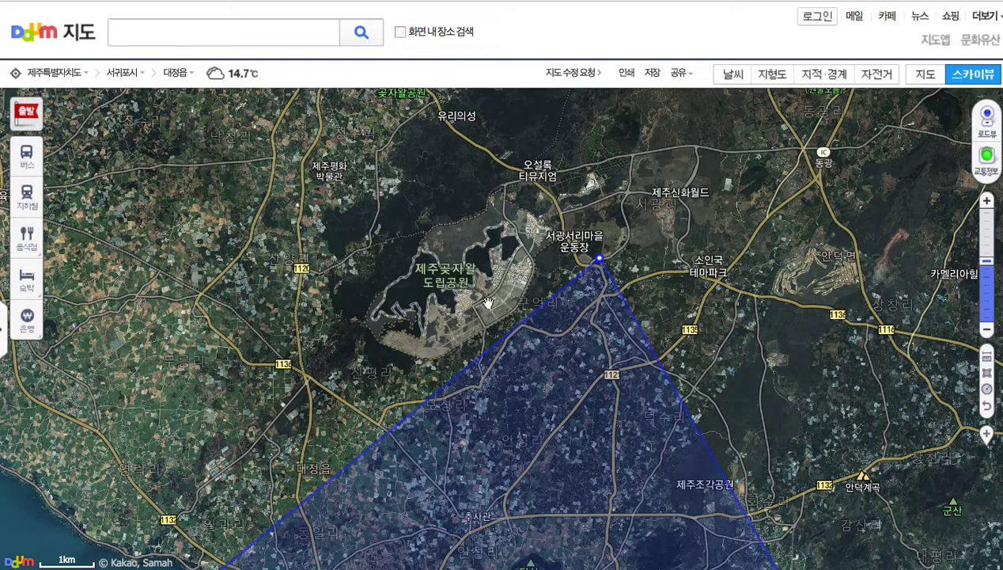
- Examine the whole outlined area and the 알뜨르비행장 airfield near its southern tip on the satellite map
{"action": "left_click_drag", "start_coordinate": [473, 348], "coordinate": [461, 149]}
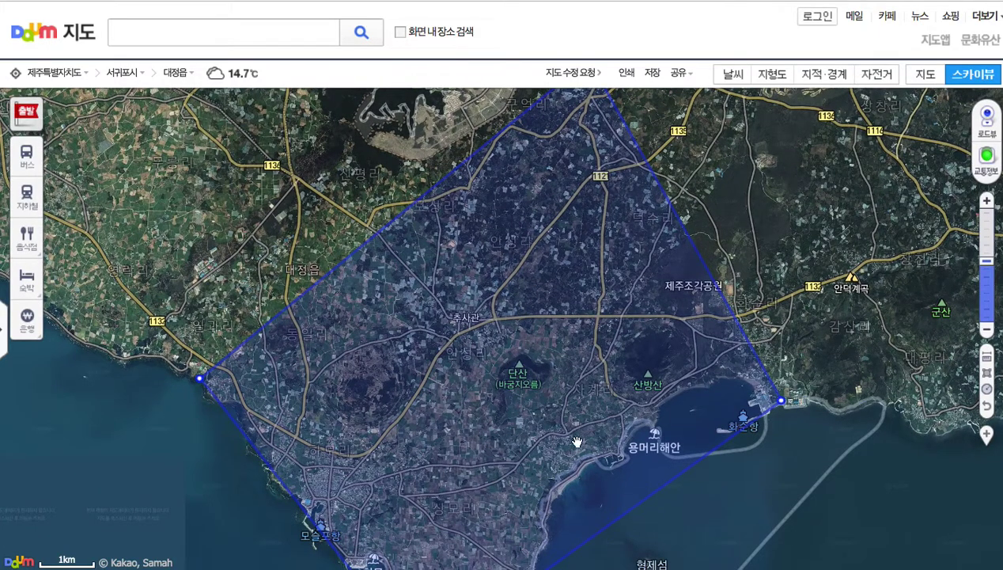
{"action": "scroll", "coordinate": [455, 434], "scroll_direction": "down", "scroll_amount": 1}
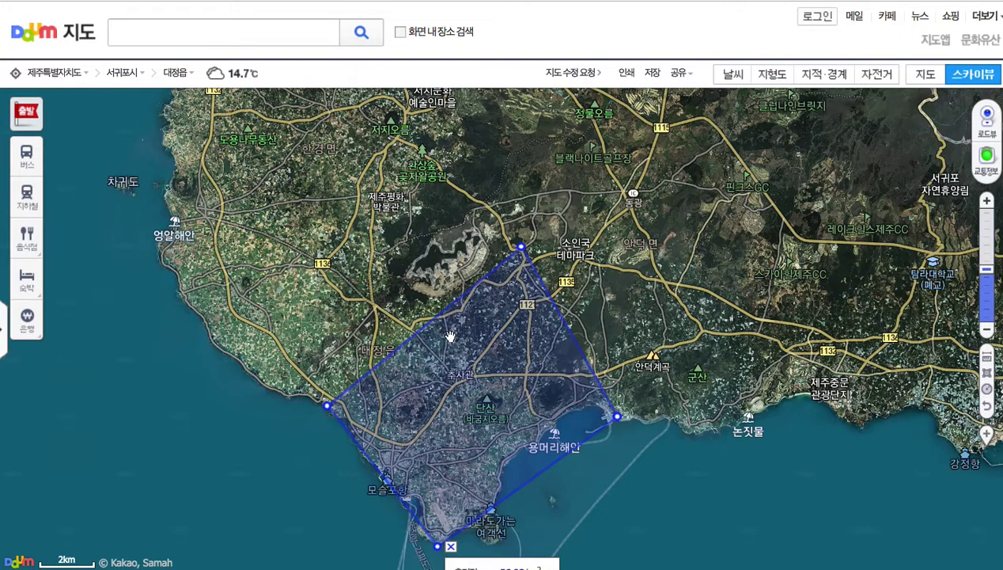
{"action": "left_click_drag", "start_coordinate": [545, 367], "coordinate": [494, 370]}
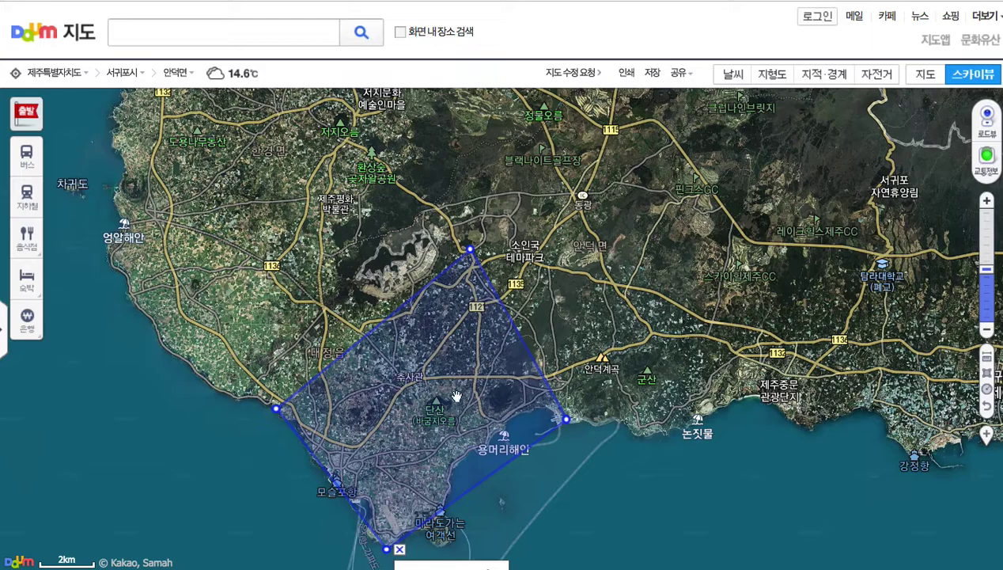
{"action": "left_click_drag", "start_coordinate": [436, 415], "coordinate": [420, 315]}
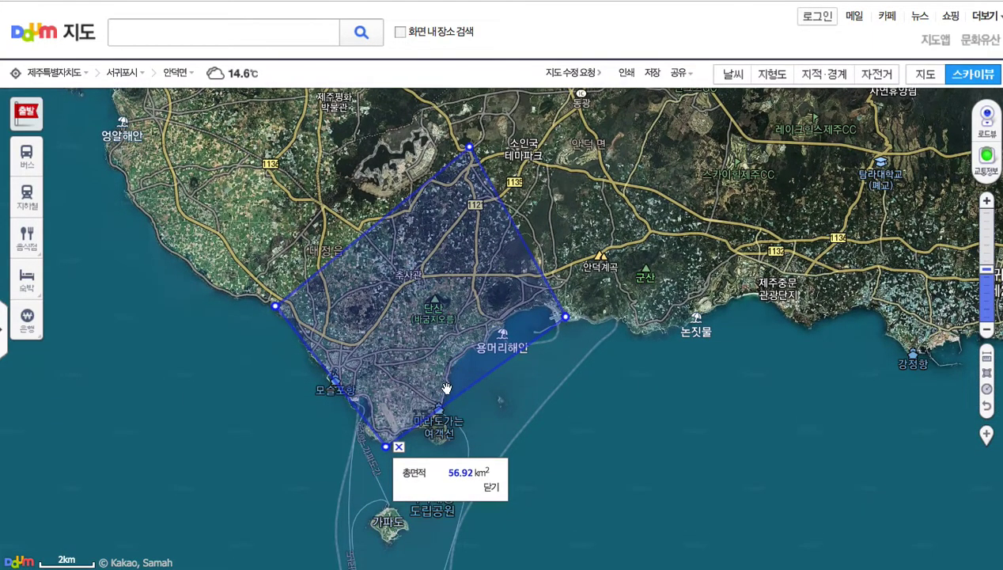
{"action": "left_click_drag", "start_coordinate": [411, 393], "coordinate": [418, 334]}
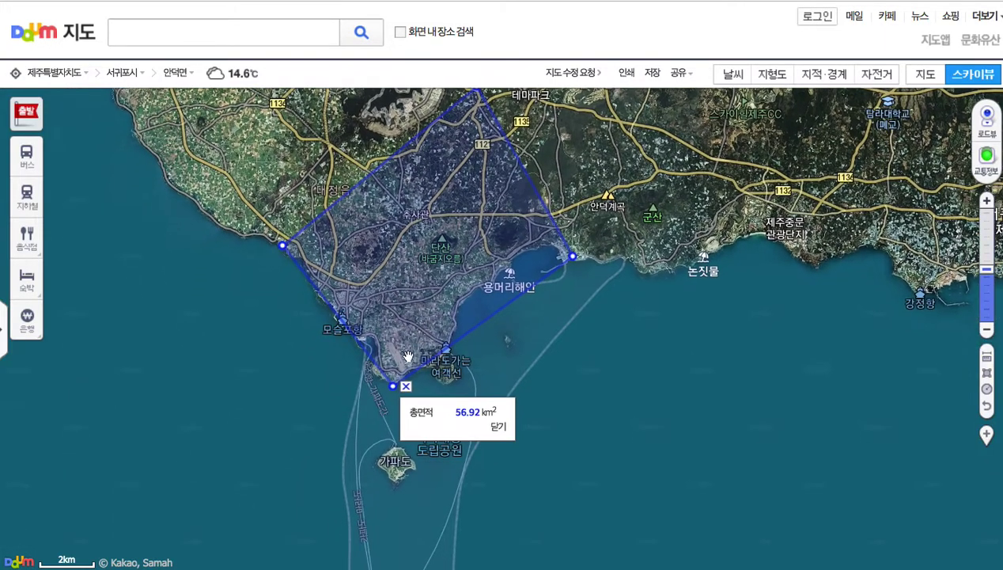
{"action": "scroll", "coordinate": [407, 355], "scroll_direction": "up", "scroll_amount": 2}
{"action": "scroll", "coordinate": [406, 357], "scroll_direction": "up", "scroll_amount": 2}
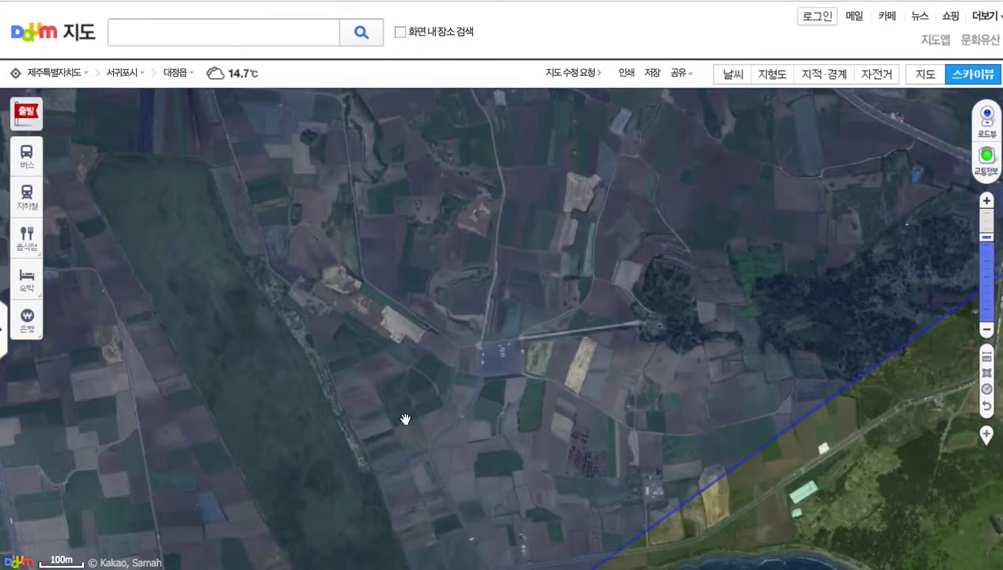
{"action": "left_click_drag", "start_coordinate": [388, 407], "coordinate": [505, 284]}
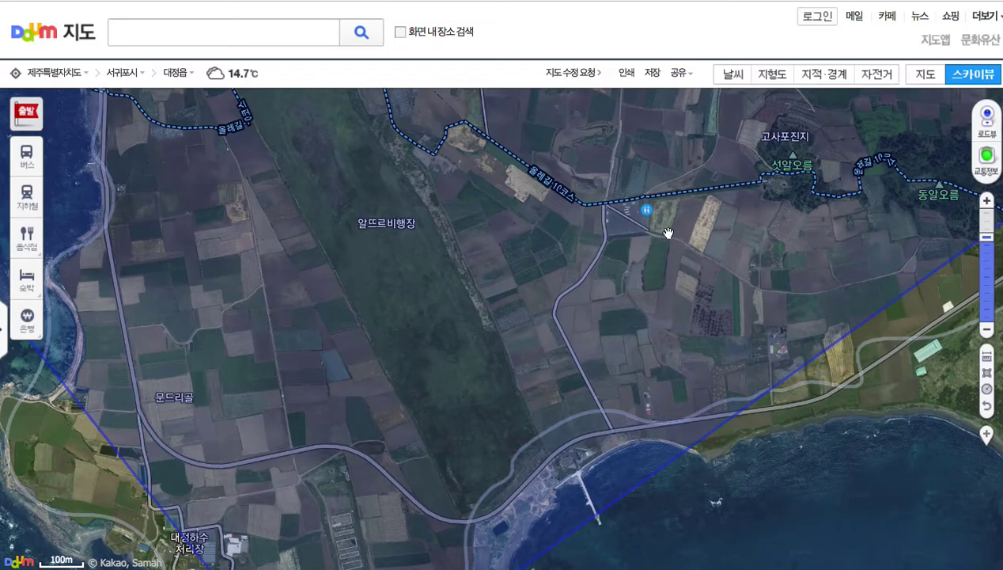
{"action": "left_click_drag", "start_coordinate": [471, 394], "coordinate": [567, 428]}
{"action": "left_click_drag", "start_coordinate": [510, 227], "coordinate": [481, 261]}
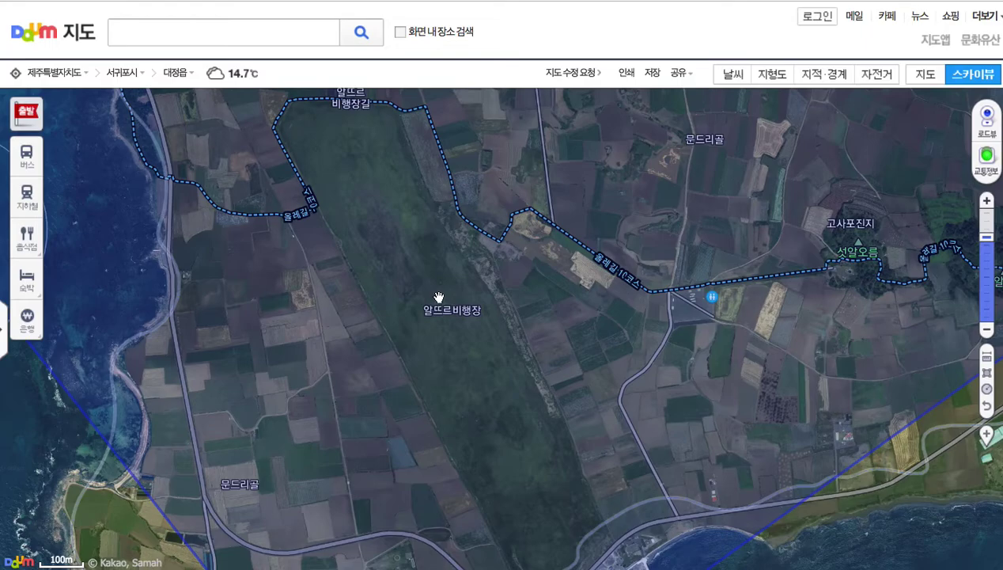
- Examine the farmland north of 알뜨르비행장 around 상모리 and its position within the outlined area
{"action": "left_click_drag", "start_coordinate": [787, 230], "coordinate": [810, 383]}
{"action": "left_click_drag", "start_coordinate": [663, 226], "coordinate": [734, 287]}
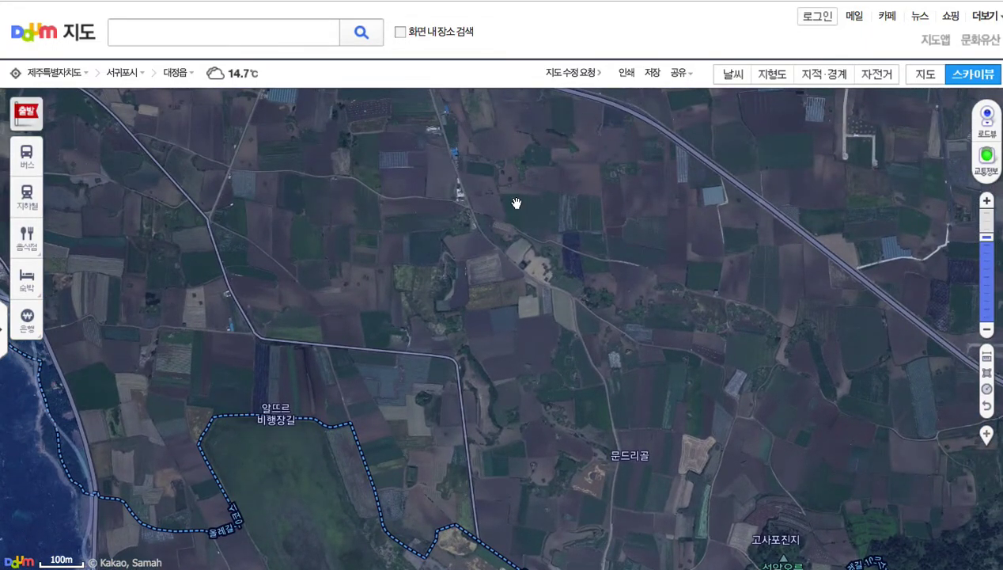
{"action": "left_click_drag", "start_coordinate": [675, 183], "coordinate": [511, 340]}
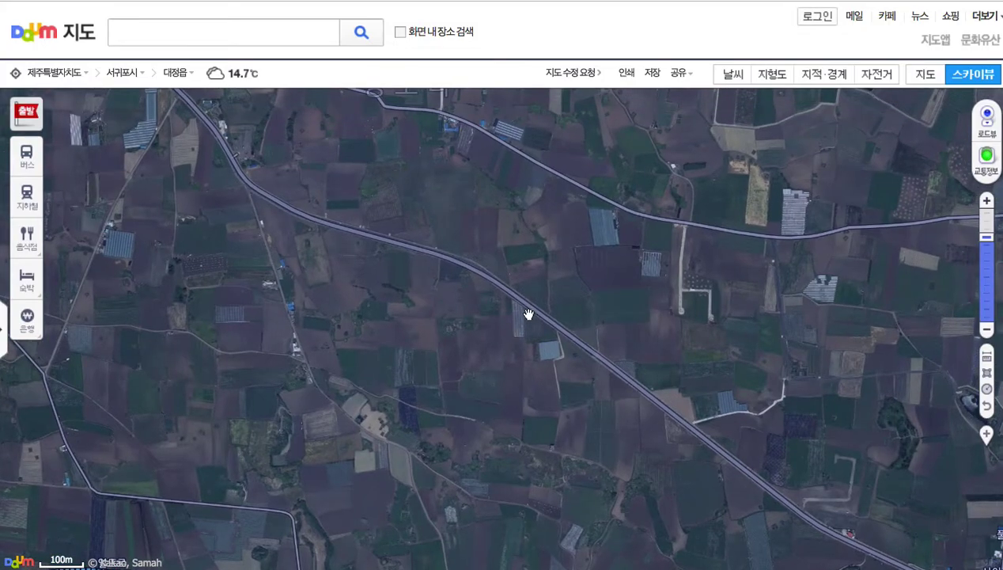
{"action": "scroll", "coordinate": [569, 306], "scroll_direction": "down", "scroll_amount": 1}
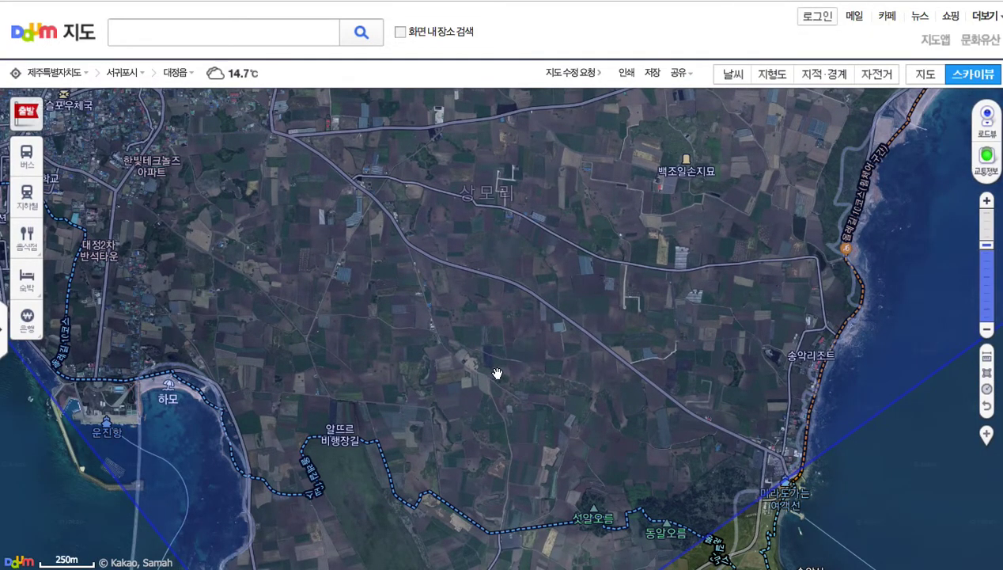
{"action": "key", "text": "Down"}
{"action": "left_click_drag", "start_coordinate": [497, 365], "coordinate": [497, 241]}
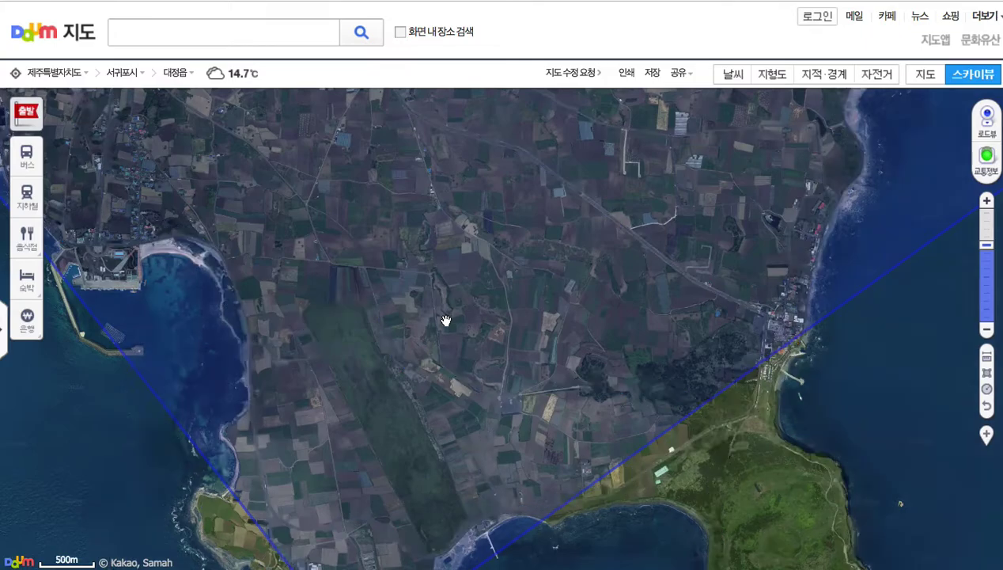
{"action": "scroll", "coordinate": [446, 321], "scroll_direction": "down", "scroll_amount": 1}
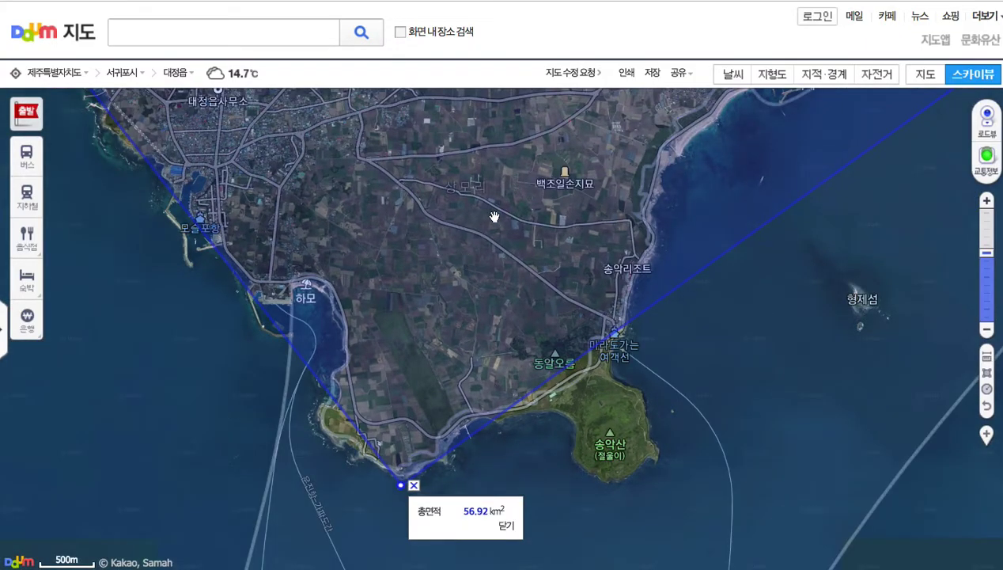
{"action": "left_click_drag", "start_coordinate": [469, 210], "coordinate": [470, 298]}
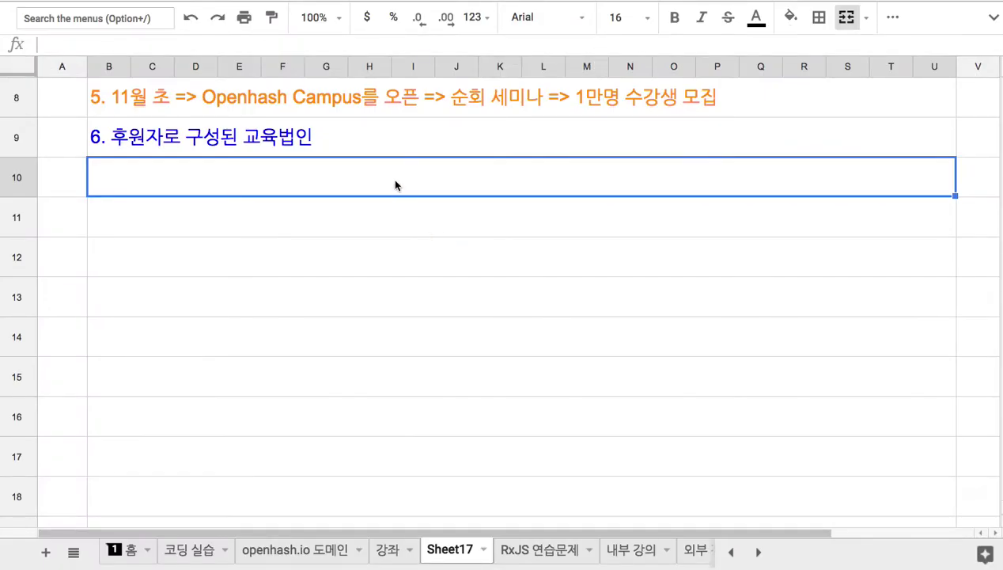
- Switch to the agenda spreadsheet and begin row 10 with "7. 기존 국방부 소유의 알뜨르 비행장 유적지 =>"
{"action": "type", "text": "7"}
{"action": "type", "text": ". 기조"}
{"action": "type", "text": "방부 ㅇ"}
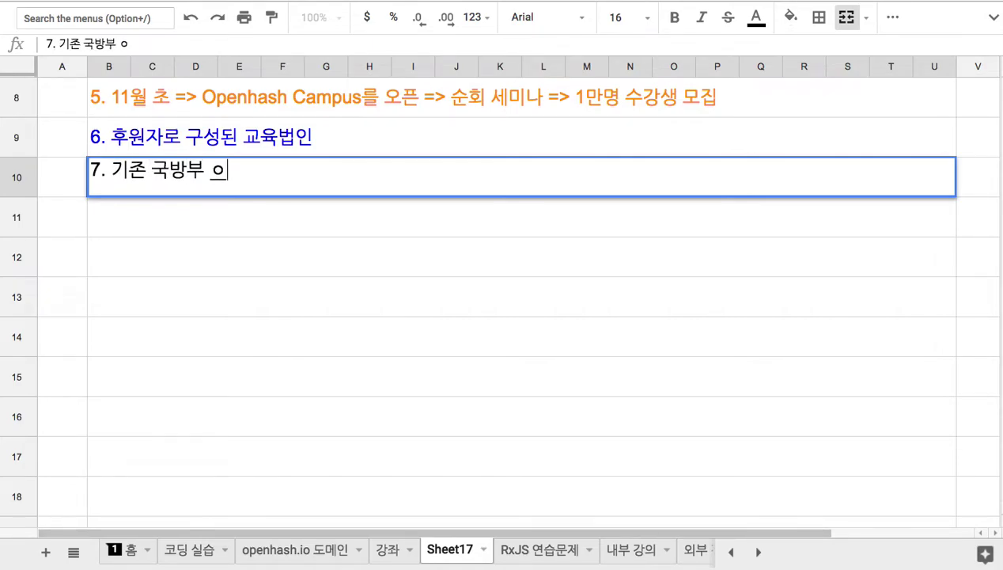
{"action": "key", "text": "BackSpace"}
{"action": "type", "text": "ㅅㅗ유의 알뜨"}
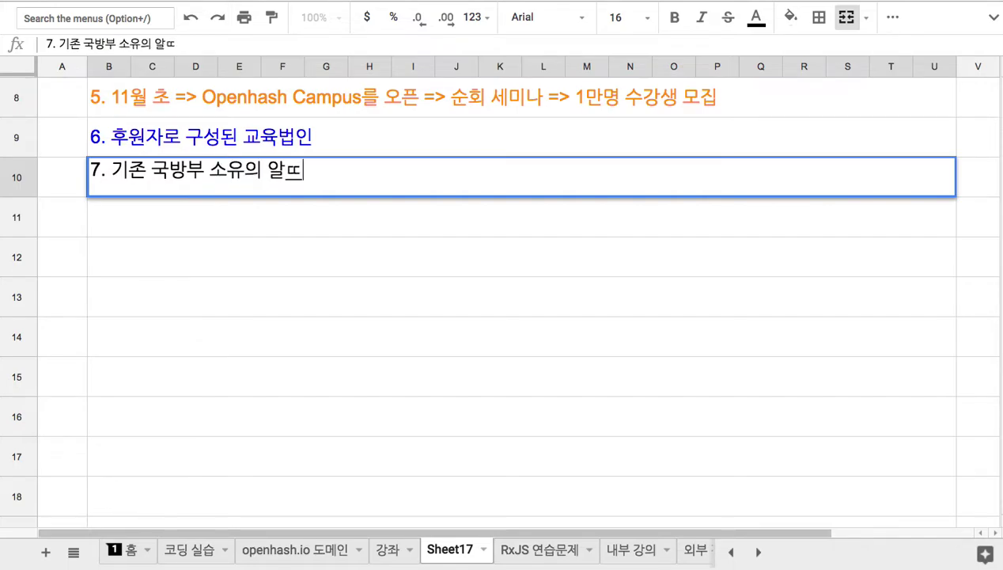
{"action": "type", "text": "르 비행장"}
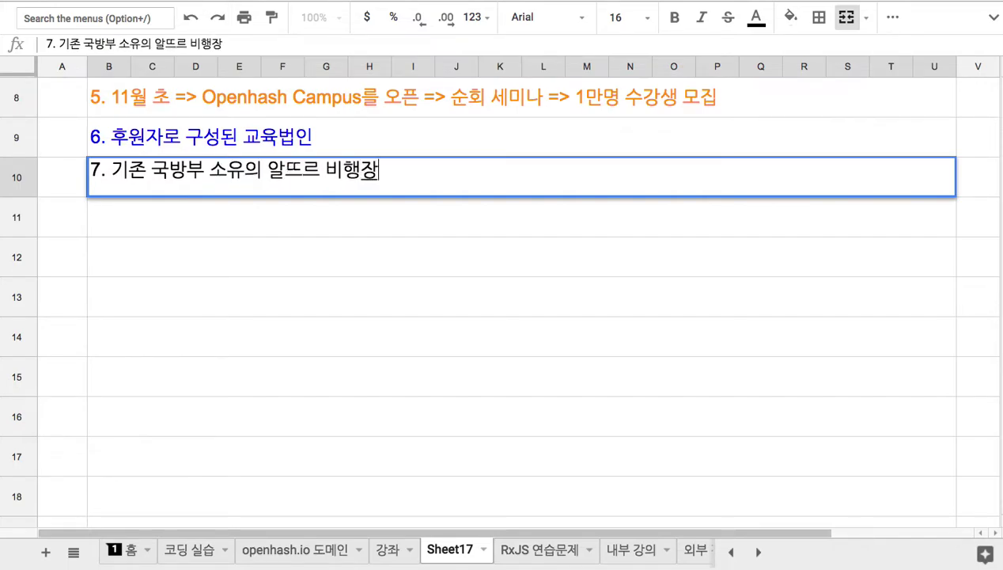
{"action": "type", "text": " 유적지"}
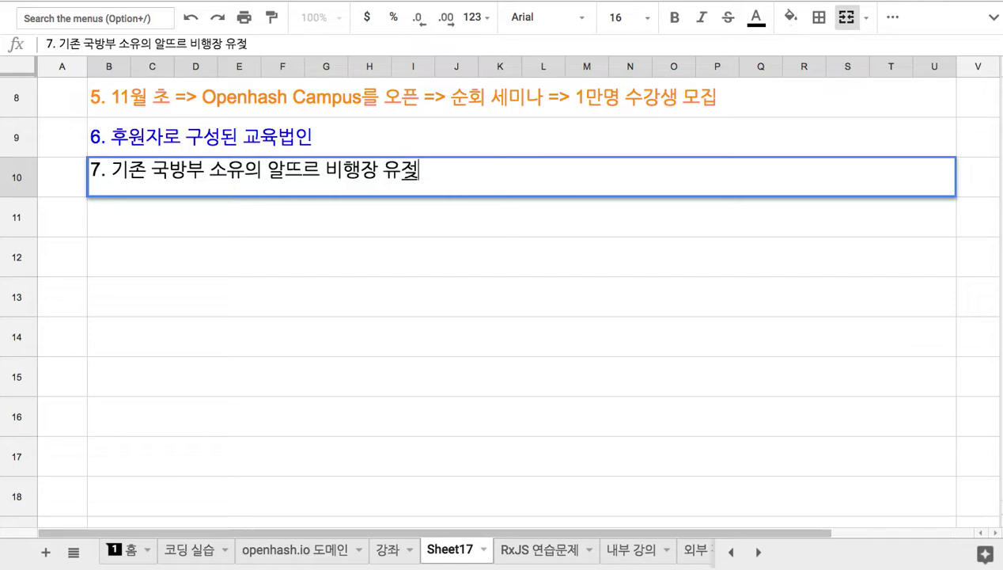
{"action": "type", "text": " =>"}
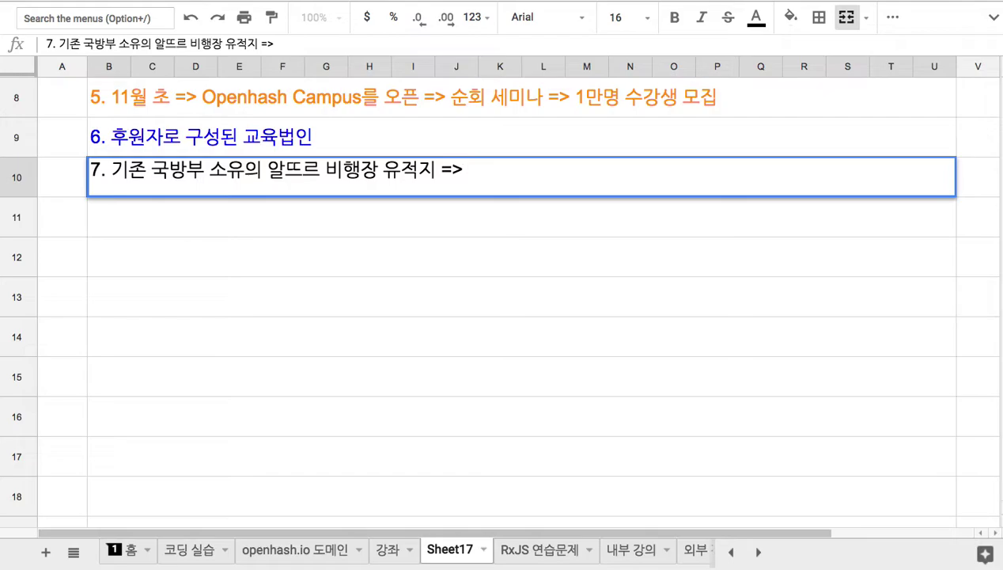
- Continue agenda item 7 after the arrow with "Openhash AI 대학원 부지"
{"action": "type", "text": "AI 대학원 qnwk"}
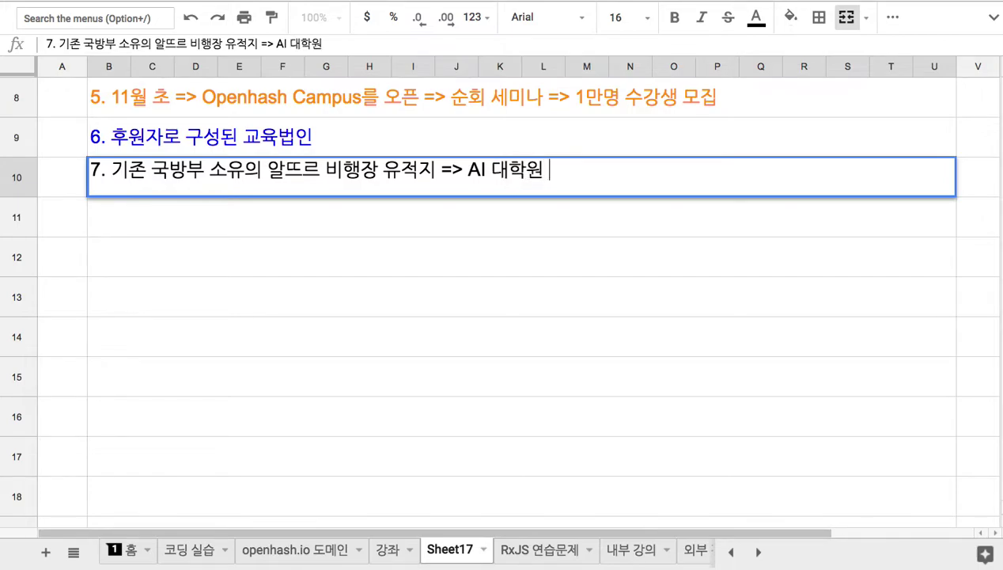
{"action": "key", "text": "BackSpace"}
{"action": "key", "text": "BackSpace"}
{"action": "key", "text": "BackSpace"}
{"action": "key", "text": "BackSpace"}
{"action": "key", "text": "BackSpace"}
{"action": "type", "text": "qnwl"}
{"action": "key", "text": "BackSpace"}
{"action": "key", "text": "BackSpace"}
{"action": "key", "text": "BackSpace"}
{"action": "key", "text": "BackSpace"}
{"action": "type", "text": "부지"}
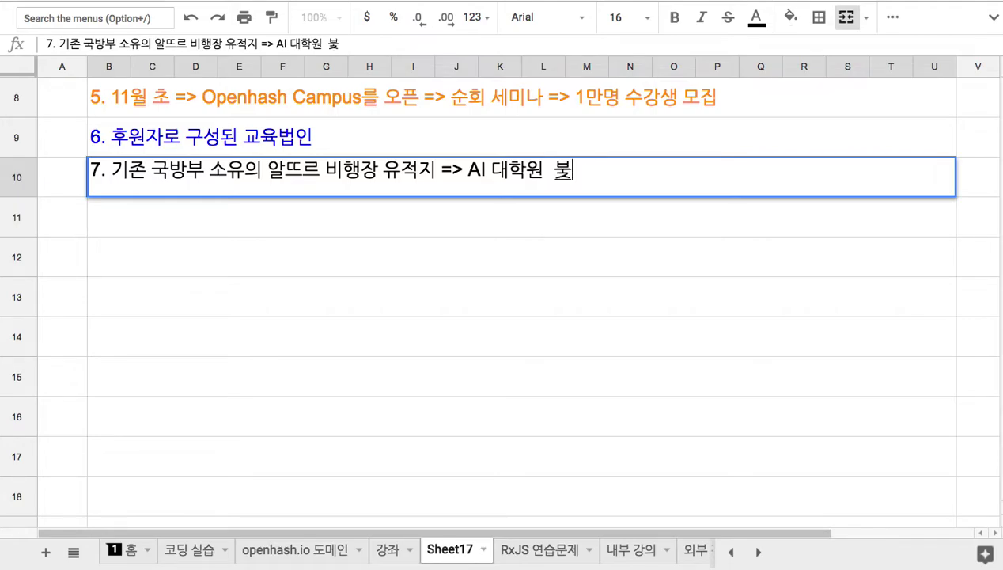
{"action": "left_click", "coordinate": [468, 170]}
{"action": "type", "text": "Openhash"}
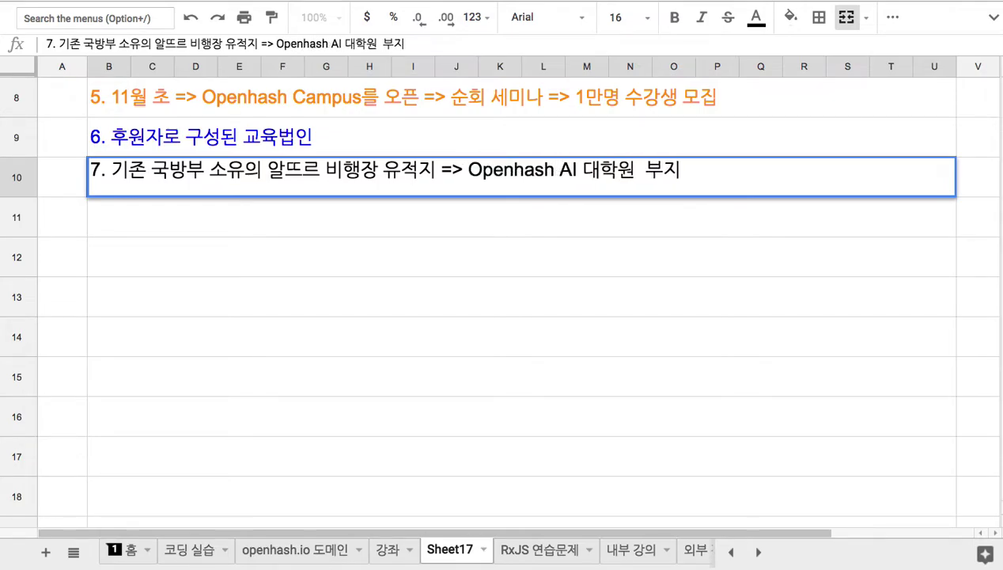
{"action": "left_click", "coordinate": [633, 170]}
{"action": "key", "text": "alt+Left"}
{"action": "key", "text": "alt+Left"}
{"action": "key", "text": "alt+Left"}
{"action": "key", "text": "shift+Right"}
{"action": "key", "text": "shift+Right"}
{"action": "key", "text": "shift+Right"}
{"action": "key", "text": "shift+Right"}
{"action": "key", "text": "shift+Right"}
{"action": "key", "text": "shift+Right"}
{"action": "left_click", "coordinate": [633, 170], "text": "shift"}
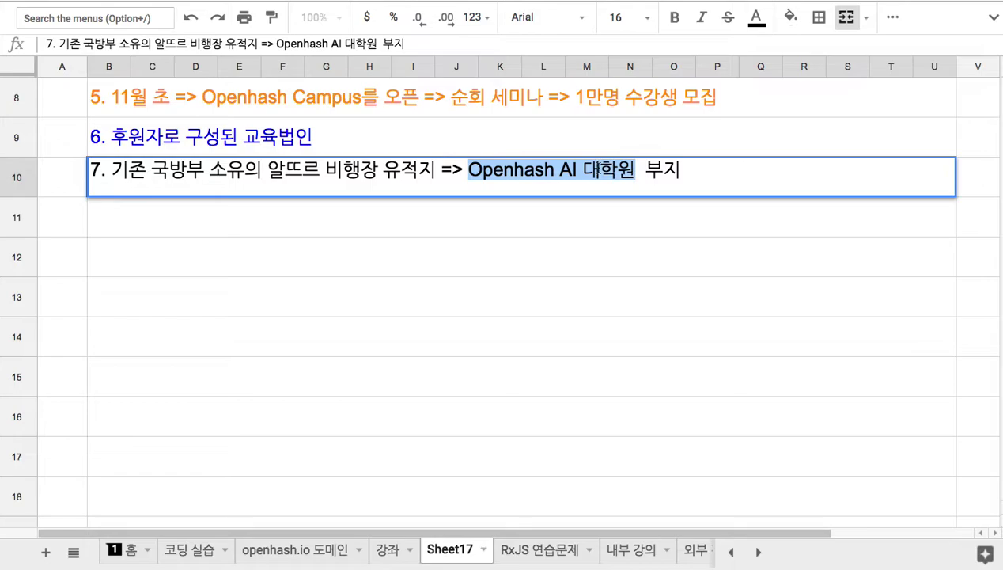
{"action": "key", "text": "Right"}
{"action": "key", "text": "Left"}
{"action": "key", "text": "Left"}
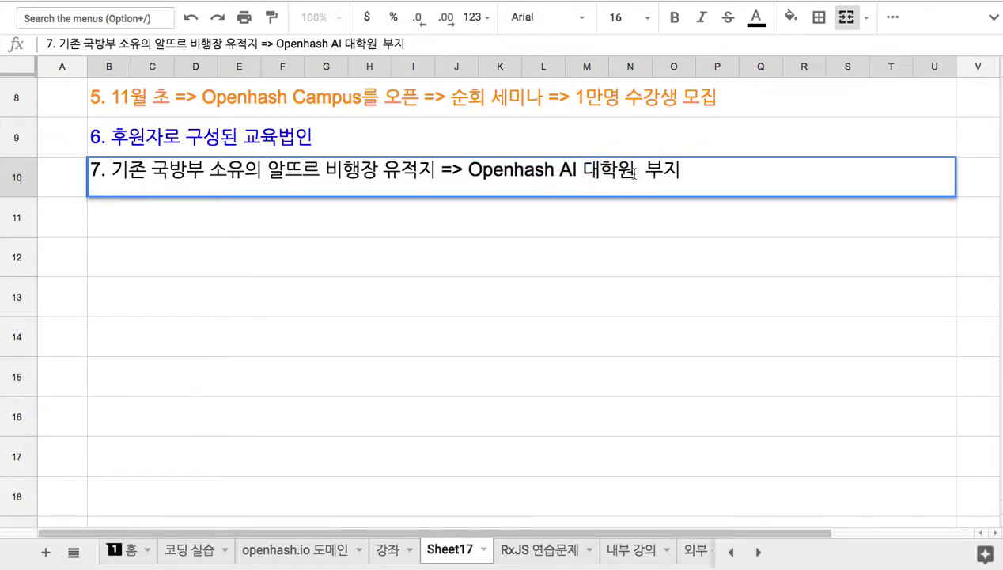
{"action": "double_click", "coordinate": [496, 169]}
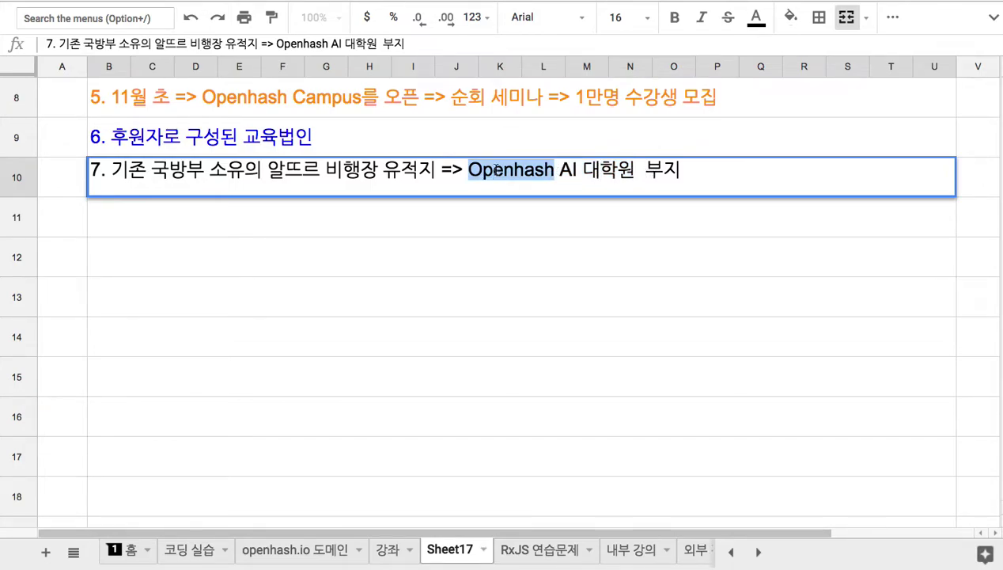
- Insert "유치원~" directly before "대학원" in agenda item 7
{"action": "double_click", "coordinate": [609, 170]}
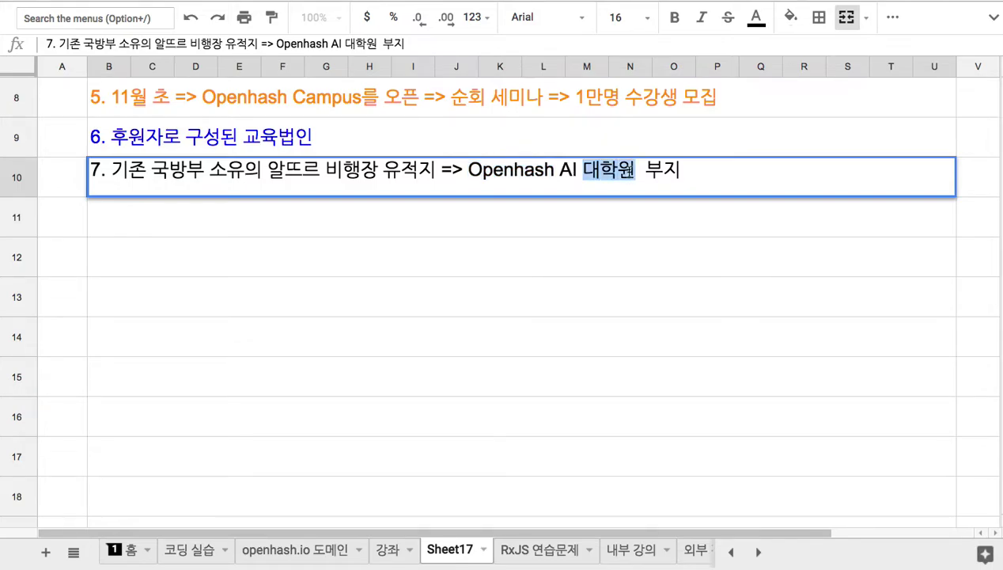
{"action": "key", "text": "Left"}
{"action": "type", "text": "db"}
{"action": "key", "text": "BackSpace"}
{"action": "key", "text": "BackSpace"}
{"action": "type", "text": "유치우ㄴ~"}
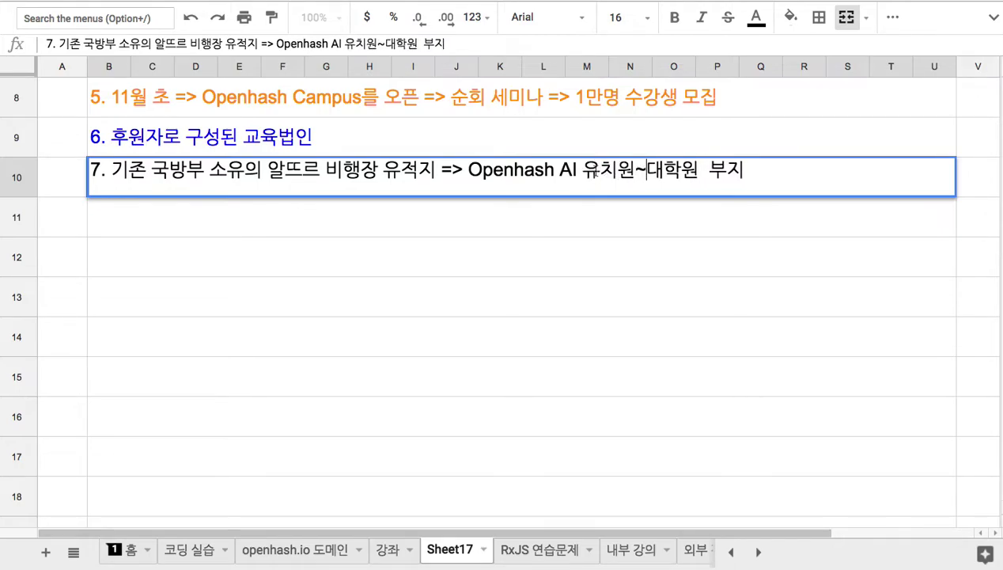
{"action": "left_click_drag", "start_coordinate": [580, 168], "coordinate": [696, 169]}
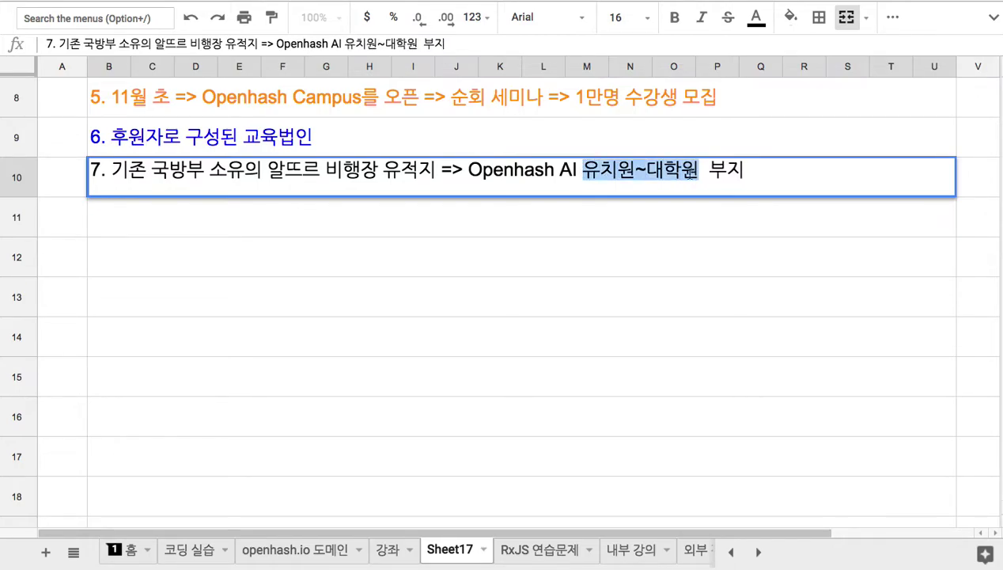
- Reword the site in item 7 as "Openhash 교육도시 부지", adding "교육도시" before "부지" and removing the "AI 유치원~대학원" wording
{"action": "double_click", "coordinate": [475, 171]}
{"action": "left_click", "coordinate": [705, 170]}
{"action": "type", "text": "교육도시"}
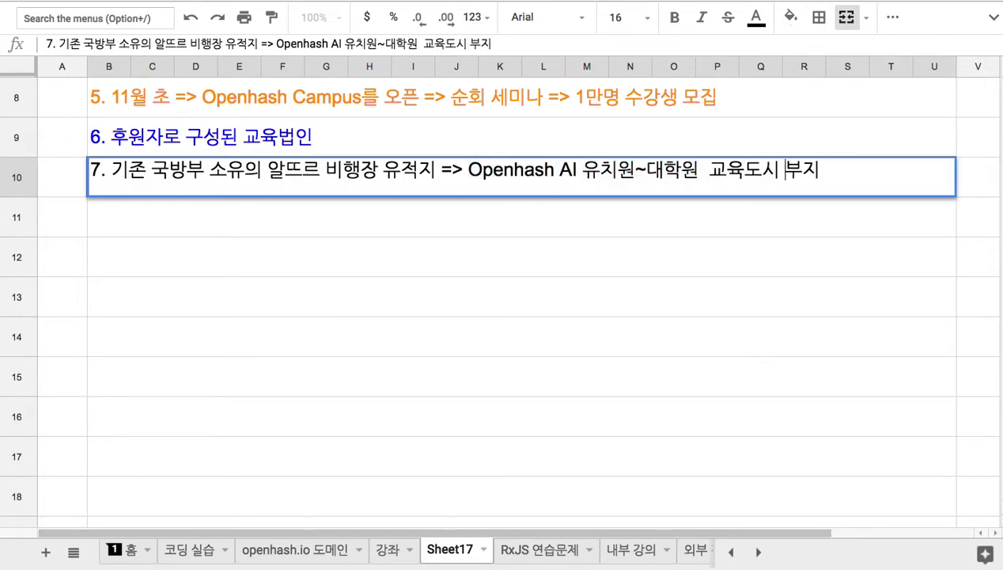
{"action": "left_click_drag", "start_coordinate": [580, 170], "coordinate": [766, 170]}
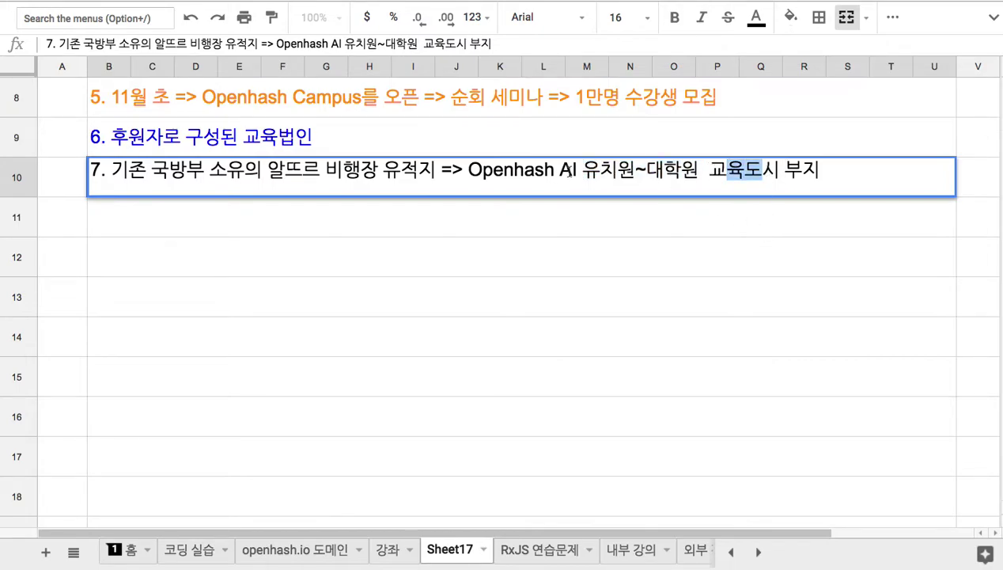
{"action": "left_click_drag", "start_coordinate": [561, 171], "coordinate": [709, 179]}
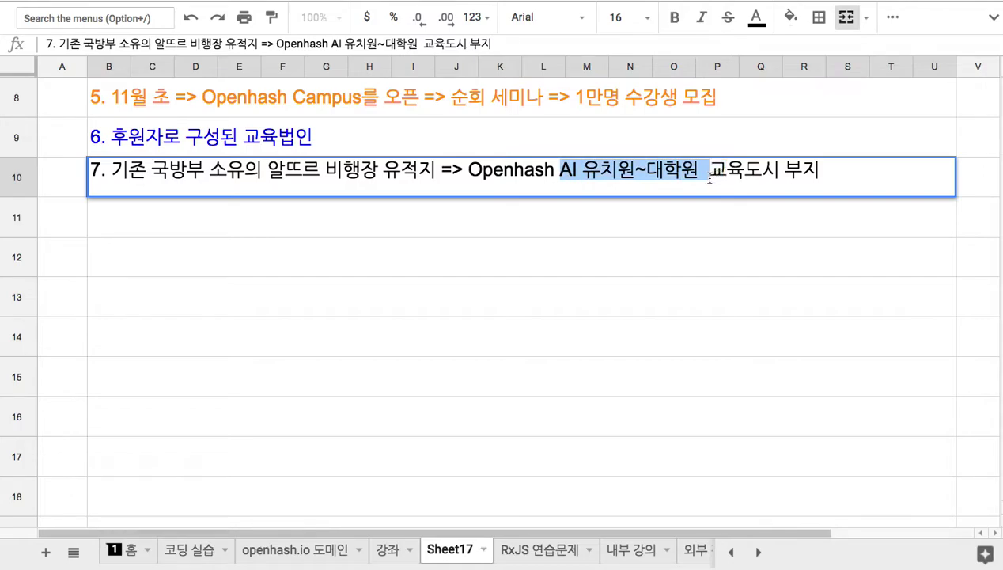
{"action": "key", "text": "BackSpace"}
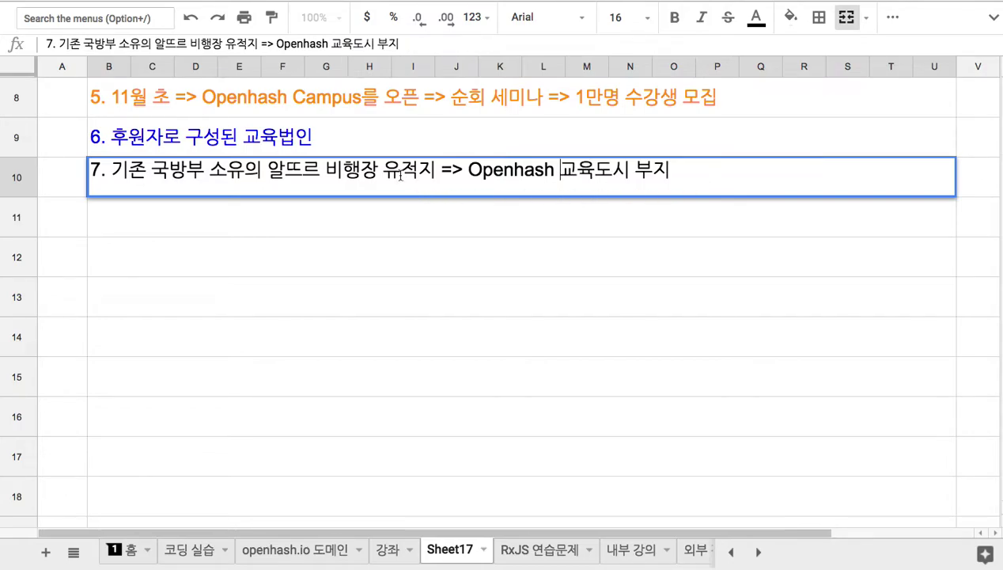
- Append "+ 무인 자율비행 항공기 시험장" to the end of agenda item 7
{"action": "left_click_drag", "start_coordinate": [440, 172], "coordinate": [108, 173]}
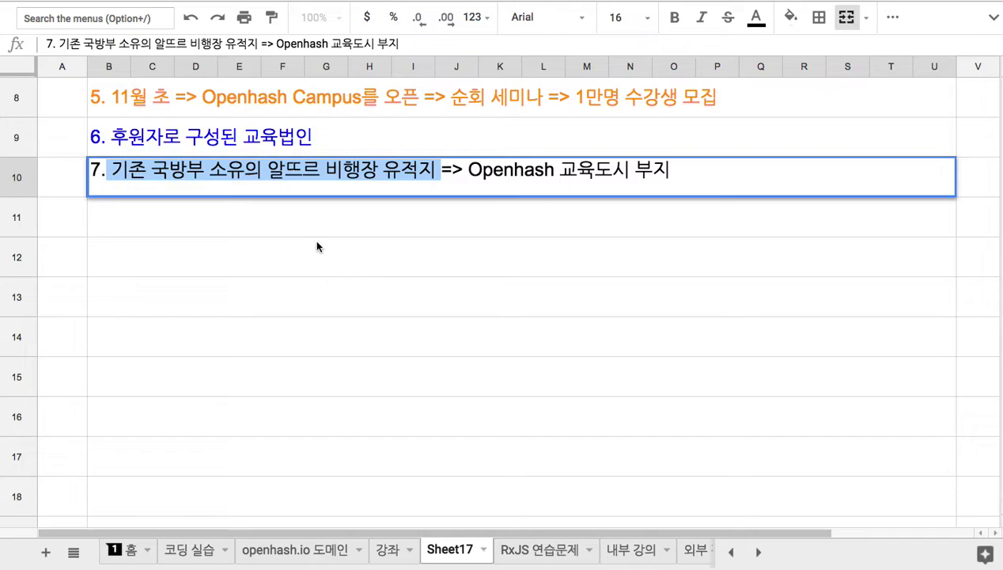
{"action": "double_click", "coordinate": [171, 171]}
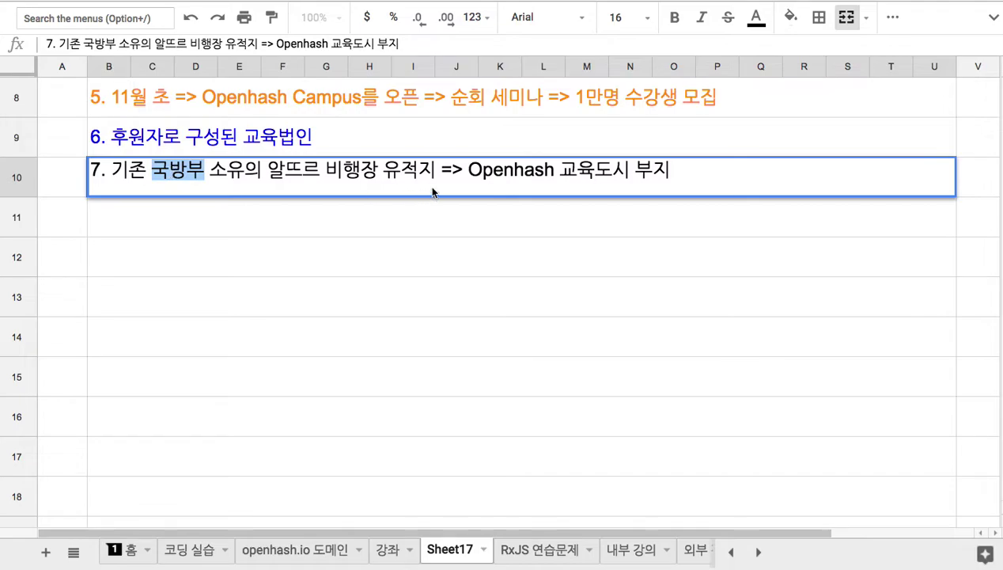
{"action": "left_click", "coordinate": [670, 171]}
{"action": "type", "text": "+ ㅁㅜ인"}
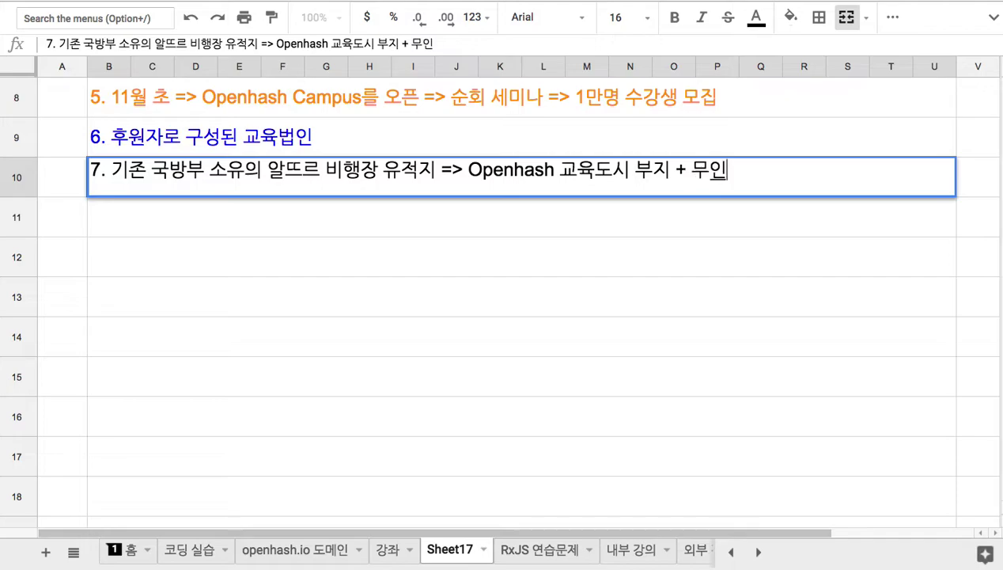
{"action": "type", "text": " 자율빌"}
{"action": "key", "text": "BackSpace"}
{"action": "type", "text": "행 항공기 실"}
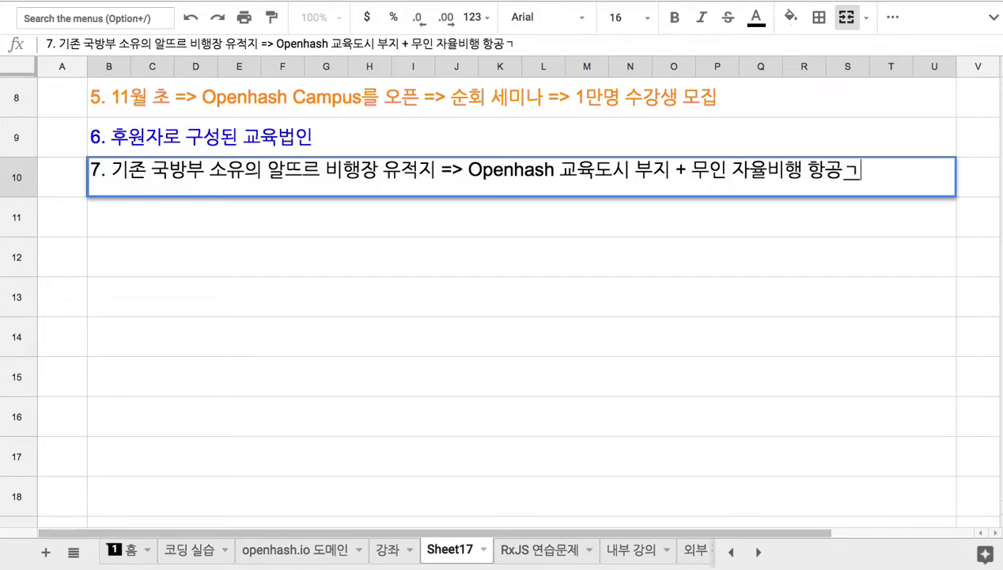
{"action": "key", "text": "BackSpace"}
{"action": "type", "text": "험장"}
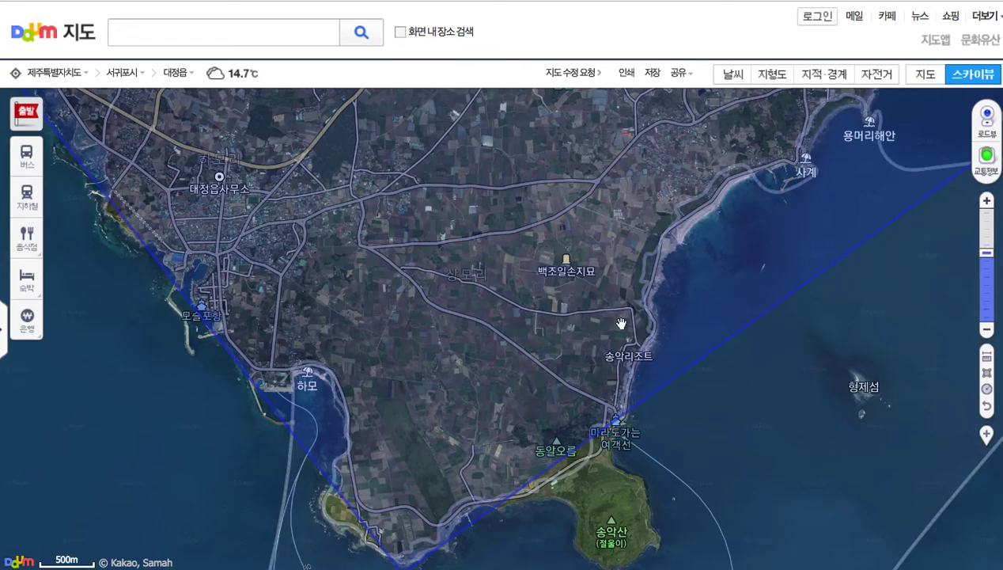
- Switch to the Daum satellite map, measure the 알뜨르 airfield strip's length from its southern to its northern end, and dismiss the measurement
{"action": "right_click", "coordinate": [404, 363]}
{"action": "scroll", "coordinate": [405, 363], "scroll_direction": "up", "scroll_amount": 2}
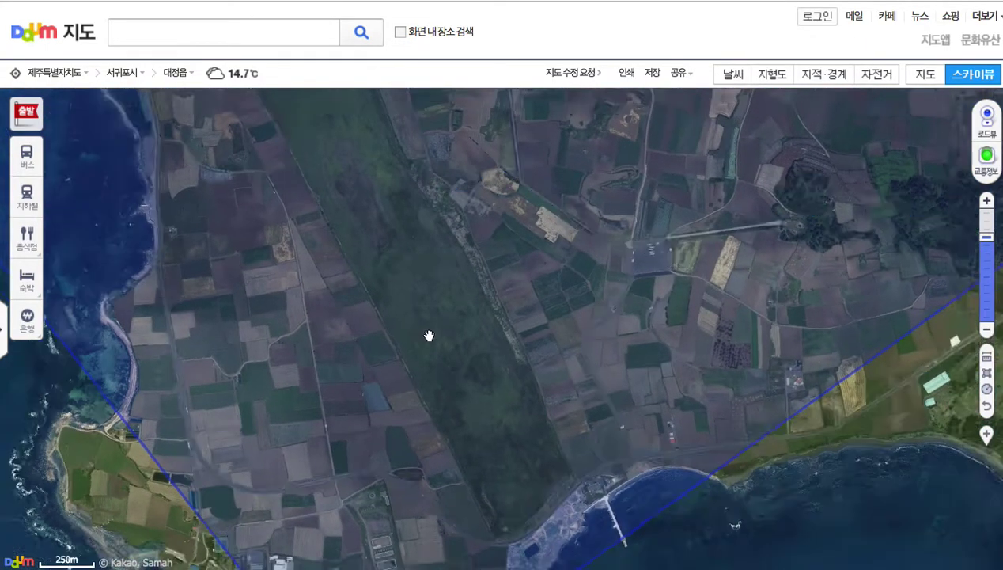
{"action": "scroll", "coordinate": [425, 334], "scroll_direction": "down", "scroll_amount": 2}
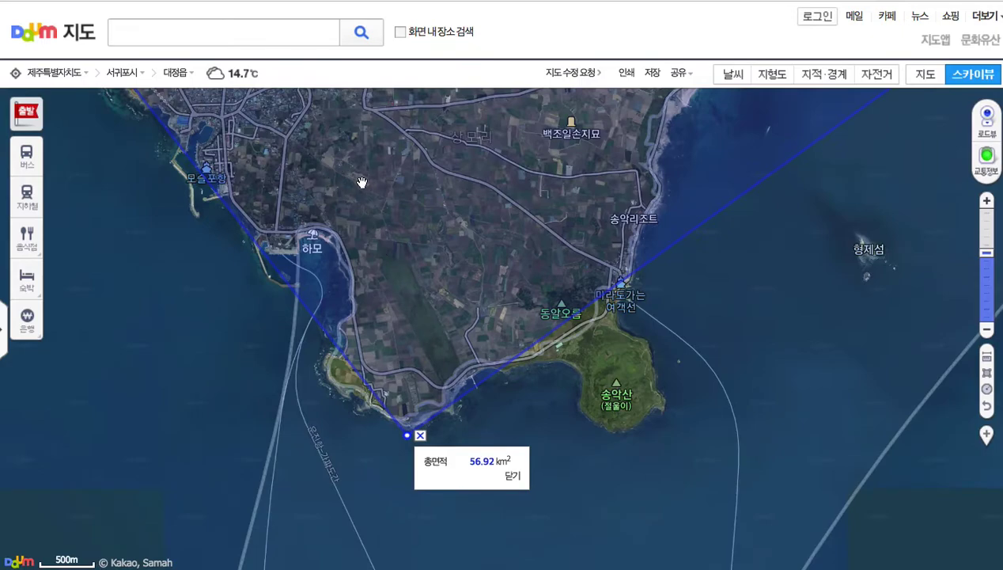
{"action": "left_click", "coordinate": [987, 356]}
{"action": "left_click", "coordinate": [456, 376]}
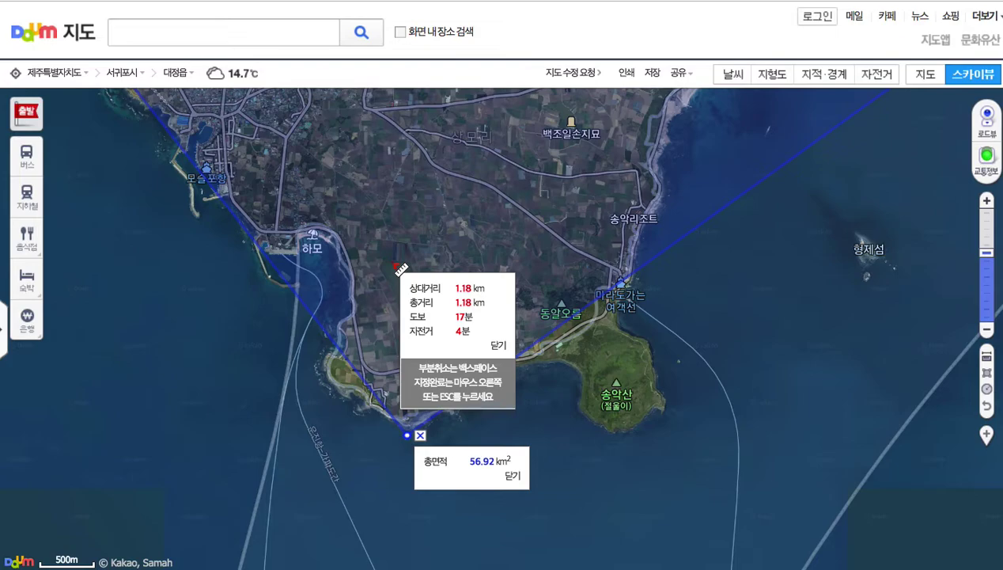
{"action": "left_click", "coordinate": [395, 265]}
{"action": "right_click", "coordinate": [414, 272]}
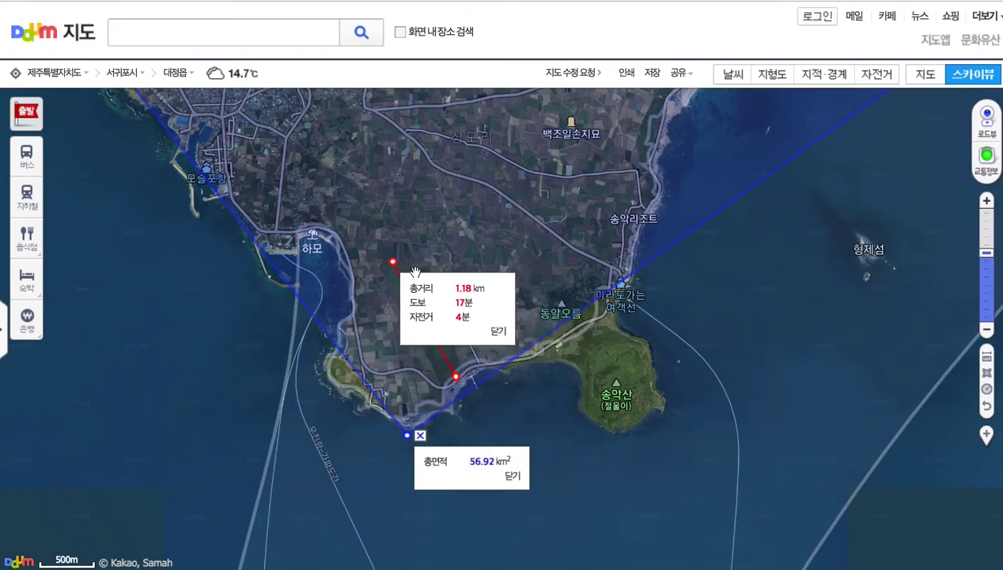
{"action": "left_click", "coordinate": [497, 331]}
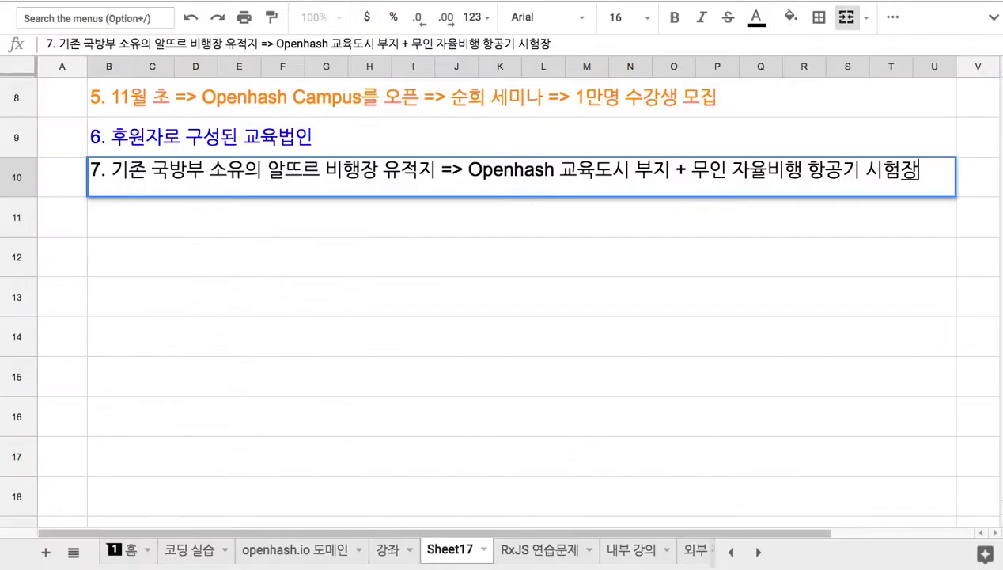
{"action": "left_click", "coordinate": [690, 172]}
{"action": "left_click_drag", "start_coordinate": [690, 172], "coordinate": [863, 172]}
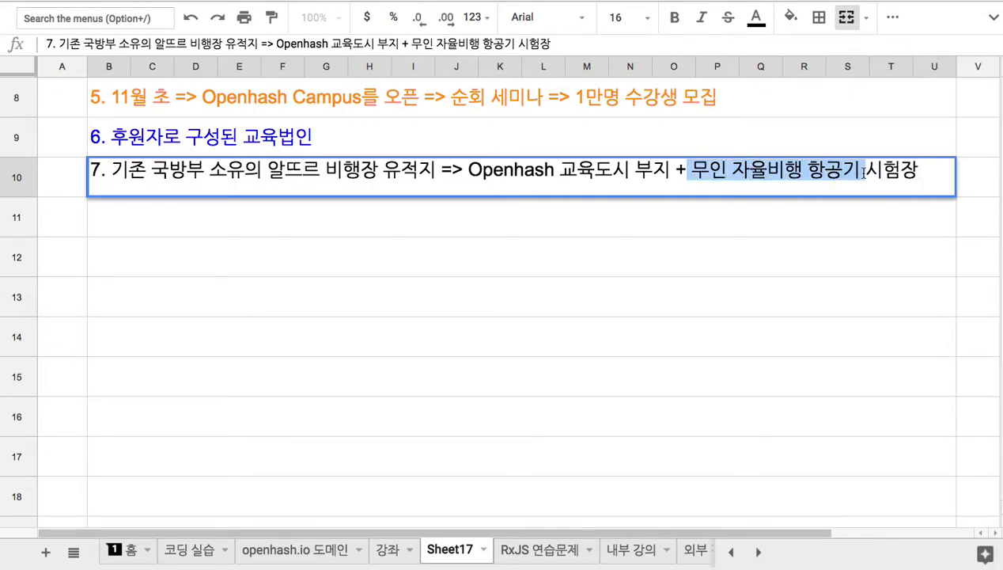
{"action": "left_click_drag", "start_coordinate": [470, 172], "coordinate": [762, 180]}
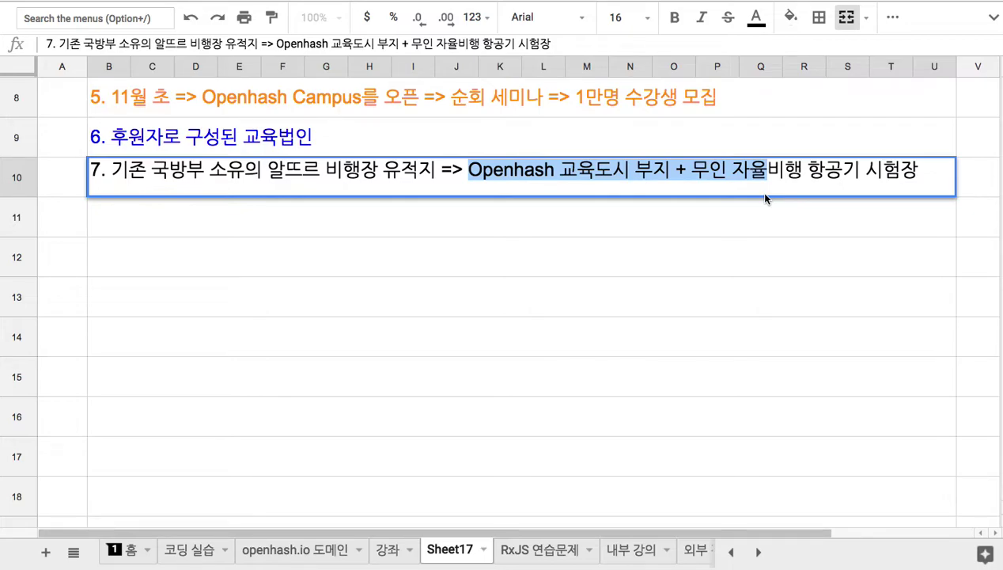
{"action": "left_click", "coordinate": [670, 170]}
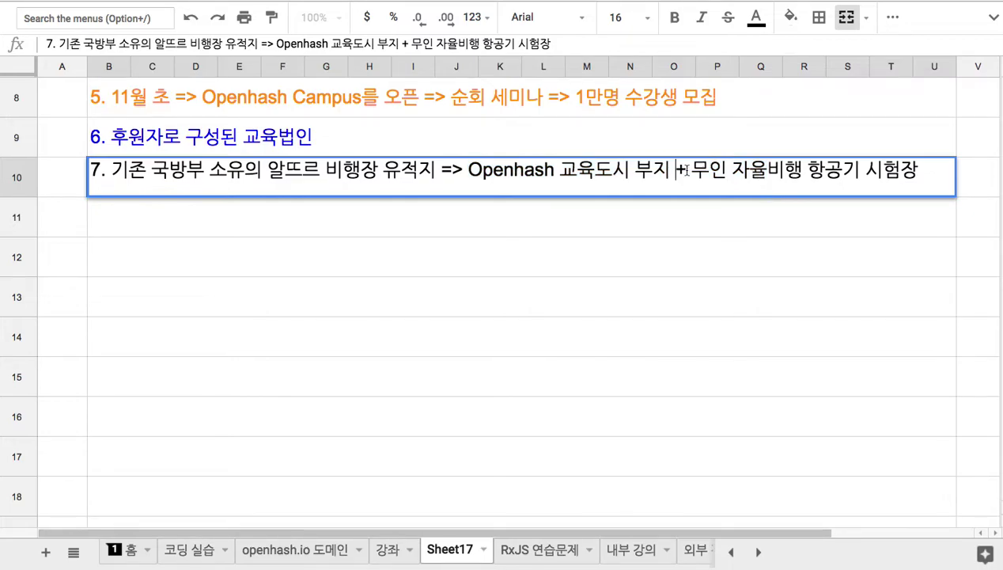
{"action": "left_click_drag", "start_coordinate": [625, 173], "coordinate": [868, 174]}
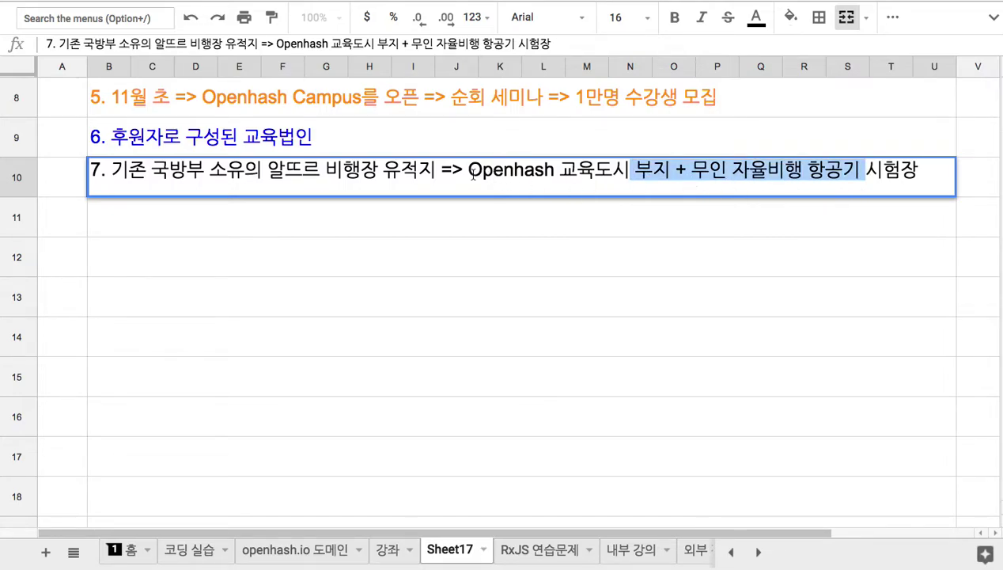
{"action": "left_click_drag", "start_coordinate": [469, 174], "coordinate": [679, 176]}
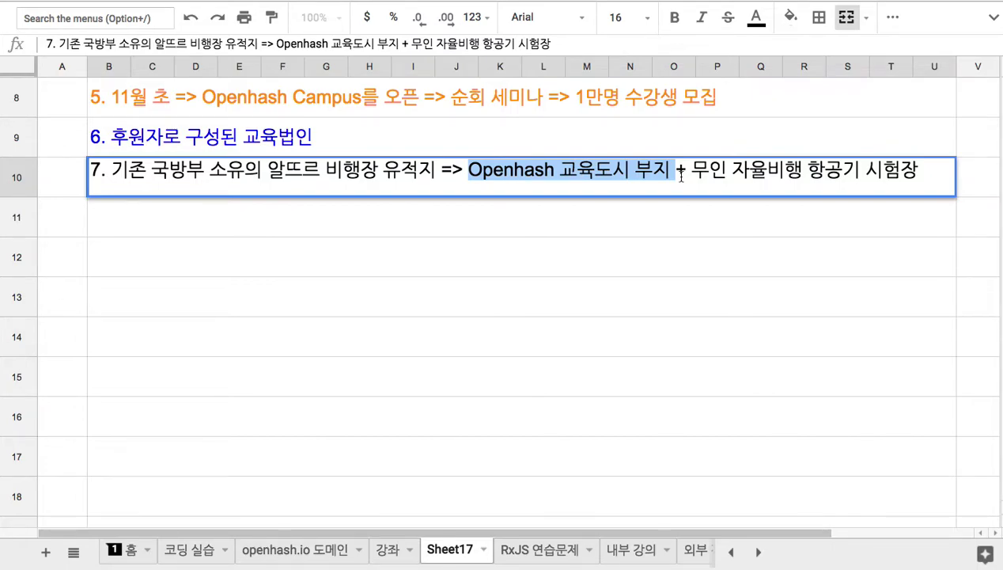
{"action": "double_click", "coordinate": [587, 170]}
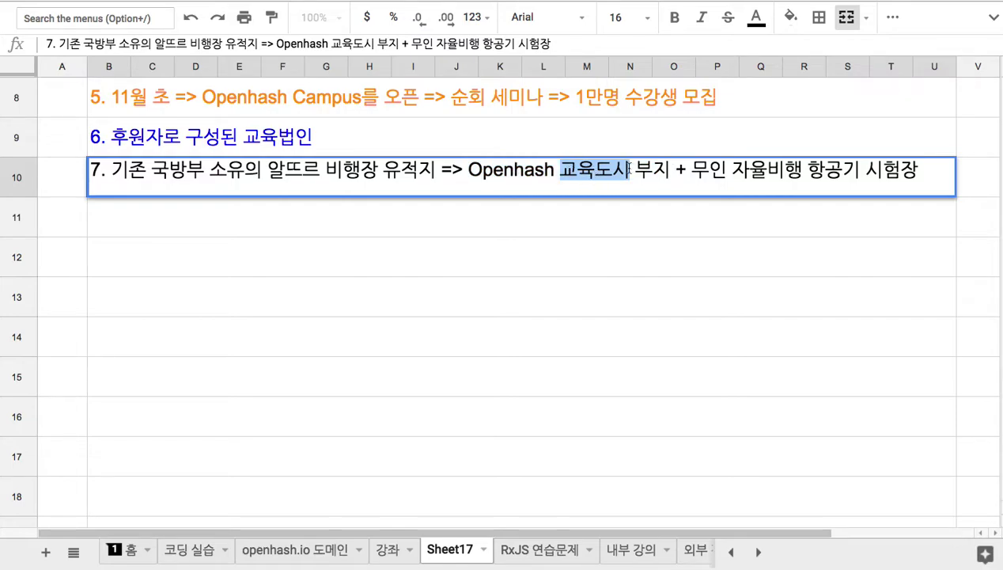
- Enter agenda item 8 in row 11 as "8. 교육도시를 준 공영"
{"action": "left_click", "coordinate": [601, 213]}
{"action": "type", "text": "7."}
{"action": "key", "text": "BackSpace"}
{"action": "key", "text": "BackSpace"}
{"action": "type", "text": "8. "}
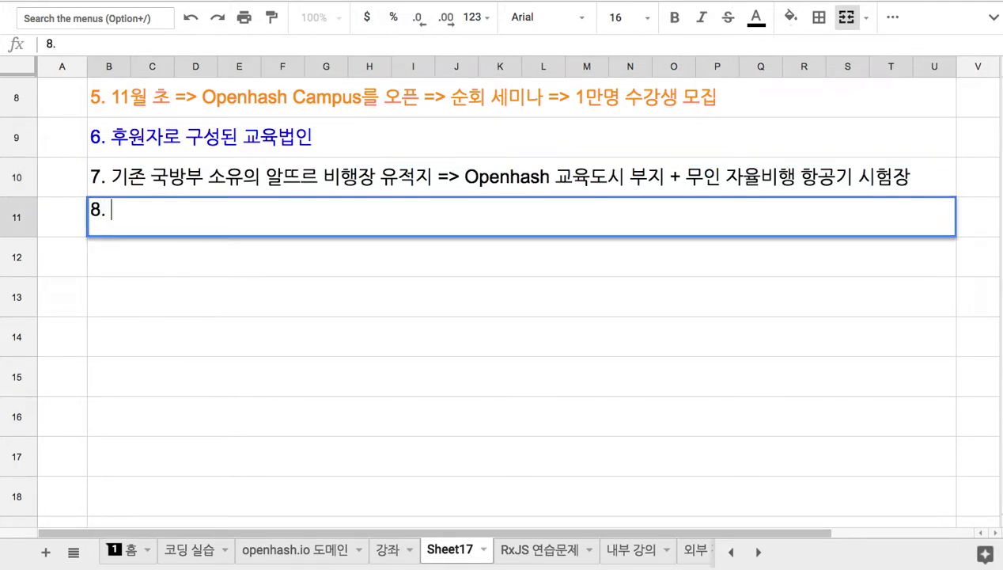
{"action": "type", "text": "교ㅇ육도시를 준"}
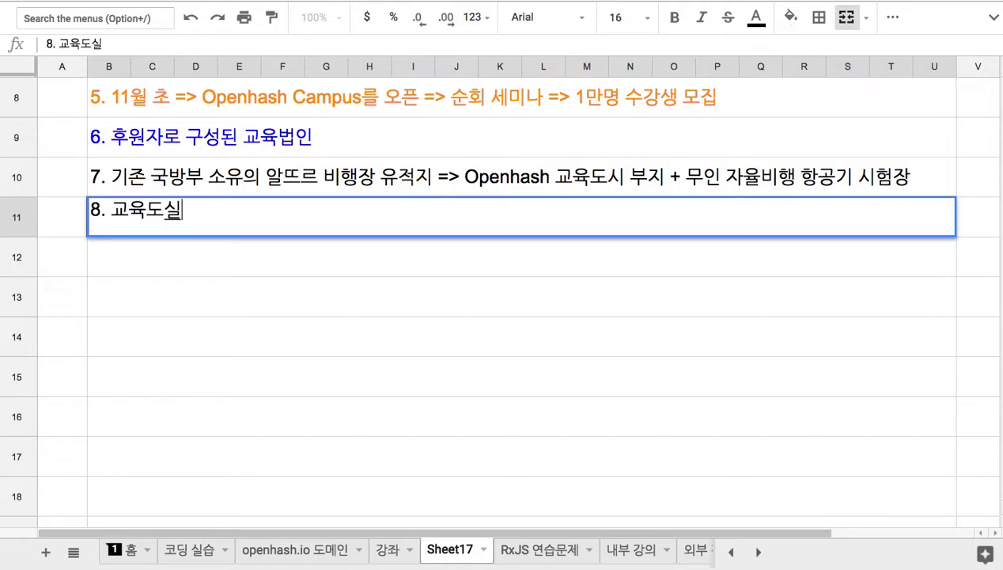
{"action": "type", "text": " 공영"}
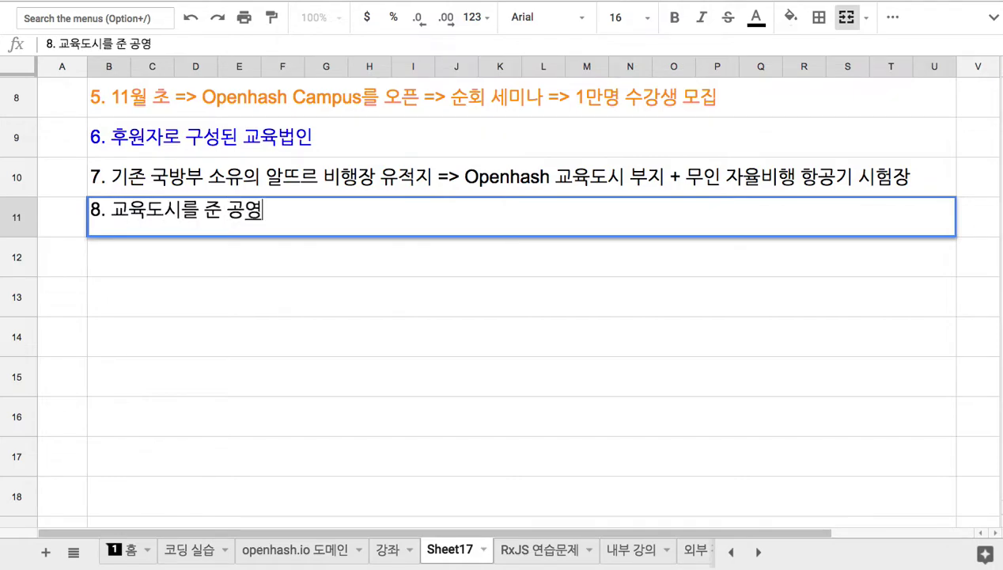
- Try rewording the ending of agenda item 8 as "준 공사"
{"action": "left_click_drag", "start_coordinate": [203, 209], "coordinate": [227, 209]}
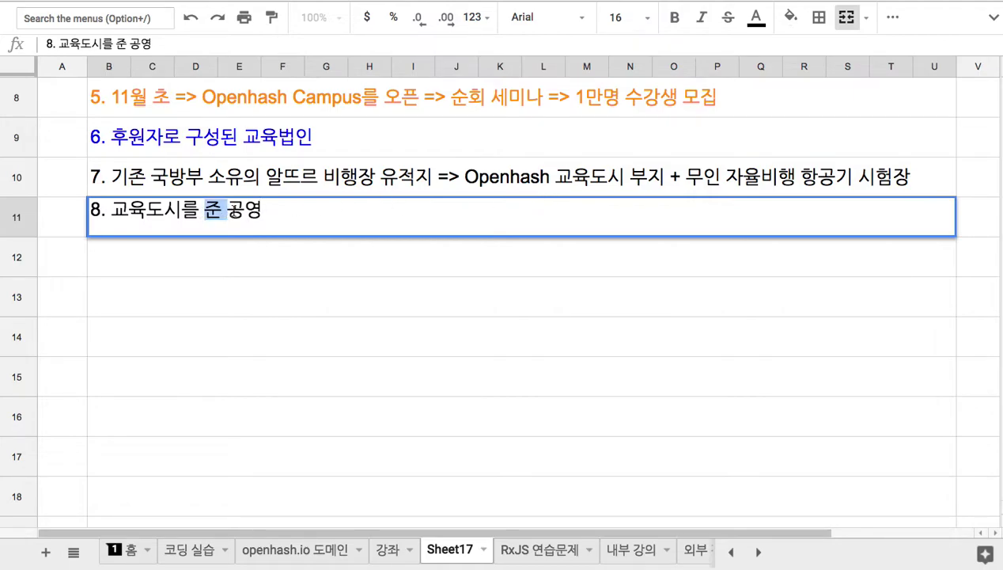
{"action": "type", "text": "준"}
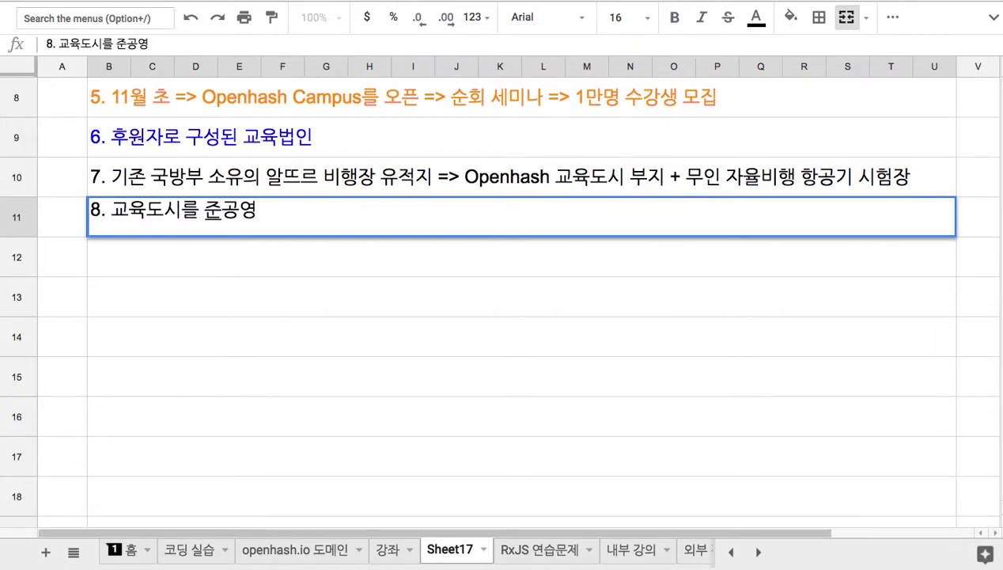
{"action": "key", "text": "BackSpace"}
{"action": "type", "text": "사"}
{"action": "key", "text": "Left"}
{"action": "key", "text": "Left"}
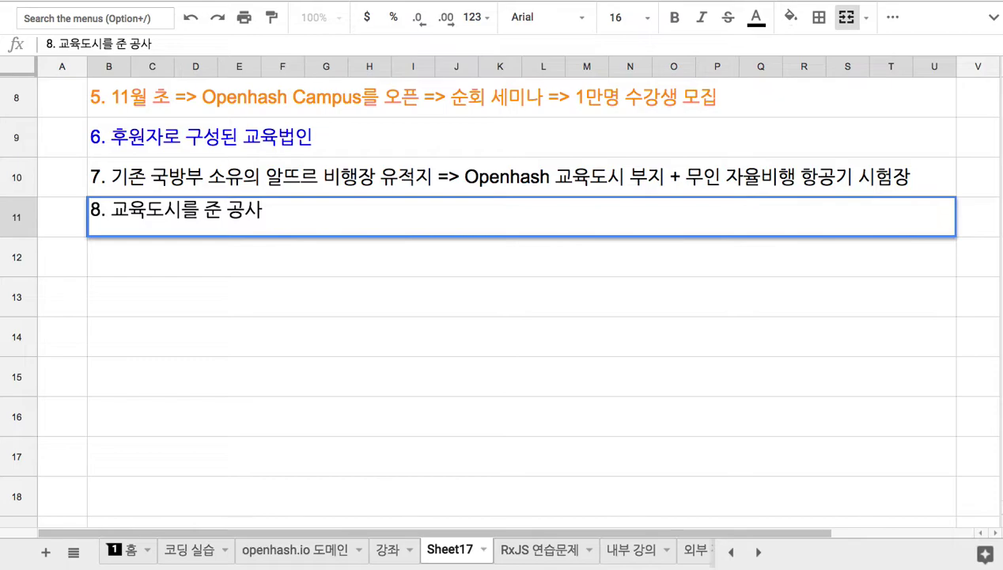
- Replace "준 공사" at the end of agenda item 8 with "공익 법인"
{"action": "left_click", "coordinate": [262, 209]}
{"action": "key", "text": "BackSpace"}
{"action": "key", "text": "BackSpace"}
{"action": "key", "text": "BackSpace"}
{"action": "type", "text": "공의"}
{"action": "type", "text": " 법인"}
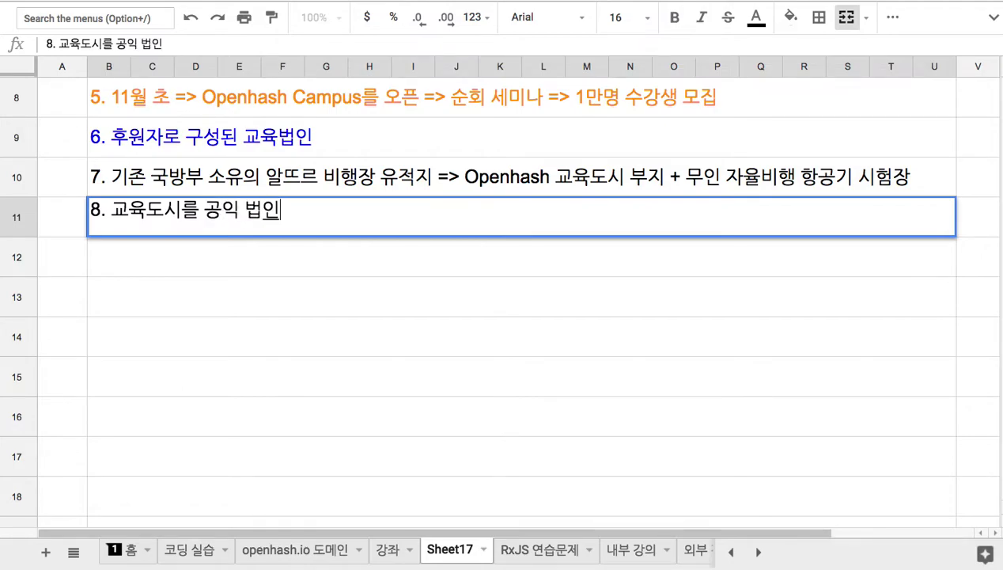
{"action": "double_click", "coordinate": [180, 174]}
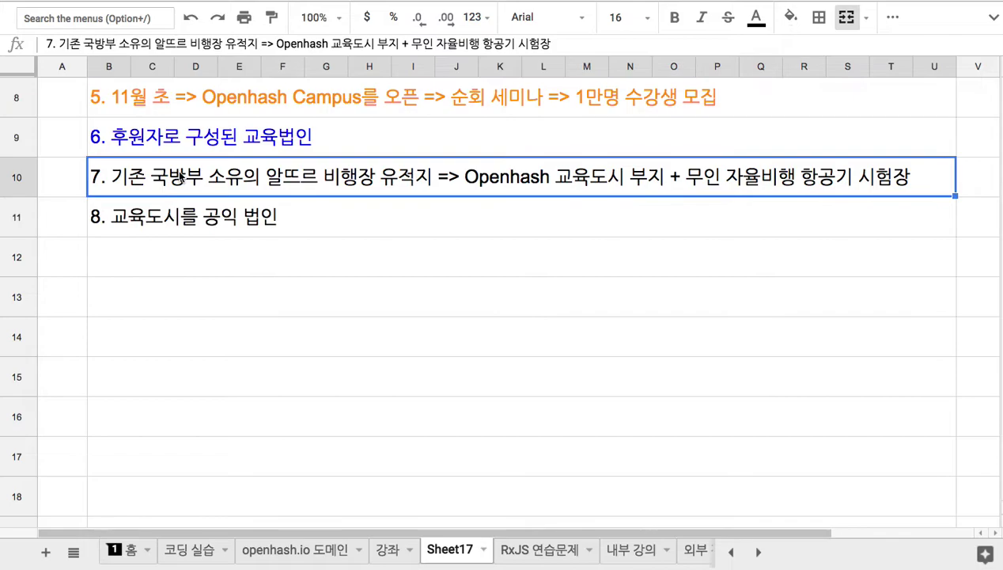
{"action": "left_click", "coordinate": [204, 170]}
{"action": "left_click_drag", "start_coordinate": [205, 170], "coordinate": [283, 170]}
{"action": "double_click", "coordinate": [236, 216]}
{"action": "left_click_drag", "start_coordinate": [183, 211], "coordinate": [284, 211]}
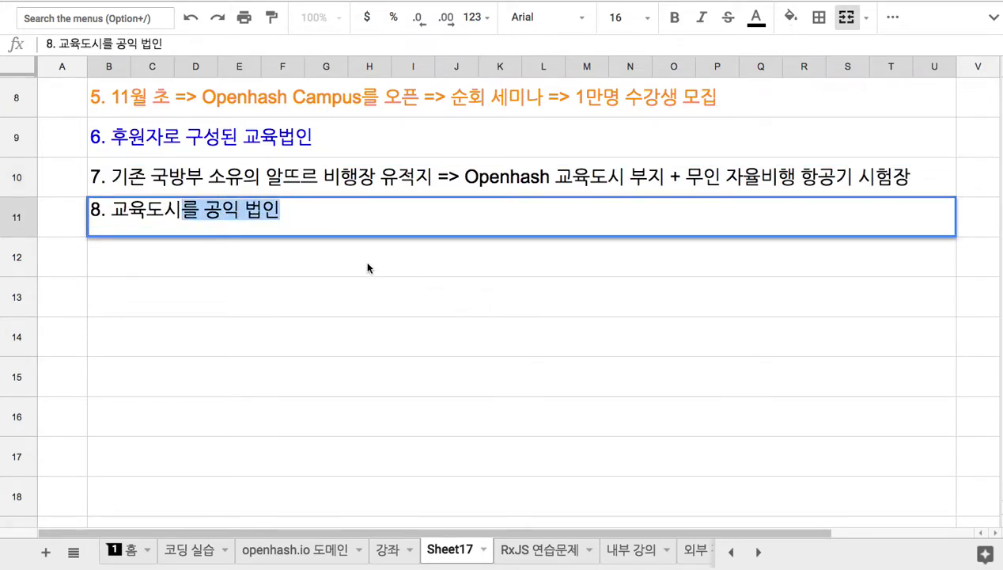
{"action": "left_click", "coordinate": [330, 221]}
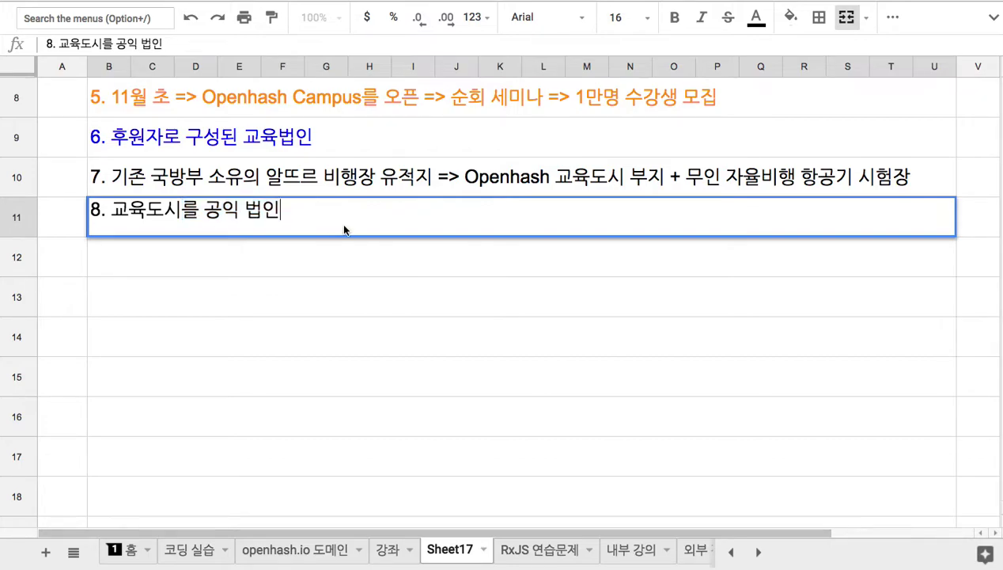
- Enter agenda item 9 in row 12 as "9. 교육도시 건설 비용의 자본 조달? 모범 답안."
{"action": "type", "text": "9"}
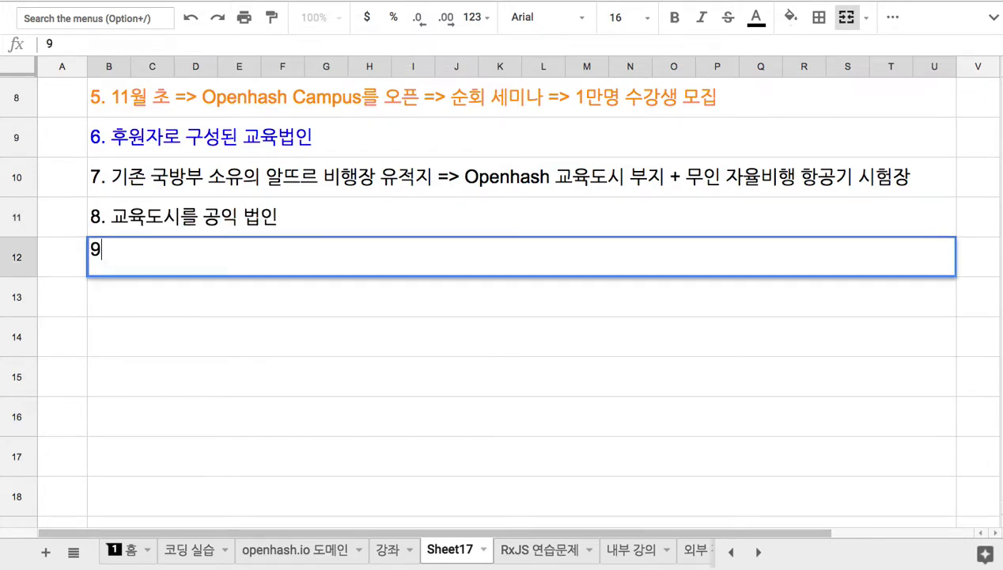
{"action": "type", "text": ". 교육"}
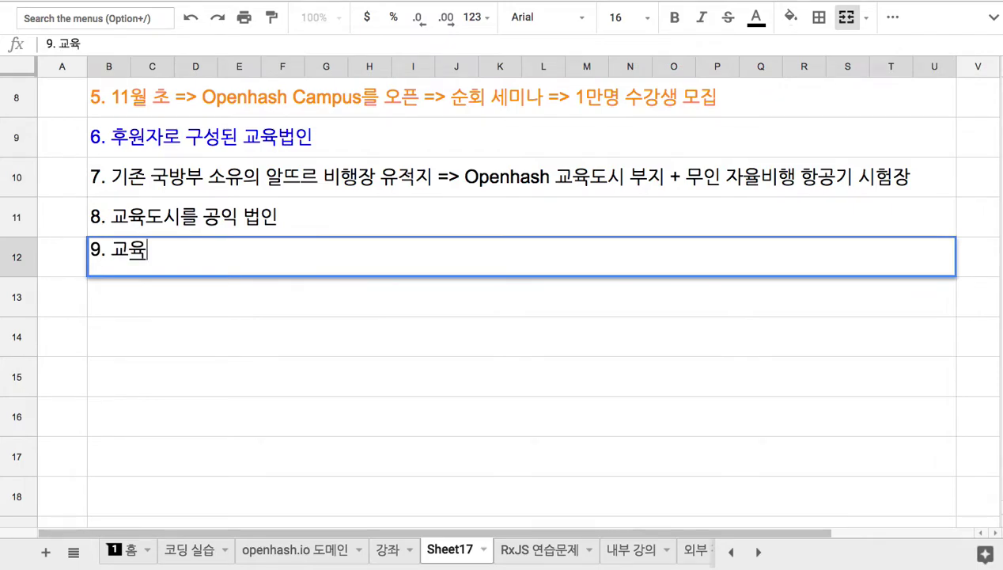
{"action": "type", "text": "도시 "}
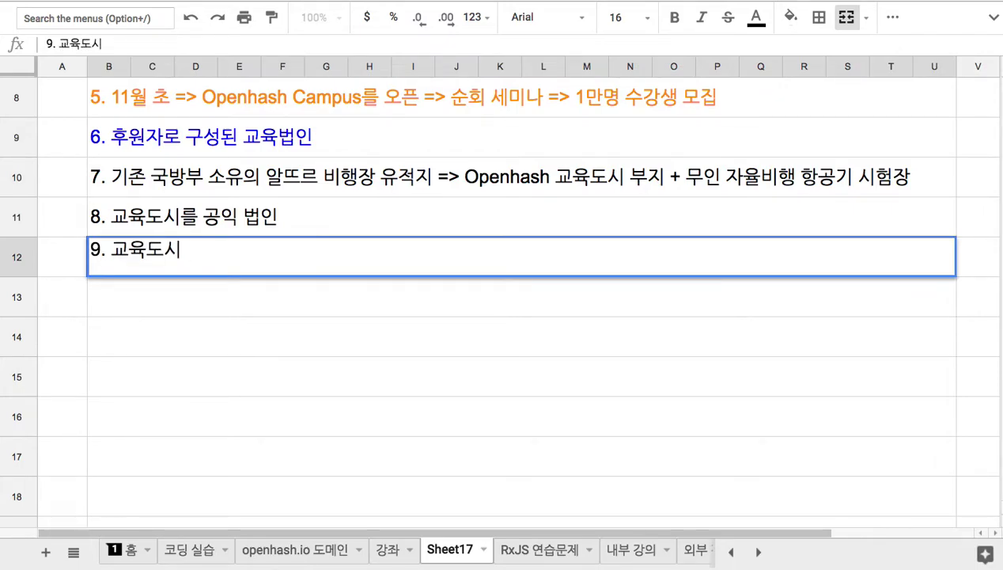
{"action": "type", "text": "건설 비"}
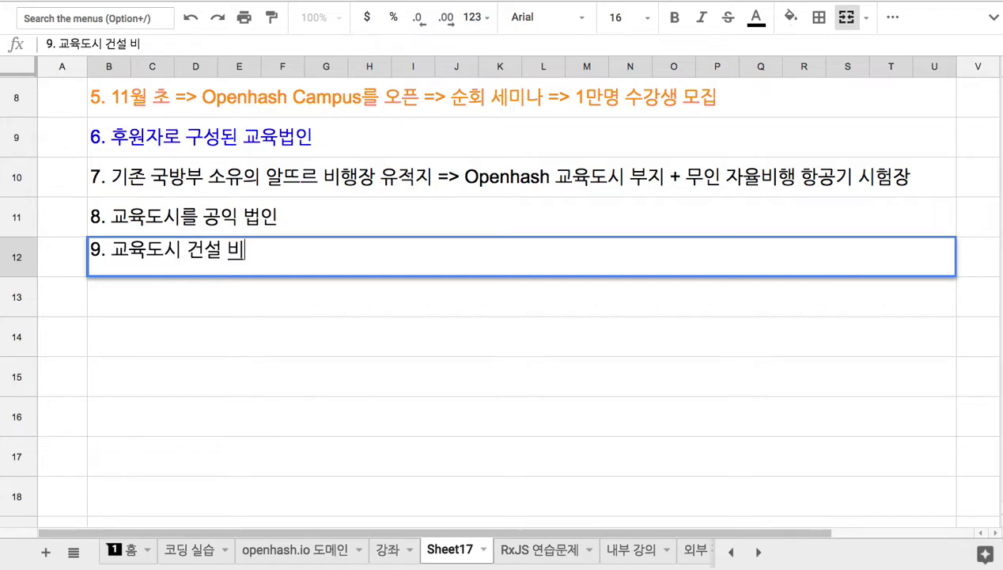
{"action": "type", "text": "용의 자본"}
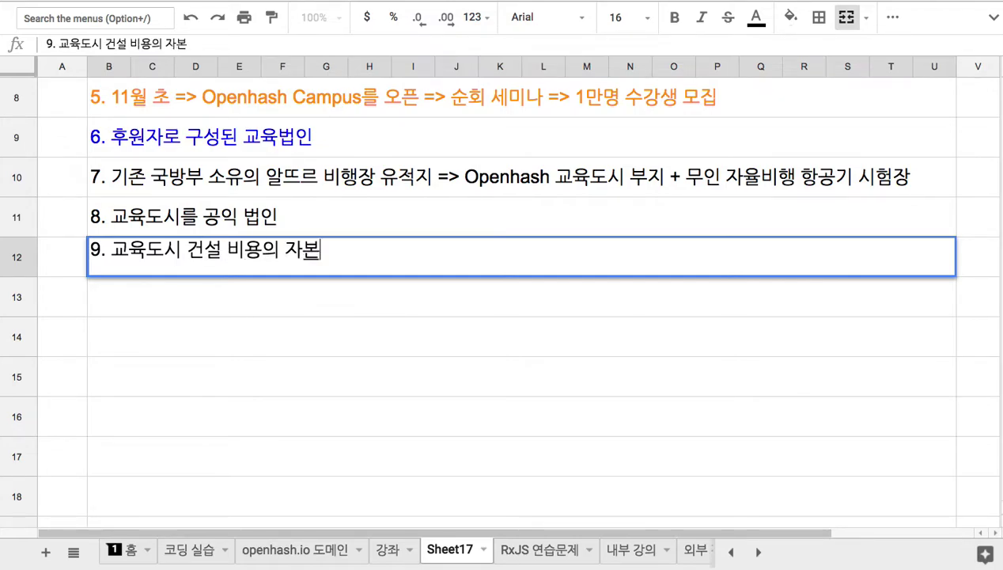
{"action": "type", "text": " 조달? 답안"}
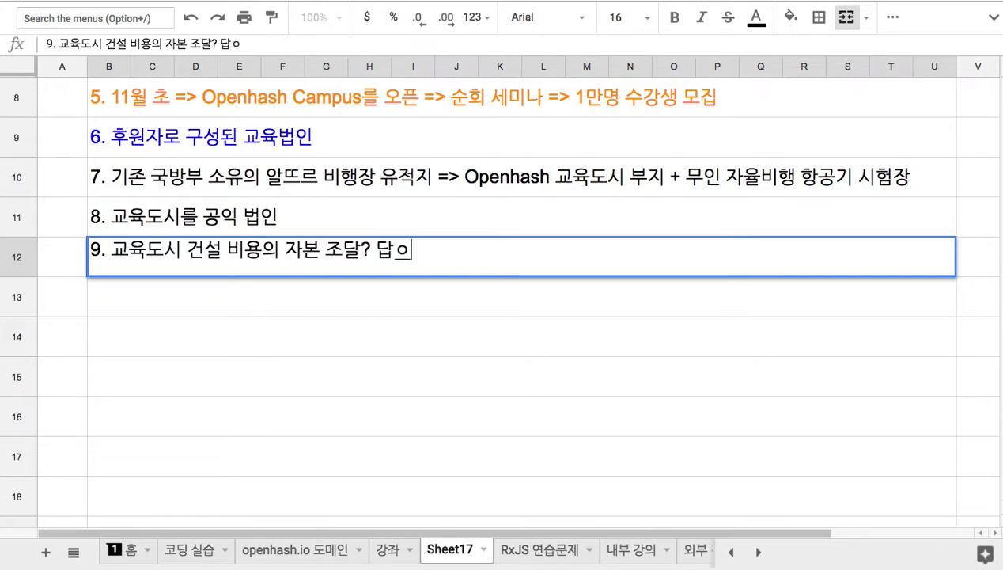
{"action": "left_click", "coordinate": [378, 251]}
{"action": "type", "text": "모범 답안."}
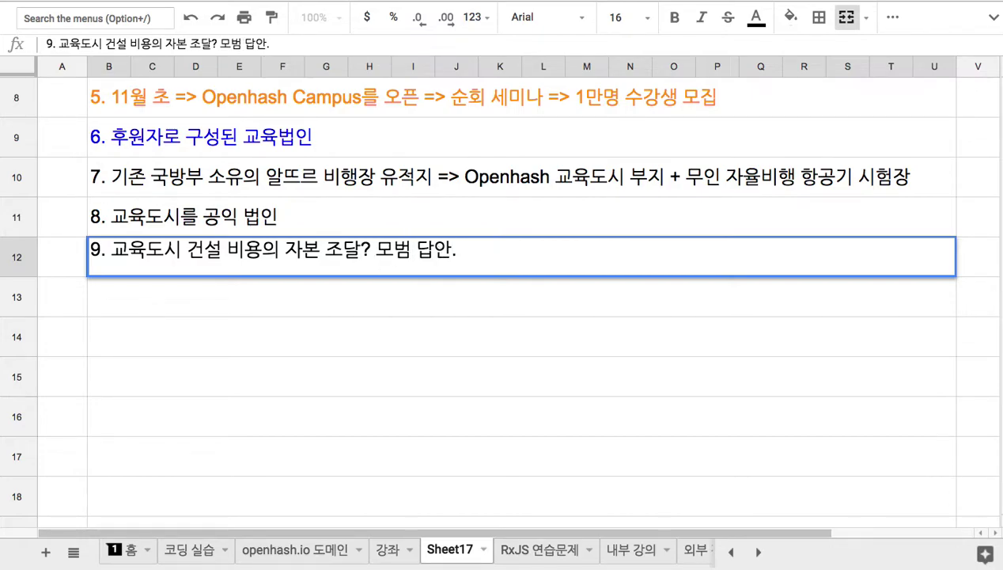
- Append "팀 주피터 운영위원회 모임" to the end of agenda item 9
{"action": "type", "text": "팀주피터"}
{"action": "type", "text": " 운여"}
{"action": "type", "text": "ㅇ모"}
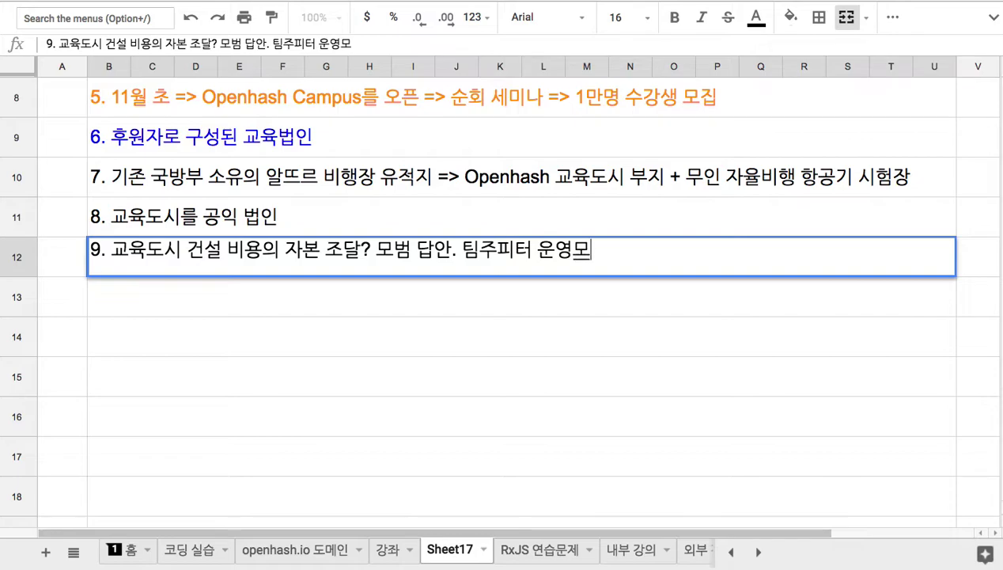
{"action": "key", "text": "BackSpace"}
{"action": "key", "text": "BackSpace"}
{"action": "type", "text": "위원회 모임"}
{"action": "left_click", "coordinate": [480, 249]}
{"action": "left_click_drag", "start_coordinate": [543, 250], "coordinate": [637, 250]}
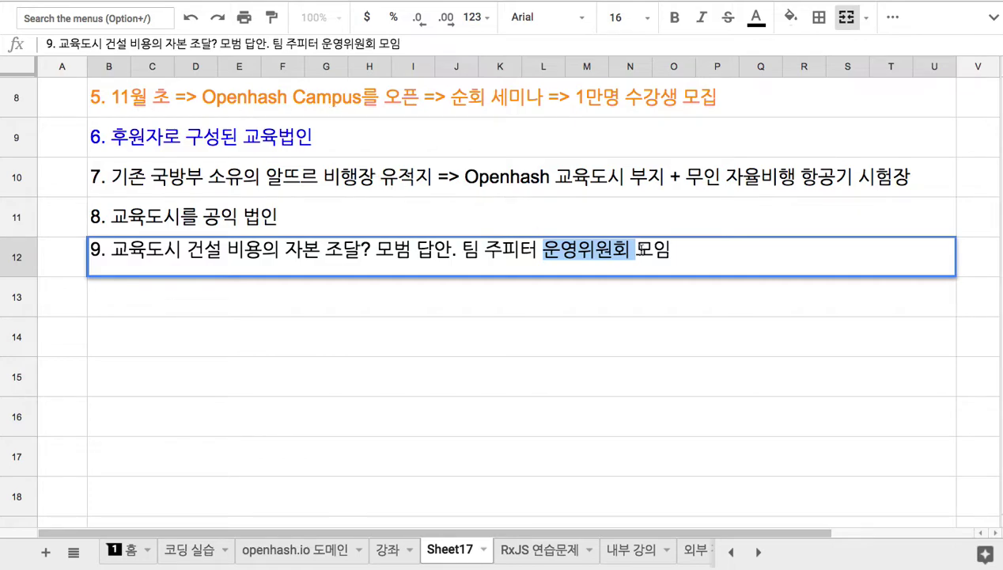
{"action": "left_click", "coordinate": [637, 250]}
{"action": "left_click_drag", "start_coordinate": [376, 251], "coordinate": [463, 251]}
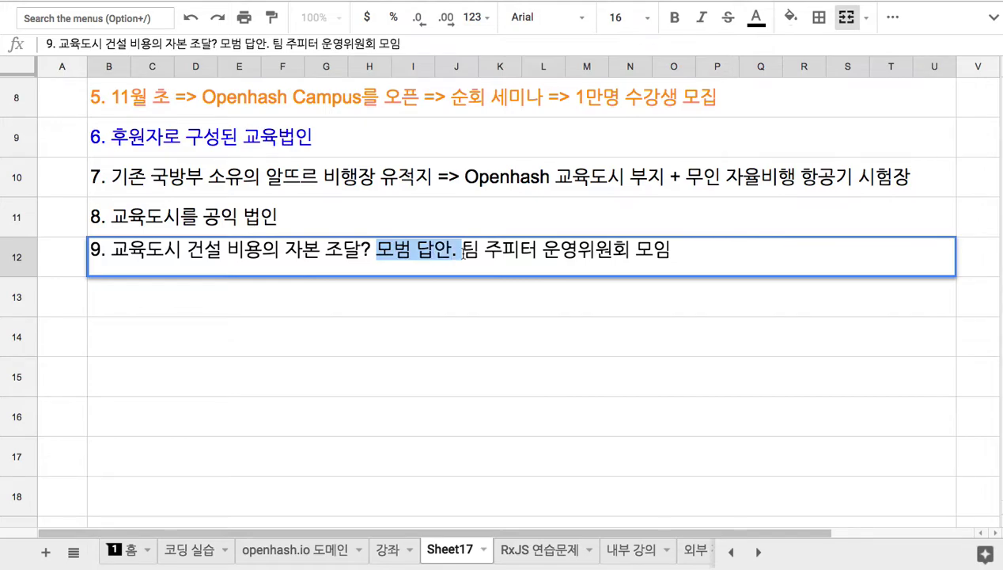
- Enter agenda item 10 in row 13 as "10. 교육도시의 성공사례"
{"action": "left_click", "coordinate": [478, 295]}
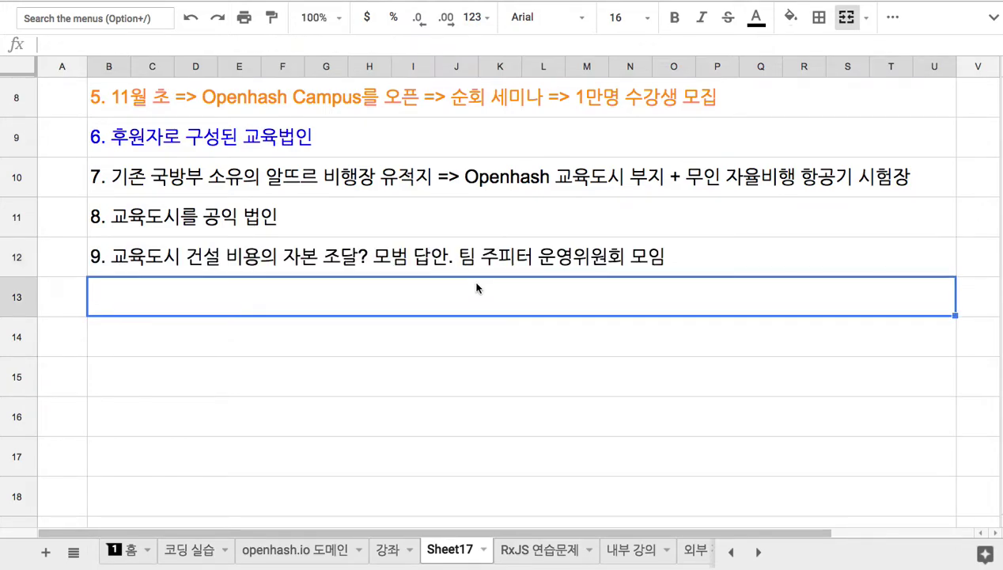
{"action": "type", "text": "10"}
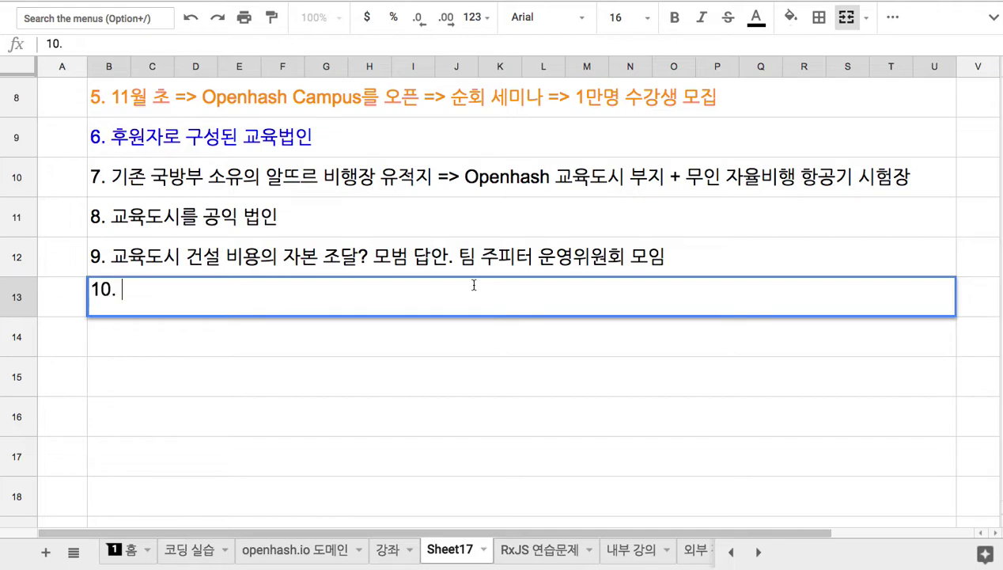
{"action": "type", "text": ". 성ㄱ"}
{"action": "key", "text": "BackSpace"}
{"action": "key", "text": "BackSpace"}
{"action": "type", "text": "교유ㄱ도시의 성공"}
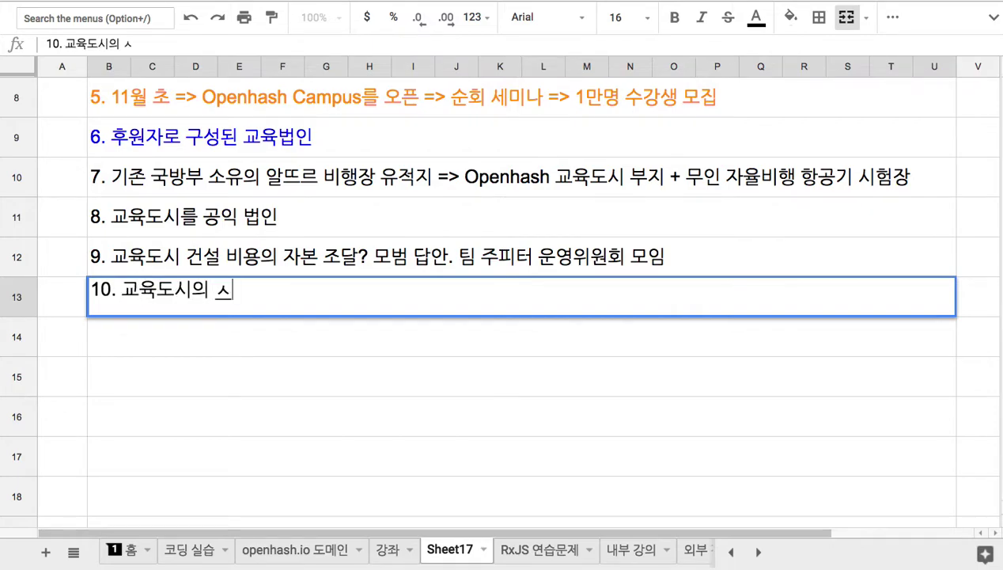
{"action": "type", "text": "사례 "}
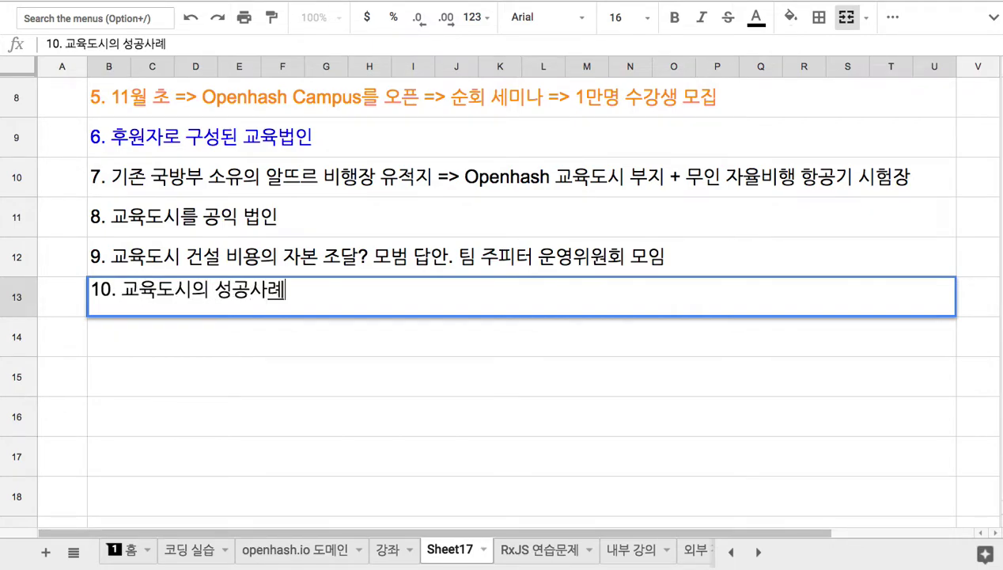
- Append "=> 영어교육도시" to the end of agenda item 10
{"action": "type", "text": "=>"}
{"action": "type", "text": " 여얼"}
{"action": "key", "text": "BackSpace"}
{"action": "key", "text": "BackSpace"}
{"action": "type", "text": "어교육돗"}
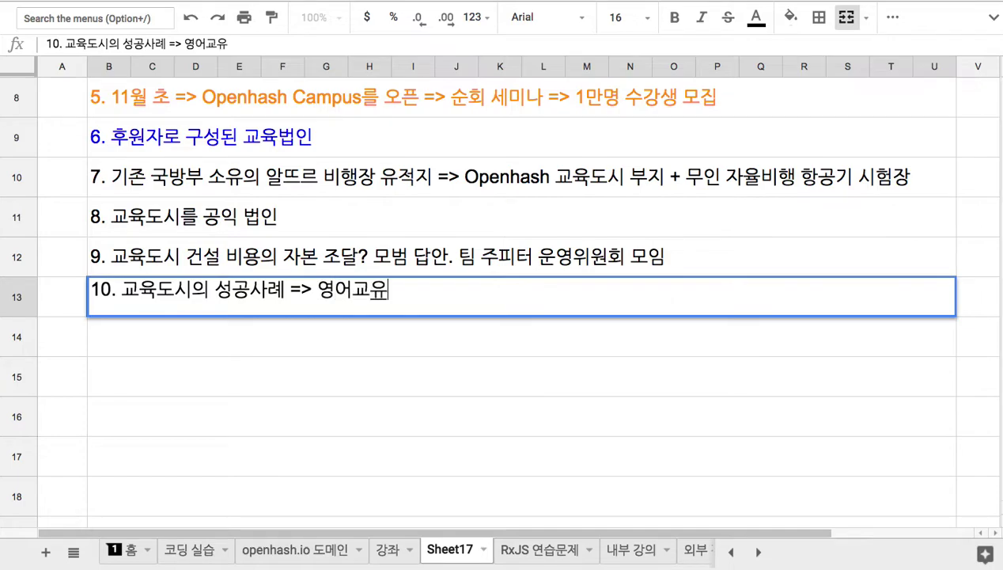
{"action": "type", "text": "시"}
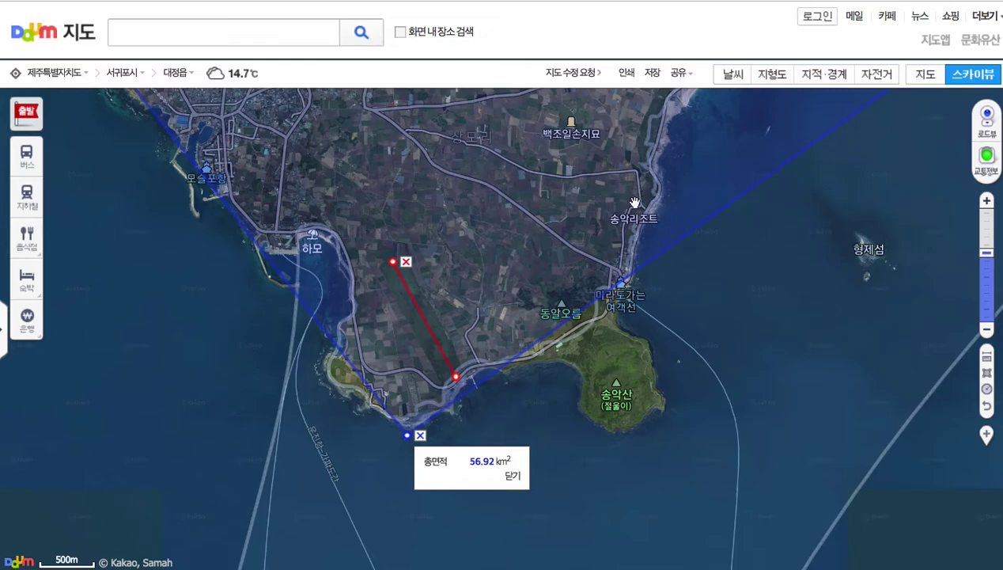
- Switch to the Daum satellite map and locate the 제주영어교육도시 district just northwest of the outlined area
{"action": "left_click_drag", "start_coordinate": [623, 215], "coordinate": [639, 320]}
{"action": "scroll", "coordinate": [663, 292], "scroll_direction": "up", "scroll_amount": 3}
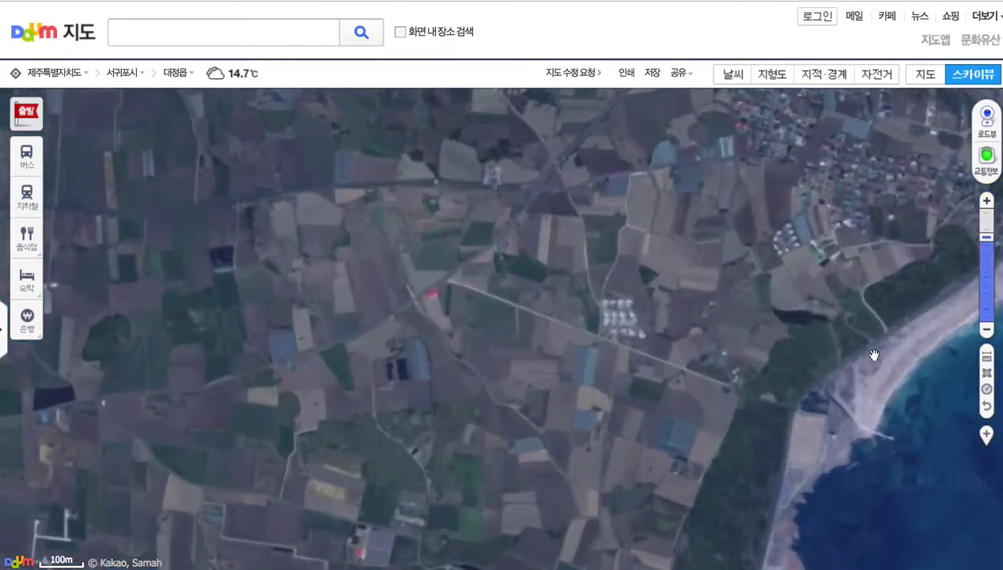
{"action": "left_click", "coordinate": [986, 331]}
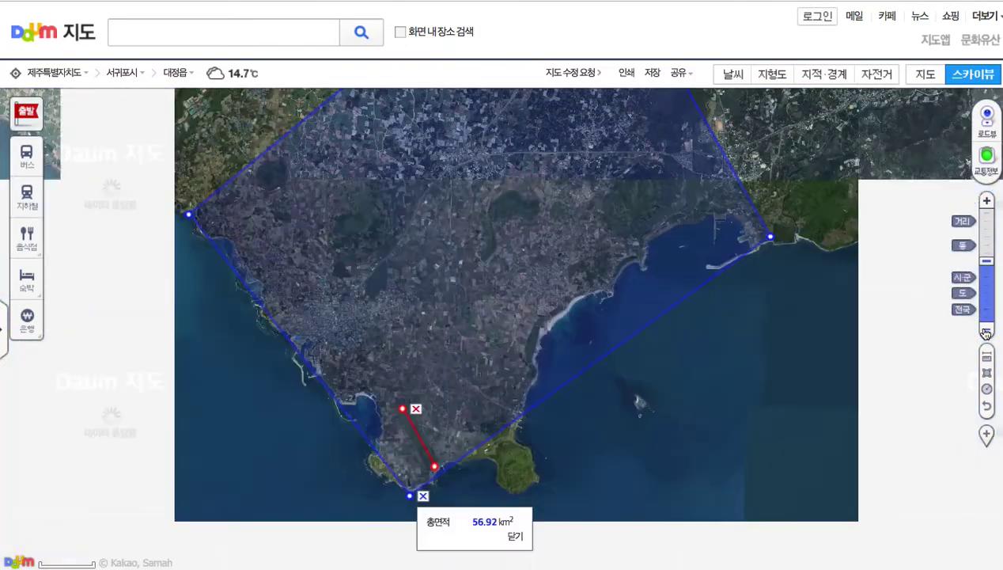
{"action": "left_click", "coordinate": [987, 331]}
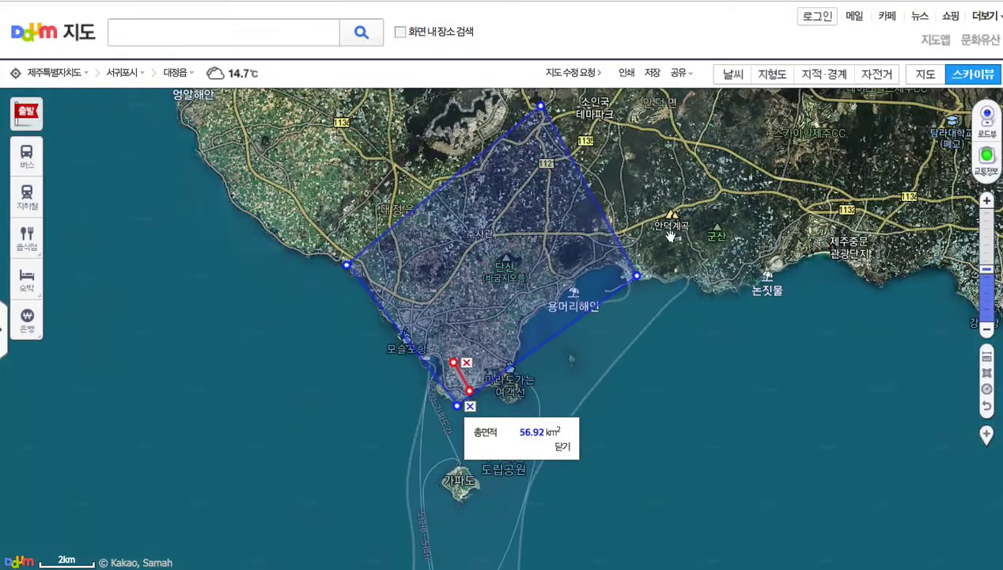
{"action": "left_click_drag", "start_coordinate": [626, 218], "coordinate": [643, 299]}
{"action": "scroll", "coordinate": [486, 270], "scroll_direction": "up", "scroll_amount": 3}
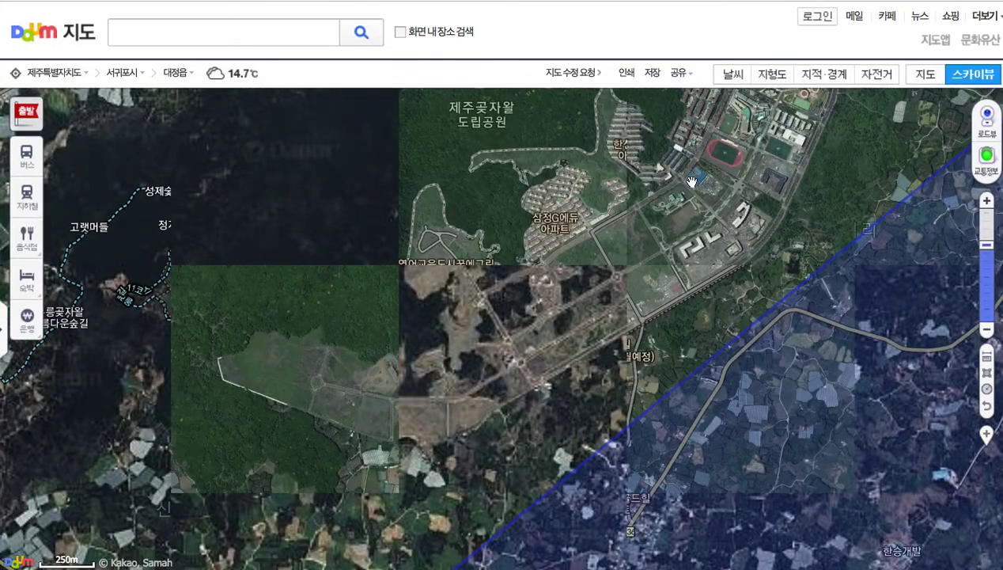
{"action": "left_click_drag", "start_coordinate": [692, 181], "coordinate": [597, 322]}
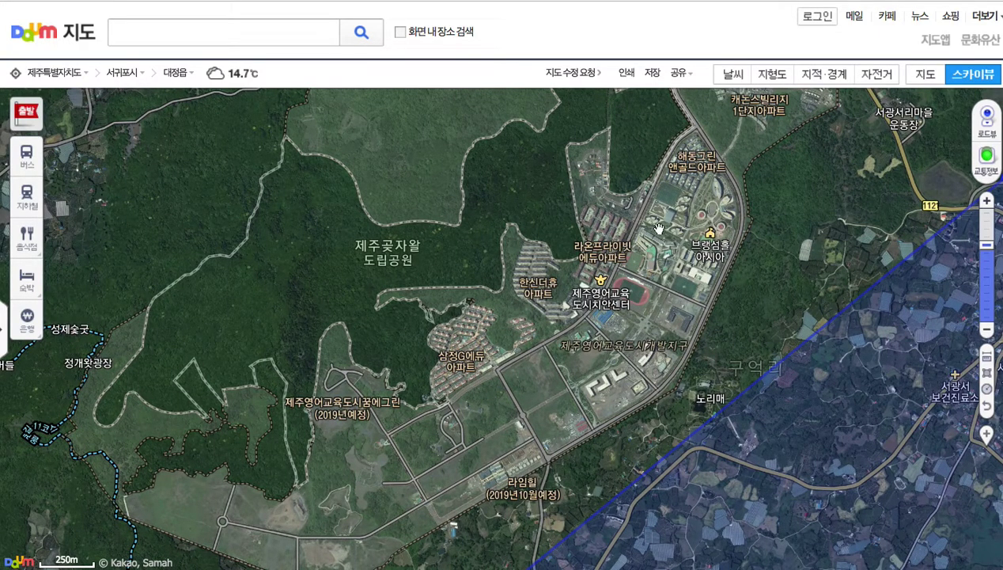
- Examine the international schools, apartment complexes and undeveloped southwestern plots of 제주영어교육도시 up close
{"action": "scroll", "coordinate": [657, 238], "scroll_direction": "up", "scroll_amount": 1}
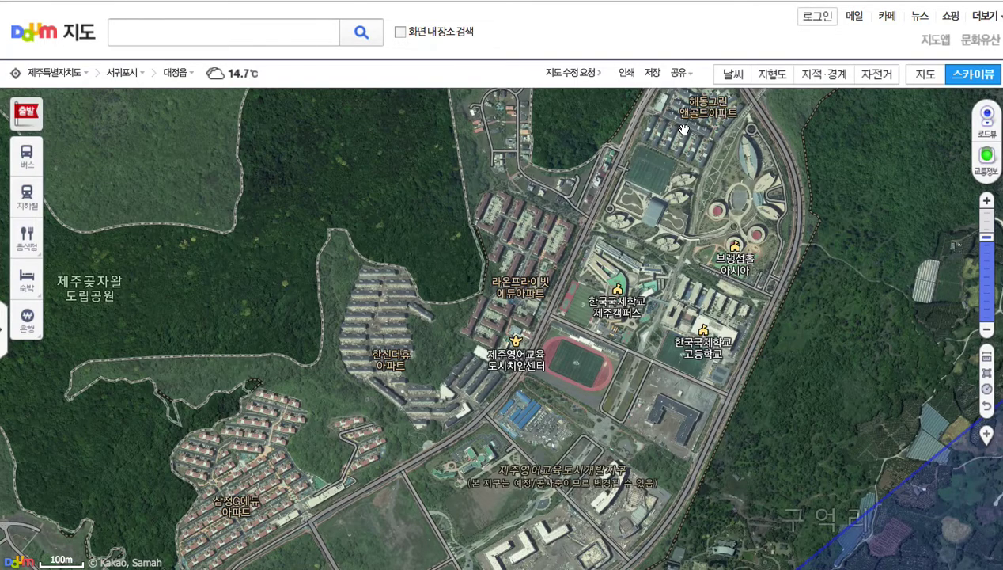
{"action": "left_click_drag", "start_coordinate": [684, 131], "coordinate": [667, 160]}
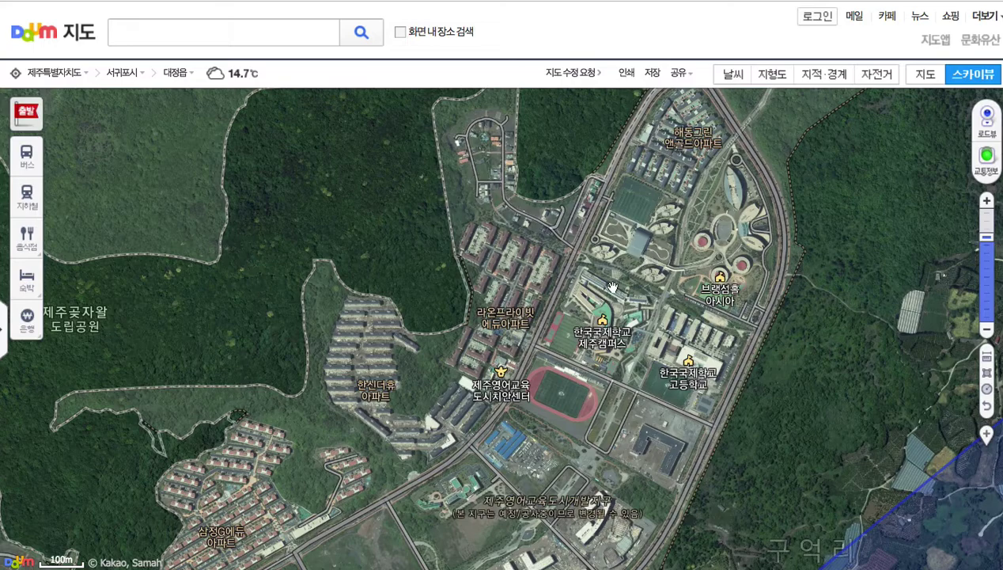
{"action": "left_click_drag", "start_coordinate": [381, 402], "coordinate": [417, 359]}
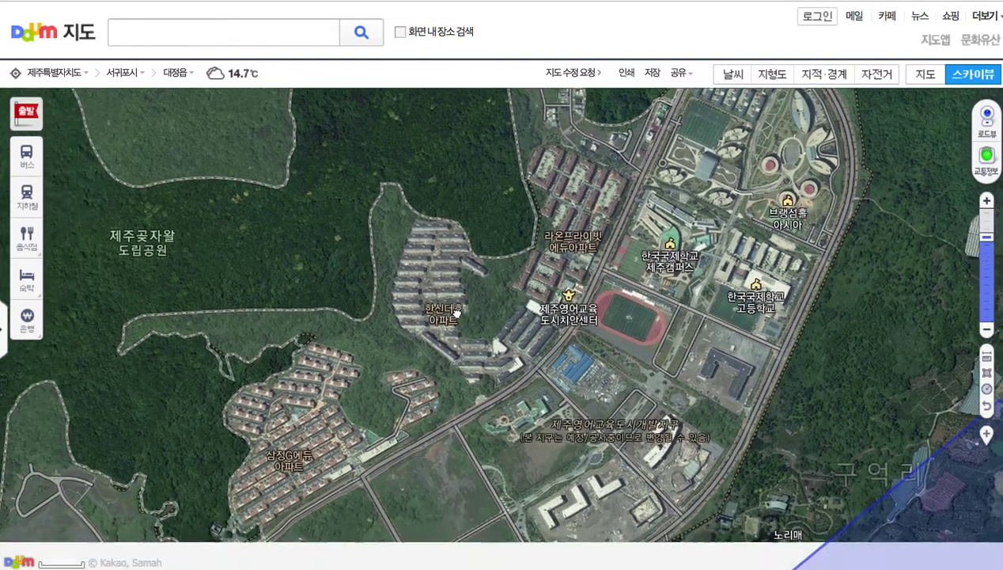
{"action": "left_click_drag", "start_coordinate": [333, 428], "coordinate": [471, 318]}
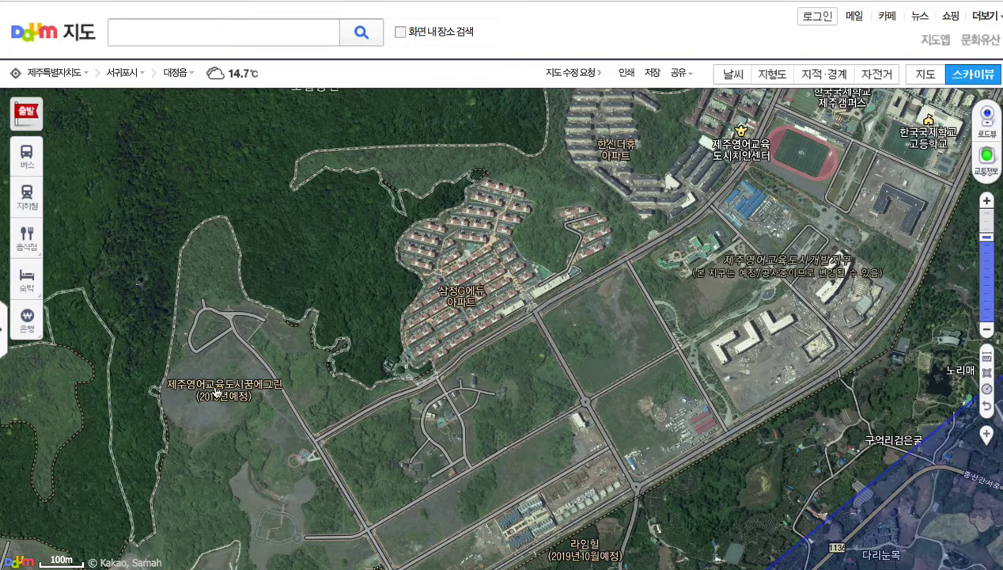
- Examine the entire 제주영어교육도시 district and its surroundings, next to the outlined area, on the satellite map
{"action": "left_click_drag", "start_coordinate": [250, 399], "coordinate": [236, 341]}
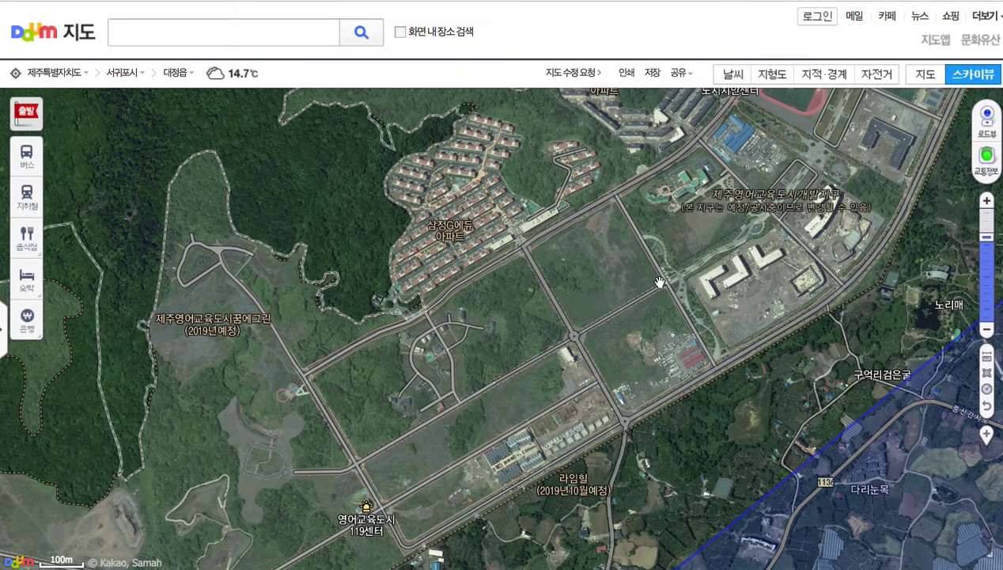
{"action": "left_click", "coordinate": [987, 333]}
{"action": "left_click", "coordinate": [987, 333]}
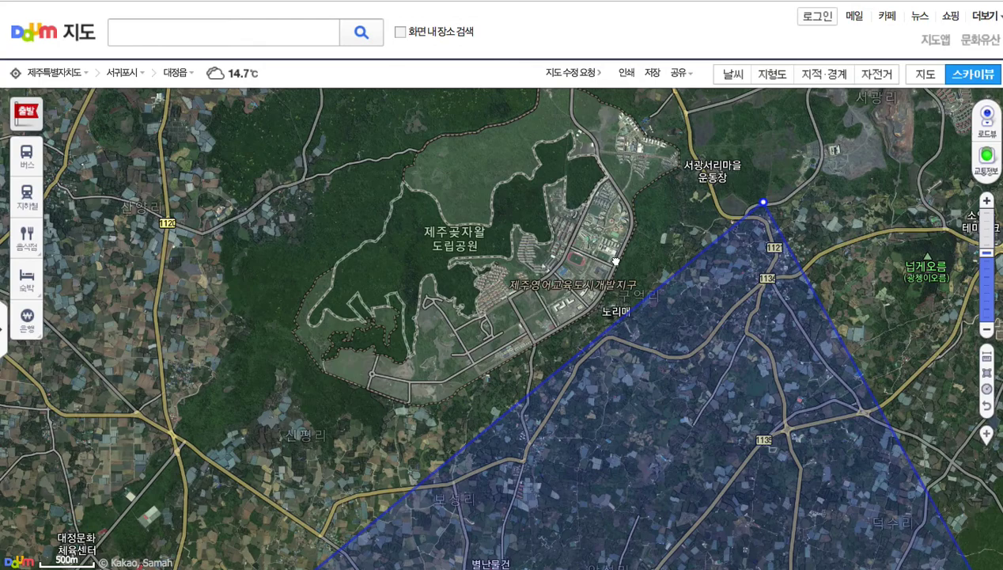
{"action": "left_click_drag", "start_coordinate": [616, 261], "coordinate": [607, 271]}
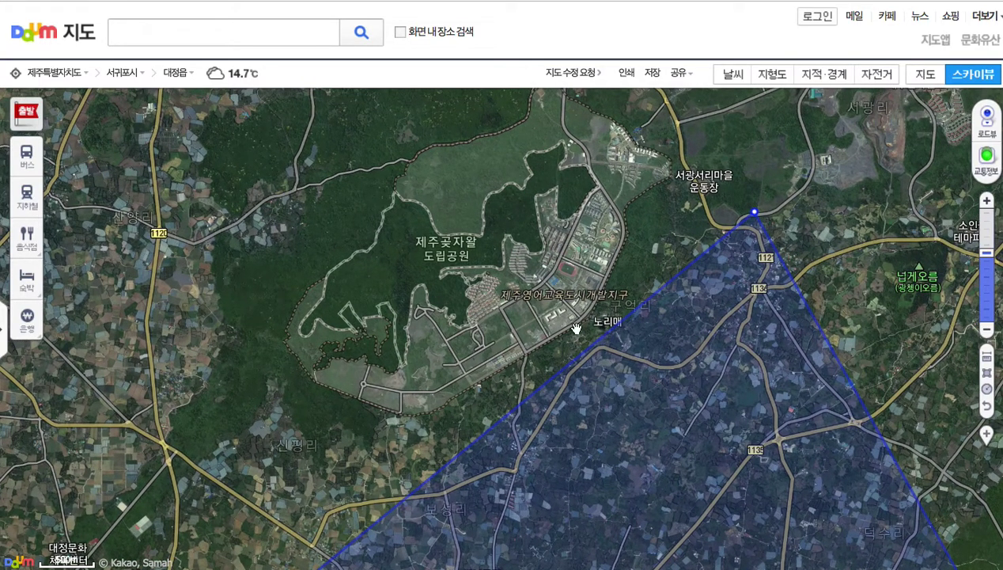
{"action": "scroll", "coordinate": [574, 329], "scroll_direction": "up", "scroll_amount": 1}
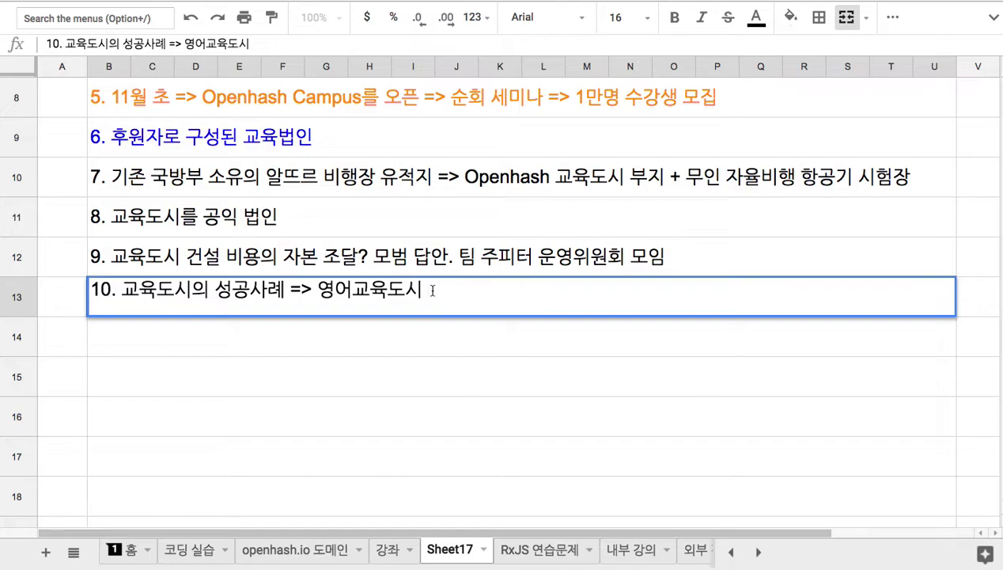
- Switch back to the Google Sheets agenda and insert "주거공간으로서" before "성공사례" in agenda item 10
{"action": "left_click_drag", "start_coordinate": [360, 290], "coordinate": [418, 292]}
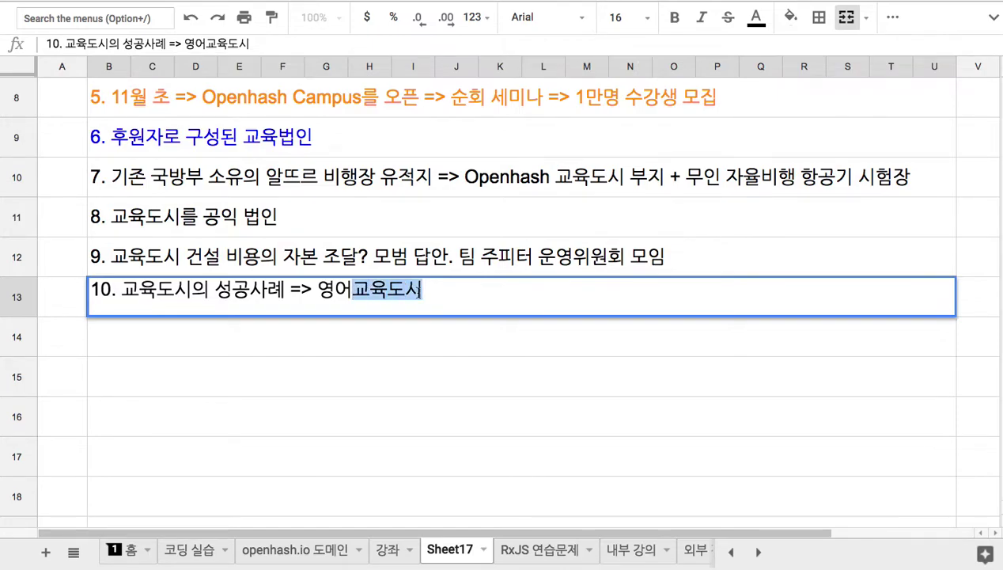
{"action": "left_click", "coordinate": [441, 290]}
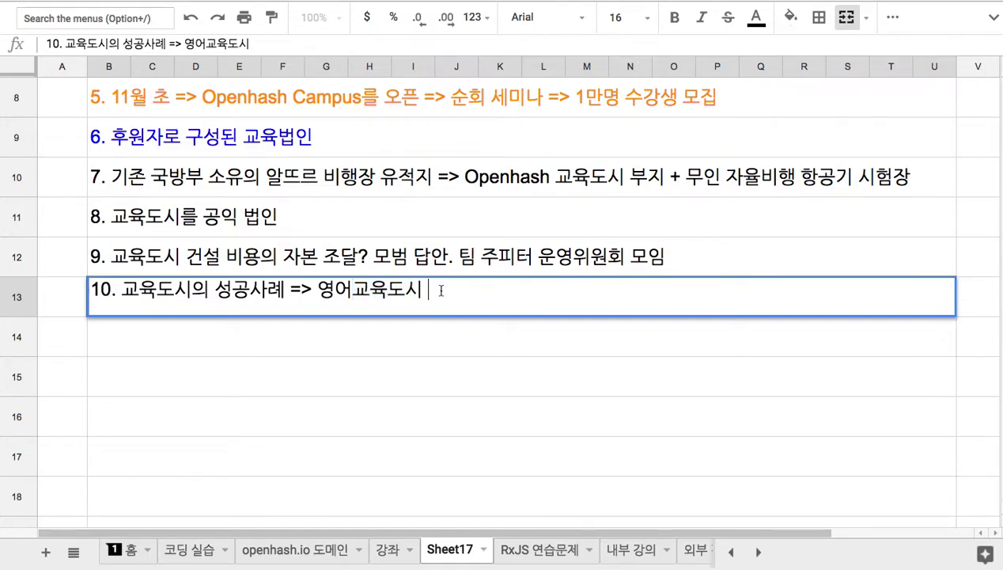
{"action": "type", "text": "주거공간ㅇ으로서"}
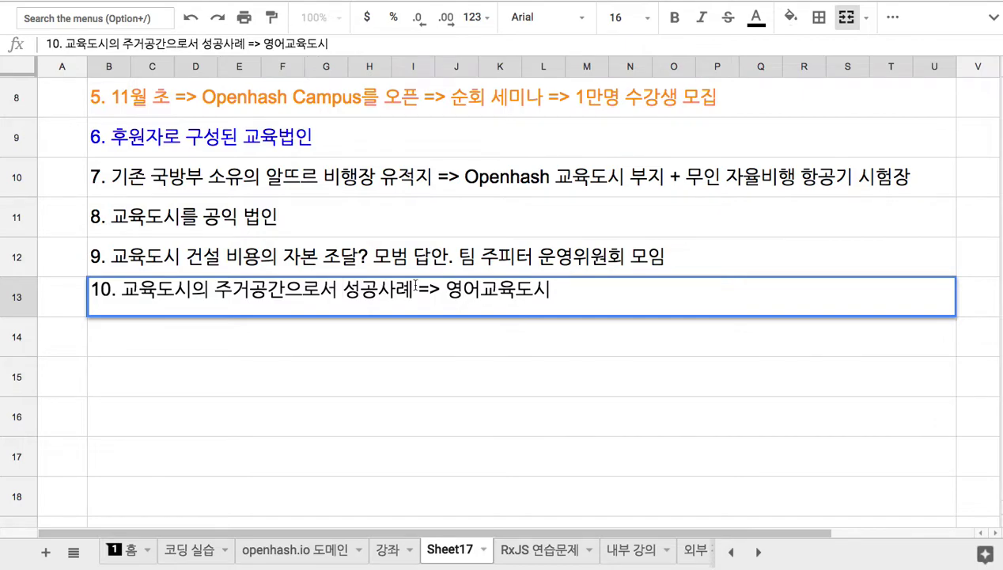
- Enter agenda item 11 in row 14 as "11. 제주도는 공공 소유의 부지가 굉장히 많다."
{"action": "left_click", "coordinate": [426, 331]}
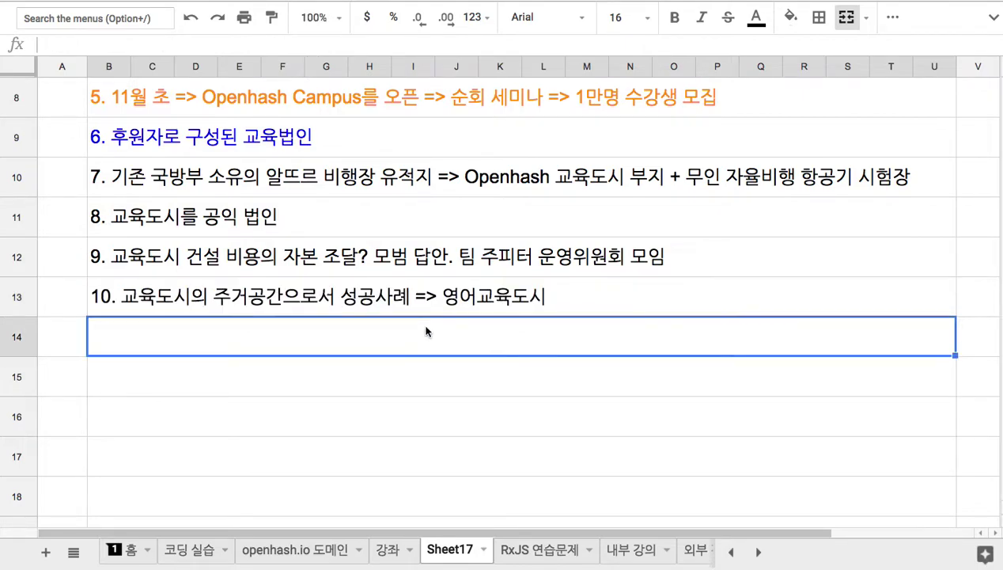
{"action": "type", "text": "11"}
{"action": "type", "text": ". 제주도"}
{"action": "type", "text": "는 공"}
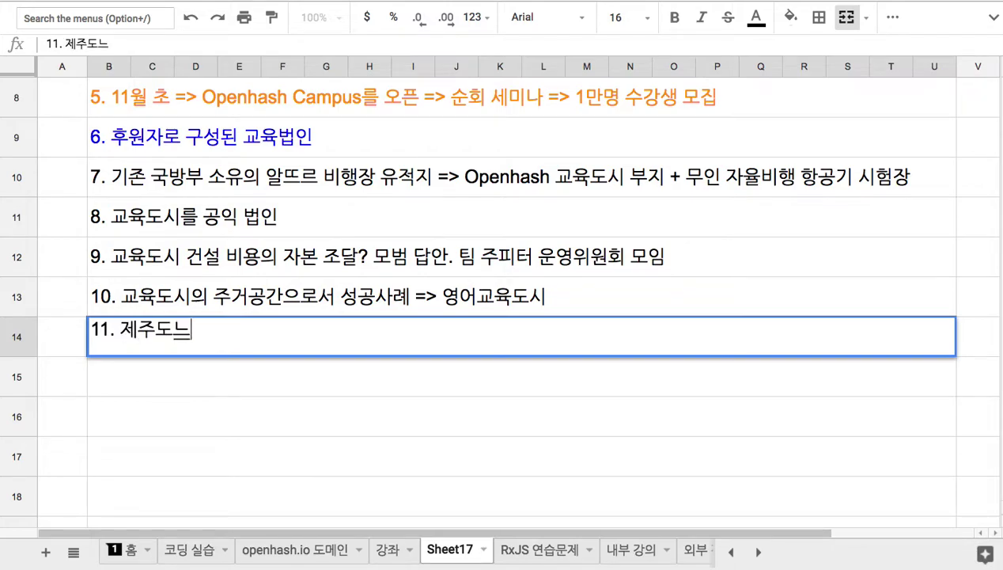
{"action": "type", "text": "공 소유의 부지 가 "}
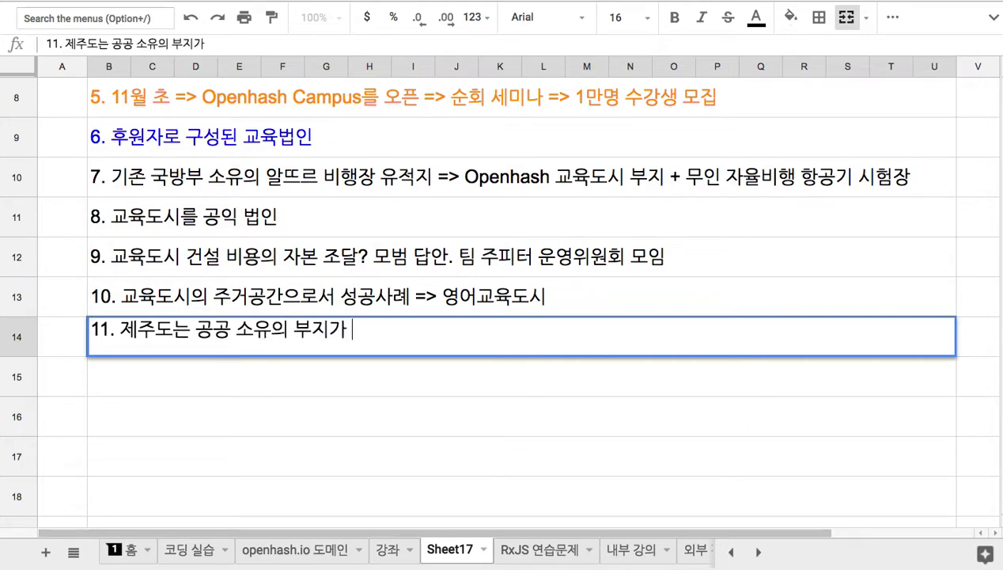
{"action": "type", "text": "굉장"}
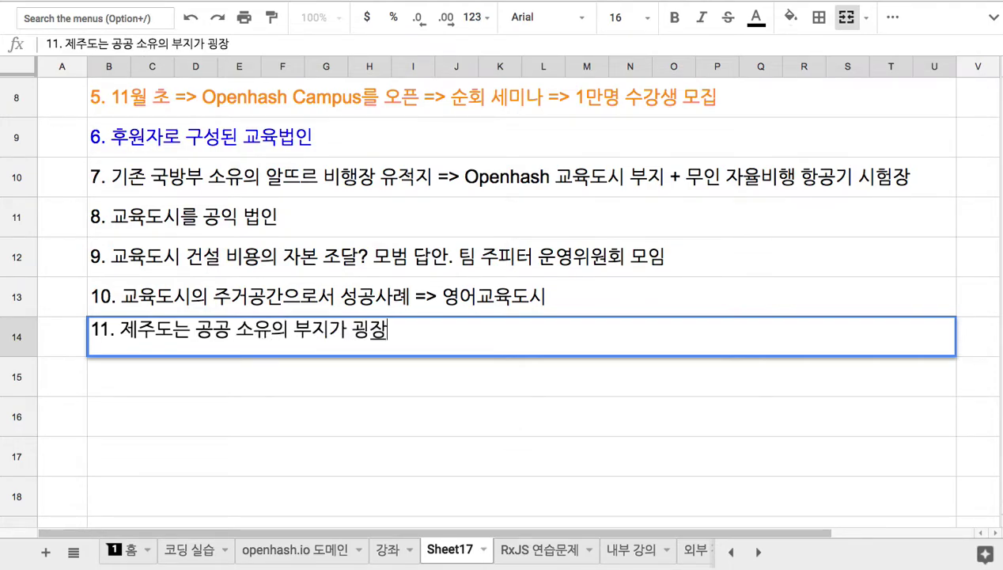
{"action": "type", "text": "히 많다."}
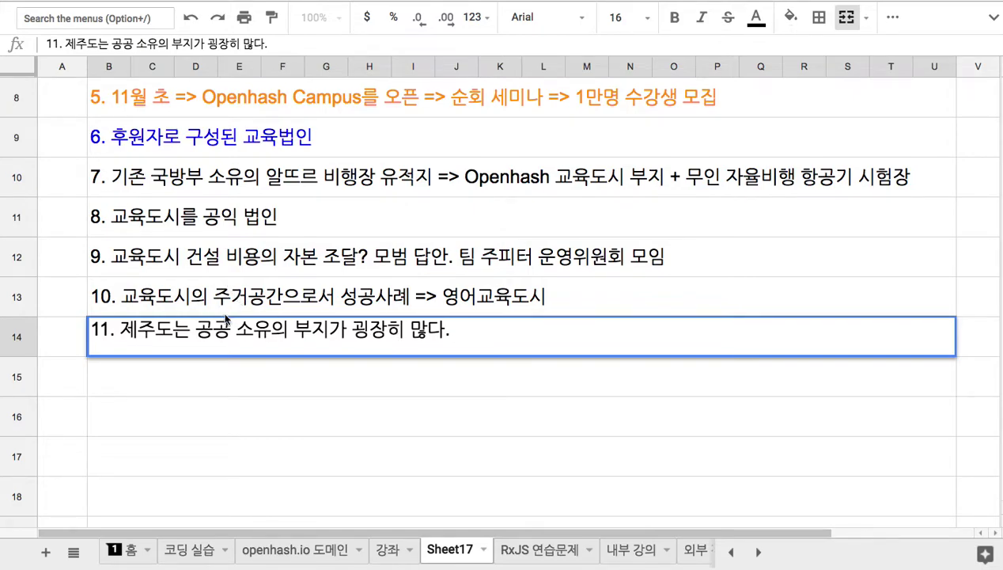
- Enter agenda item 12 in row 15 as "12. 부지 조달이 비교적 용이하다."
{"action": "left_click", "coordinate": [234, 378]}
{"action": "type", "text": "12"}
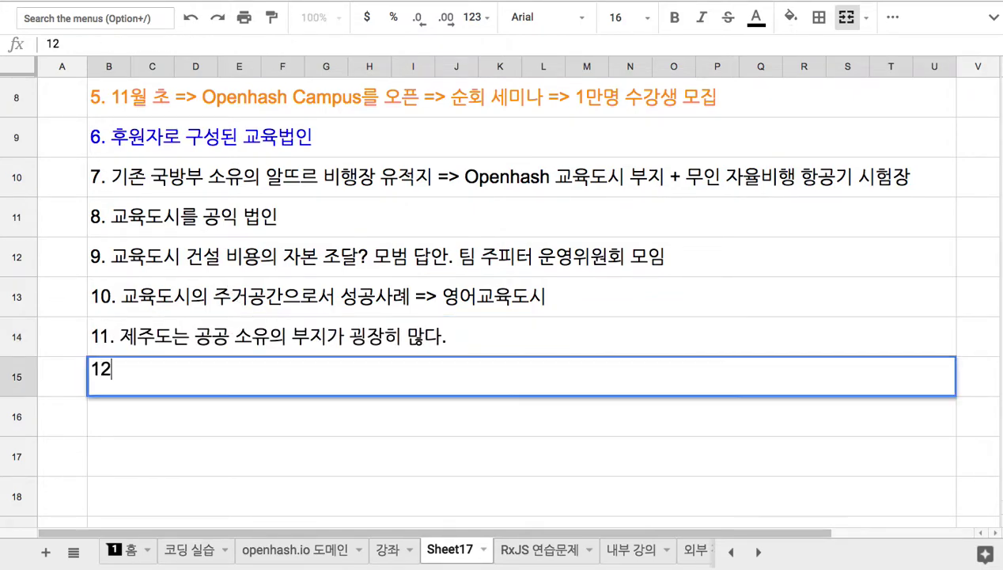
{"action": "type", "text": ". 부지 조달"}
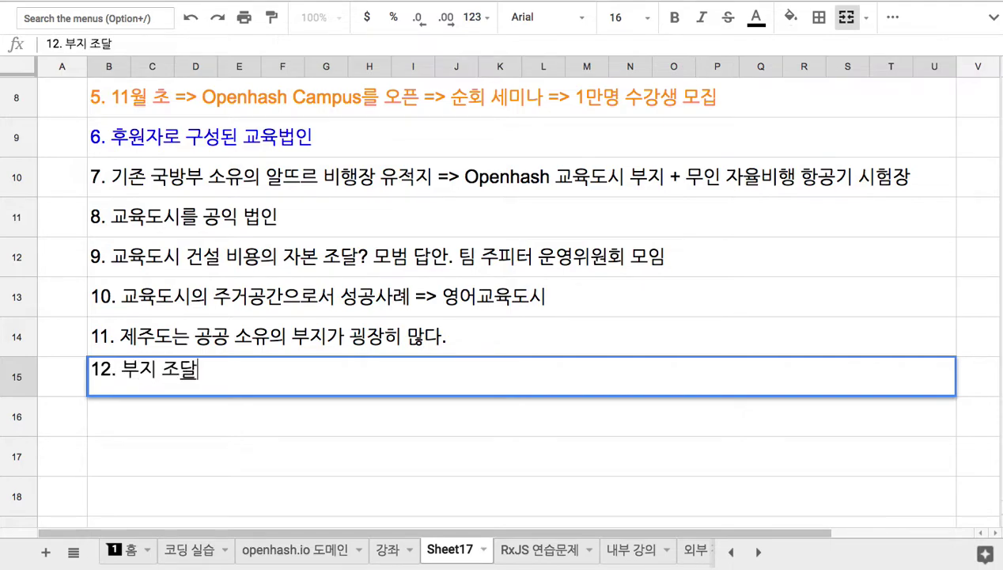
{"action": "type", "text": "이 비교적 용"}
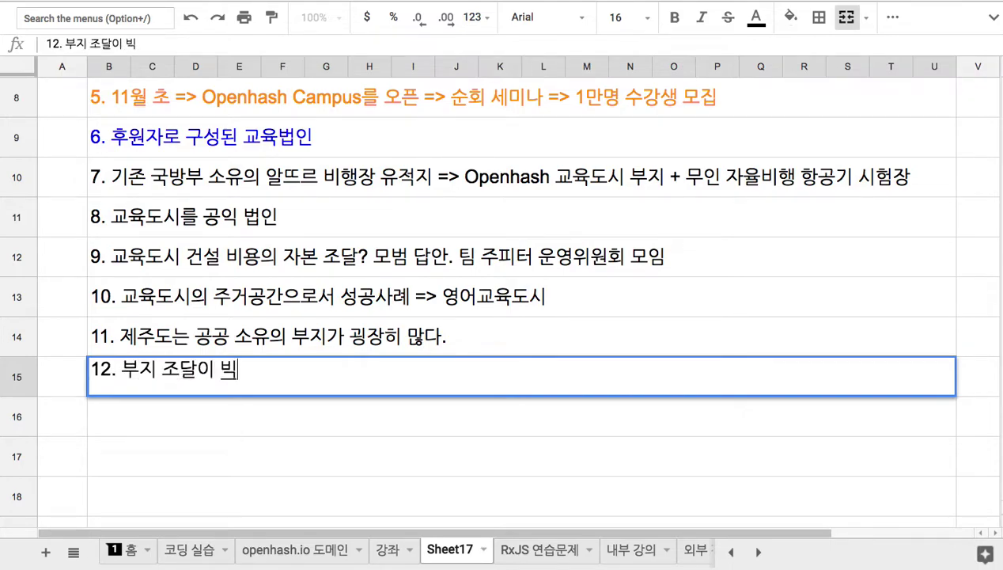
{"action": "type", "text": "이하다."}
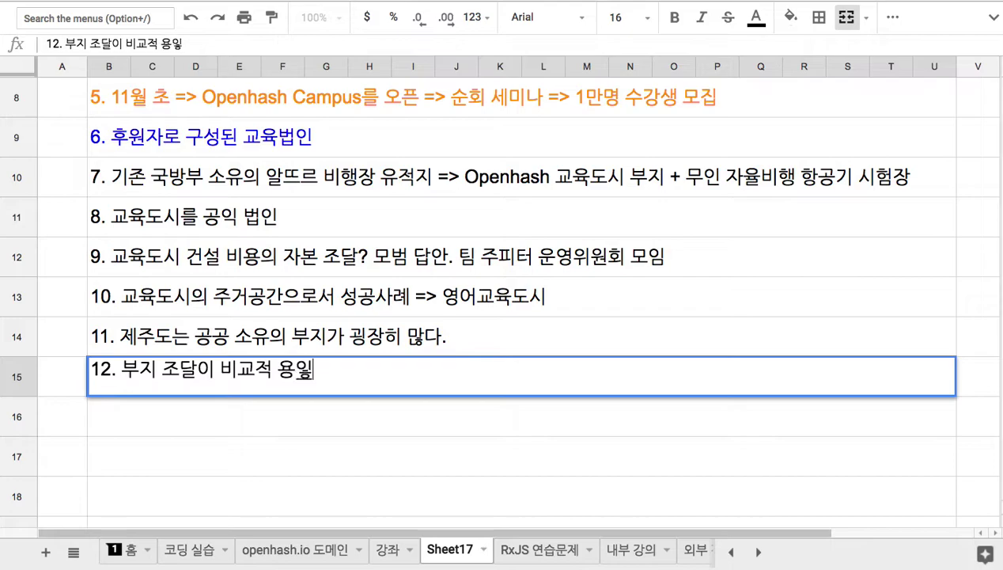
{"action": "key", "text": "Return"}
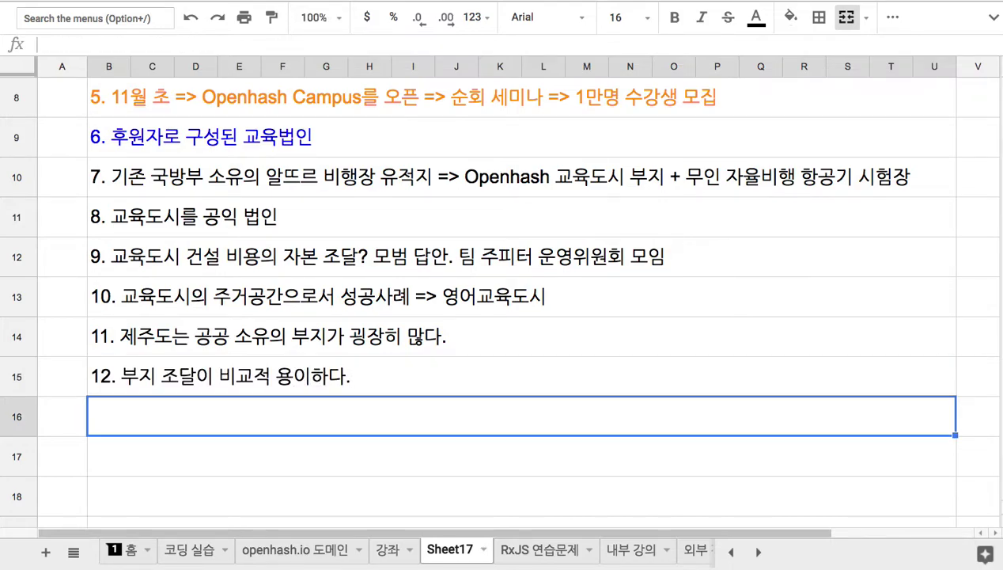
- Enter agenda item 13 in row 16 as "13. 건설 자본 조달도 모범 답안이 있다."
{"action": "type", "text": "13. 자본 ㅈ조달"}
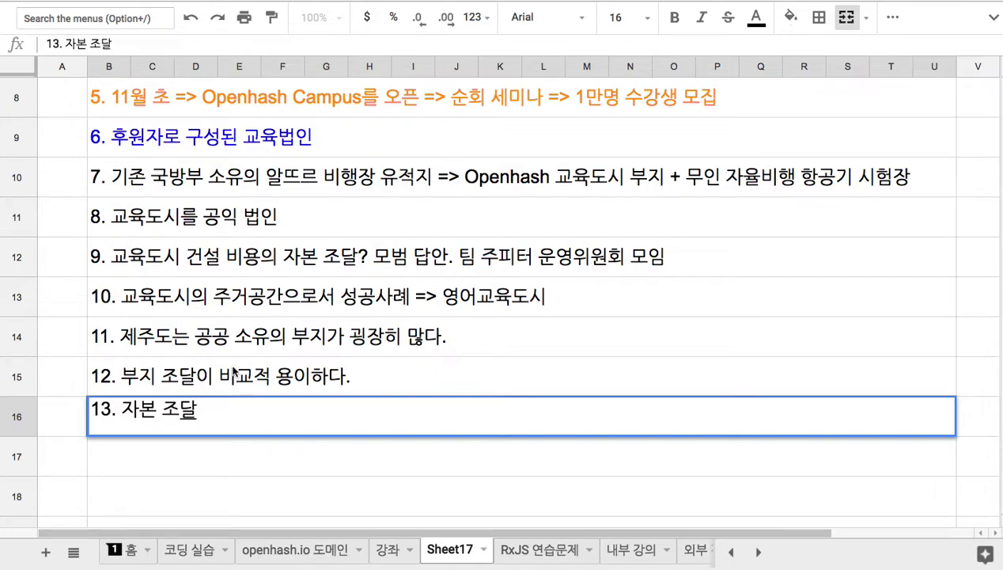
{"action": "left_click", "coordinate": [124, 408]}
{"action": "type", "text": "건설"}
{"action": "left_click", "coordinate": [238, 409]}
{"action": "type", "text": "도 모범 답안이 있다."}
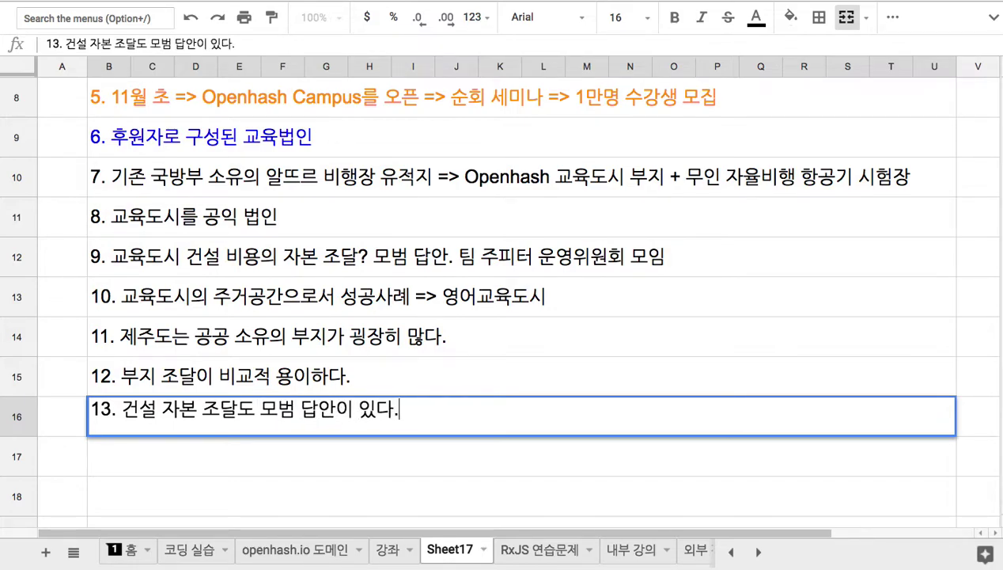
{"action": "key", "text": "Return"}
- Enter agenda item 14 in row 17 as "14. 교육 도시 그 자체의 경쟁력"
{"action": "type", "text": "14. "}
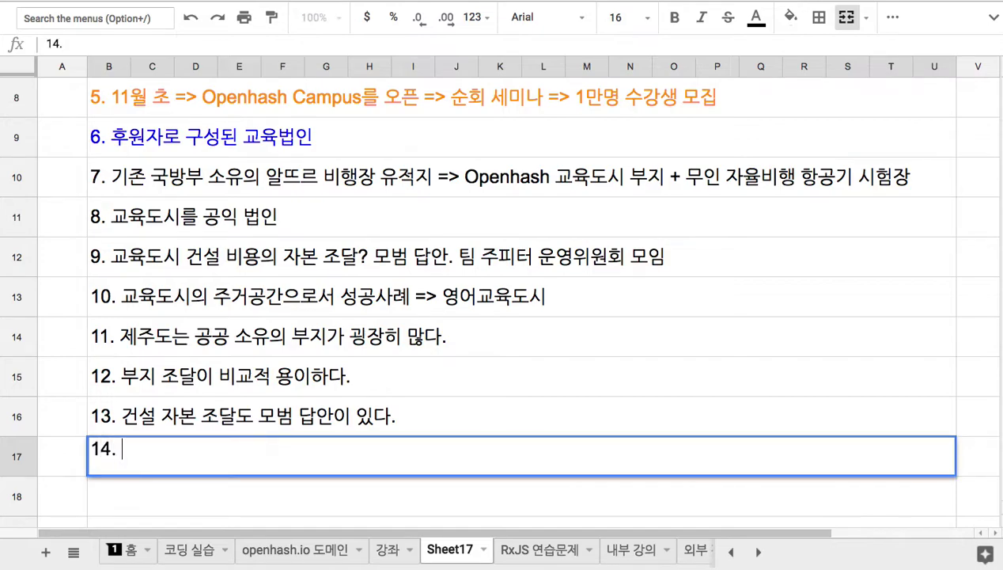
{"action": "type", "text": "교육 도"}
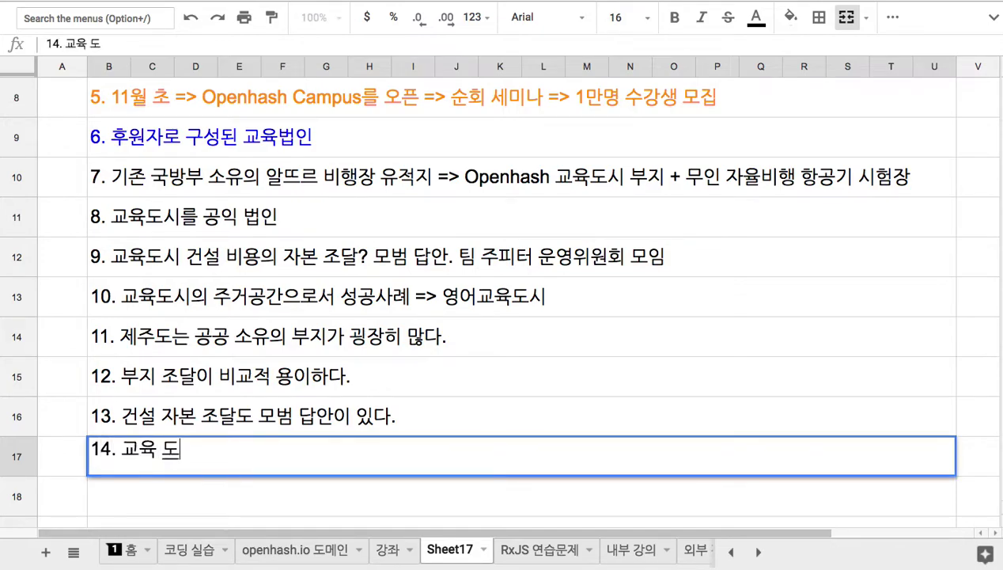
{"action": "type", "text": "시 그 자체의 경쟁"}
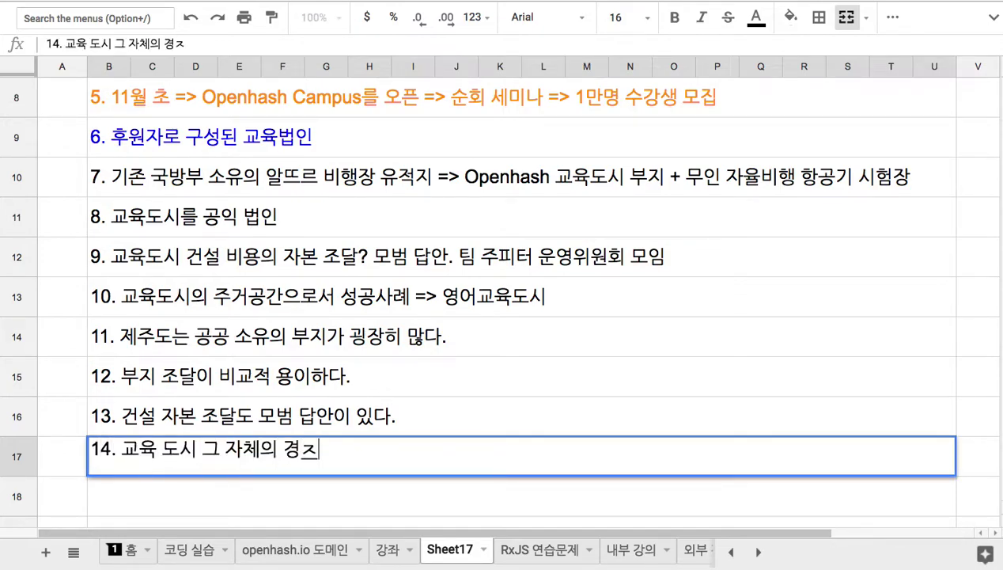
{"action": "type", "text": "력"}
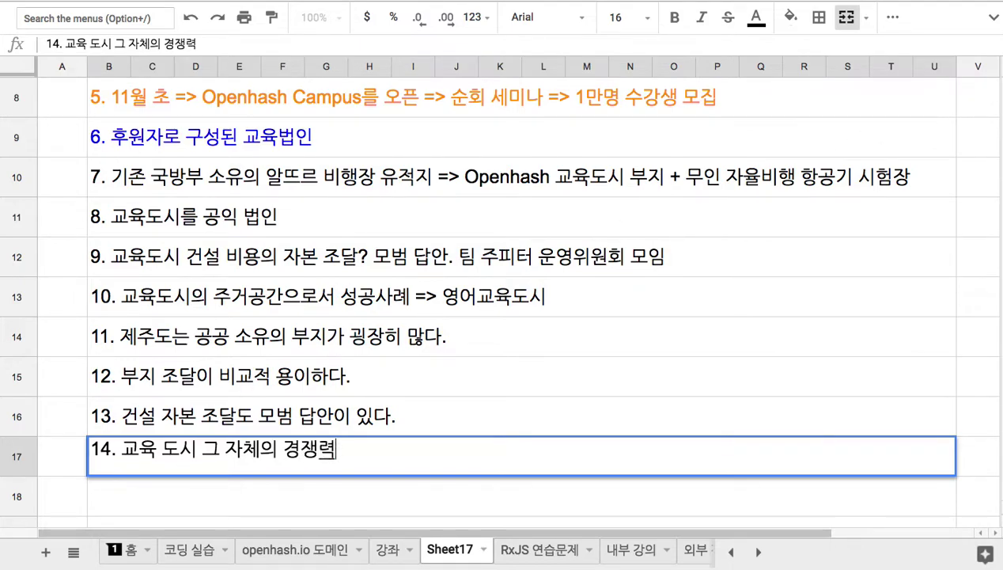
{"action": "scroll", "coordinate": [870, 182], "scroll_direction": "down", "scroll_amount": 3}
{"action": "left_click", "coordinate": [879, 188]}
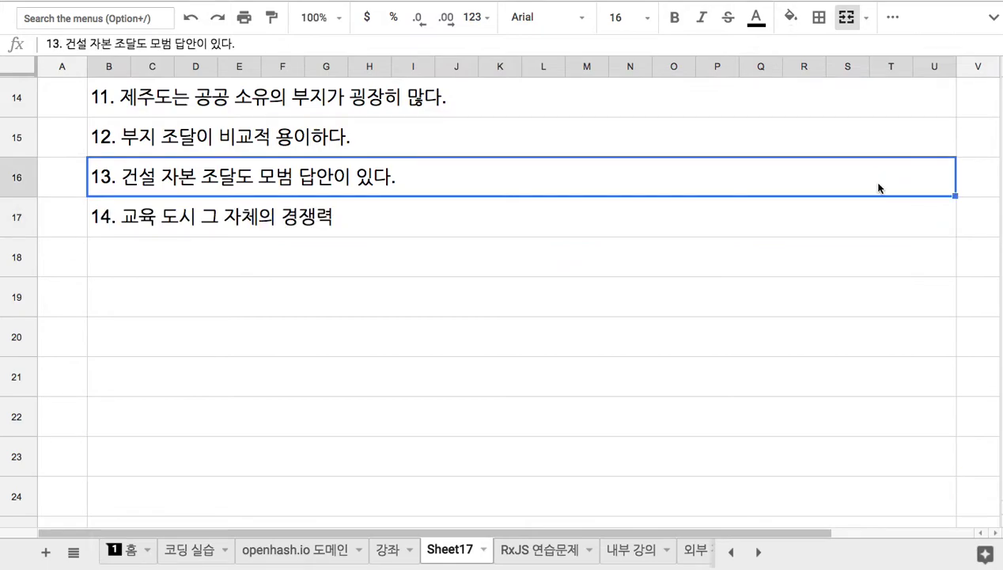
- Insert "기존 유치원, 초중고 및 대학에 대한" before "교육 도시" in agenda item 14
{"action": "left_click", "coordinate": [475, 231]}
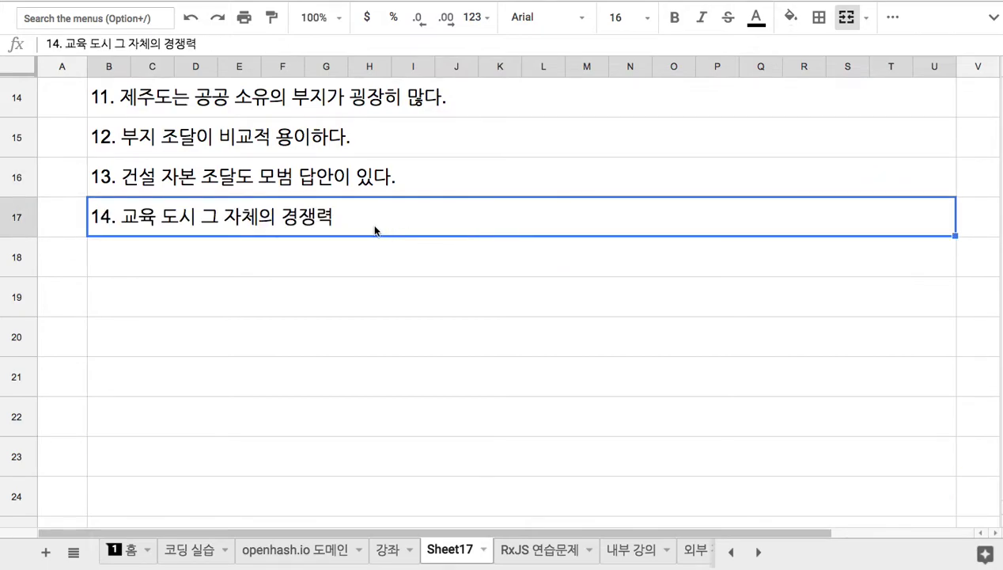
{"action": "double_click", "coordinate": [123, 219]}
{"action": "left_click", "coordinate": [122, 219]}
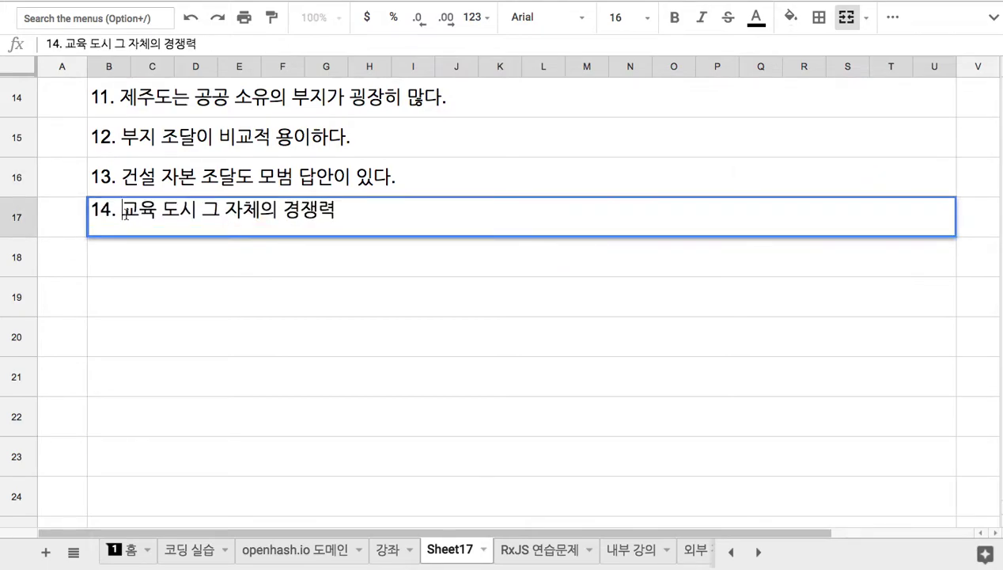
{"action": "type", "text": "유치원, 초"}
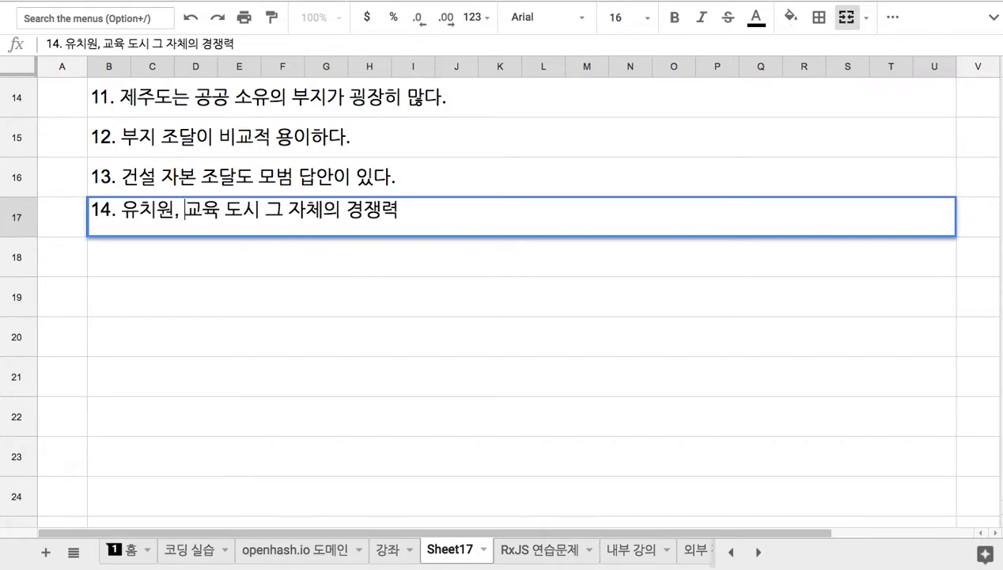
{"action": "type", "text": "중고 "}
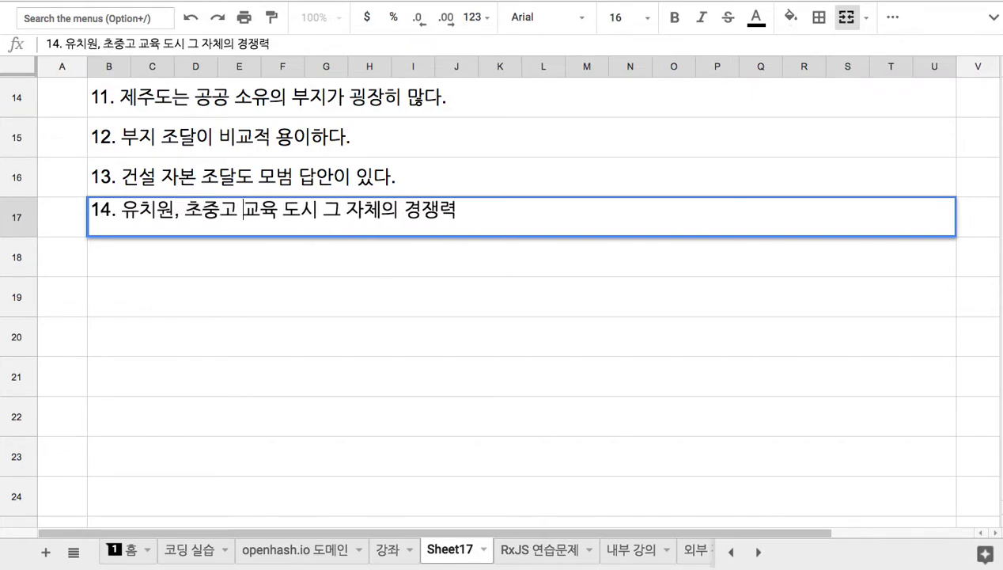
{"action": "type", "text": "및 대학에 "}
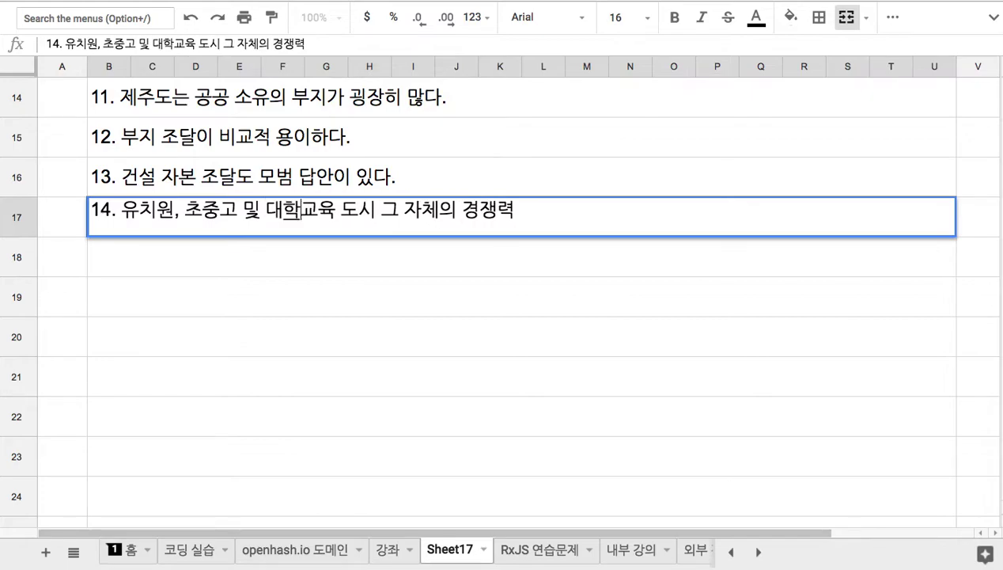
{"action": "type", "text": "대한"}
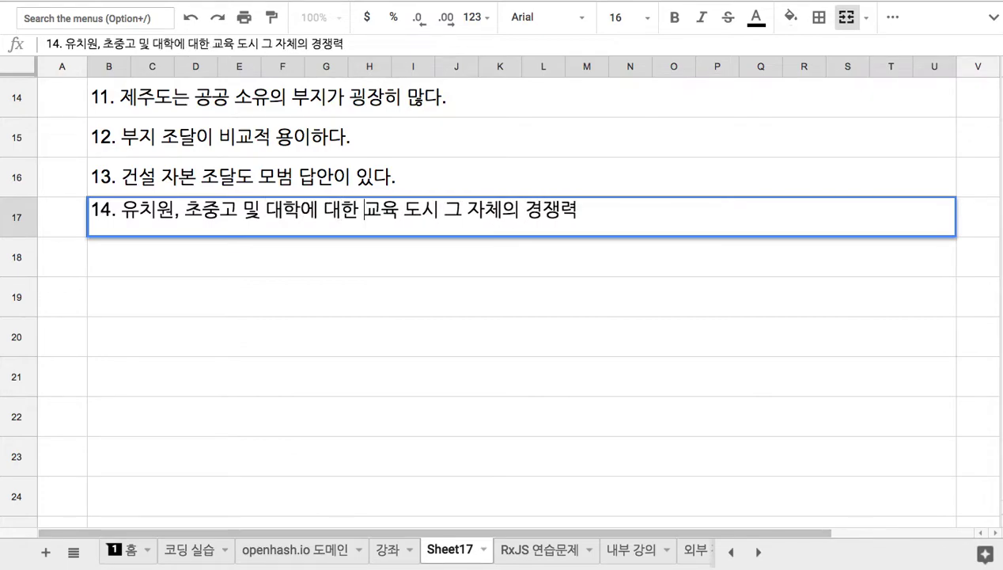
{"action": "left_click", "coordinate": [120, 212]}
{"action": "type", "text": "기존"}
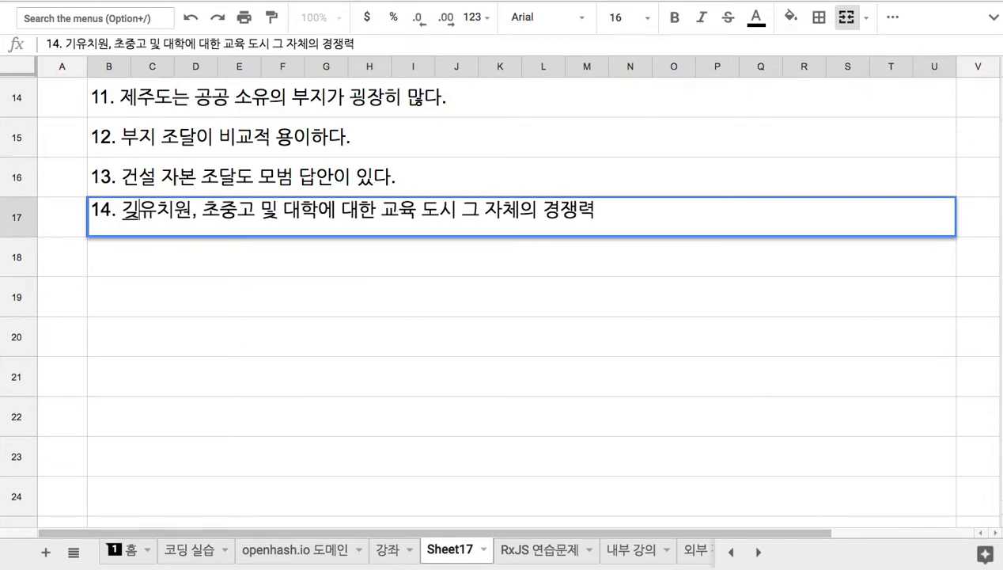
- Review the wording of agenda item 14 phrase by phrase and finish editing its row
{"action": "left_click_drag", "start_coordinate": [404, 212], "coordinate": [614, 218]}
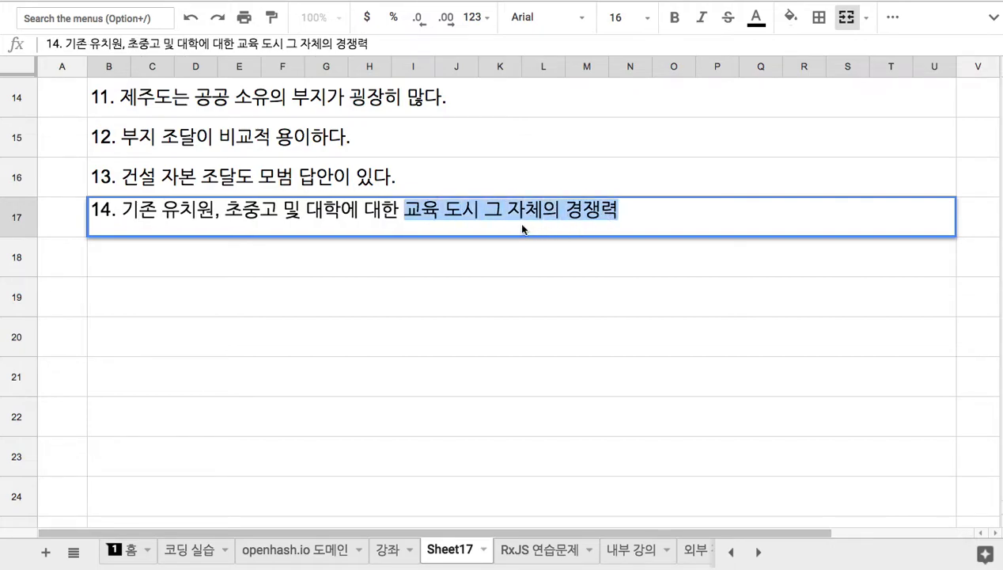
{"action": "left_click_drag", "start_coordinate": [171, 212], "coordinate": [225, 211]}
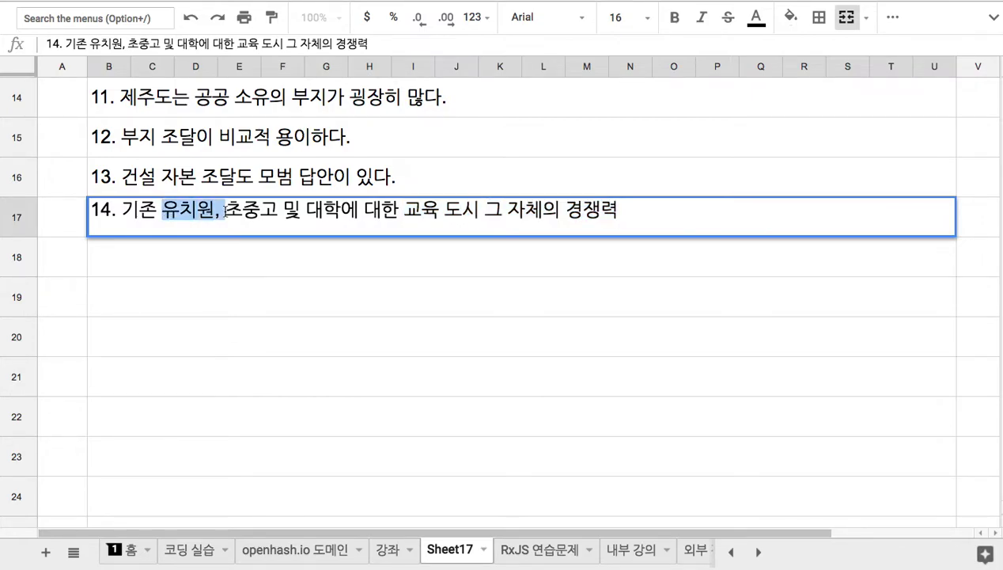
{"action": "left_click", "coordinate": [226, 211]}
{"action": "left_click_drag", "start_coordinate": [307, 211], "coordinate": [559, 210]}
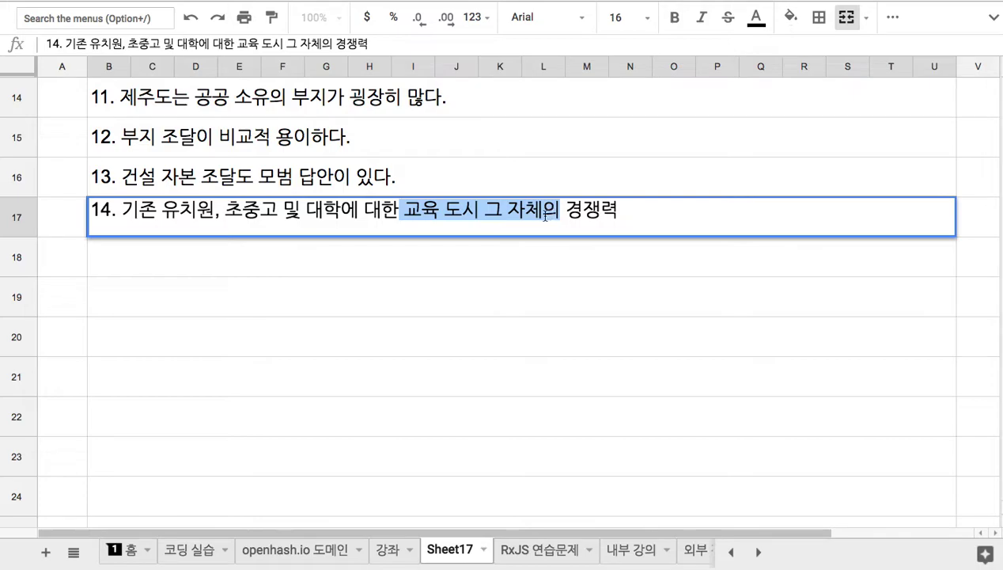
{"action": "left_click", "coordinate": [545, 215]}
{"action": "left_click_drag", "start_coordinate": [403, 210], "coordinate": [563, 212]}
{"action": "left_click", "coordinate": [535, 254]}
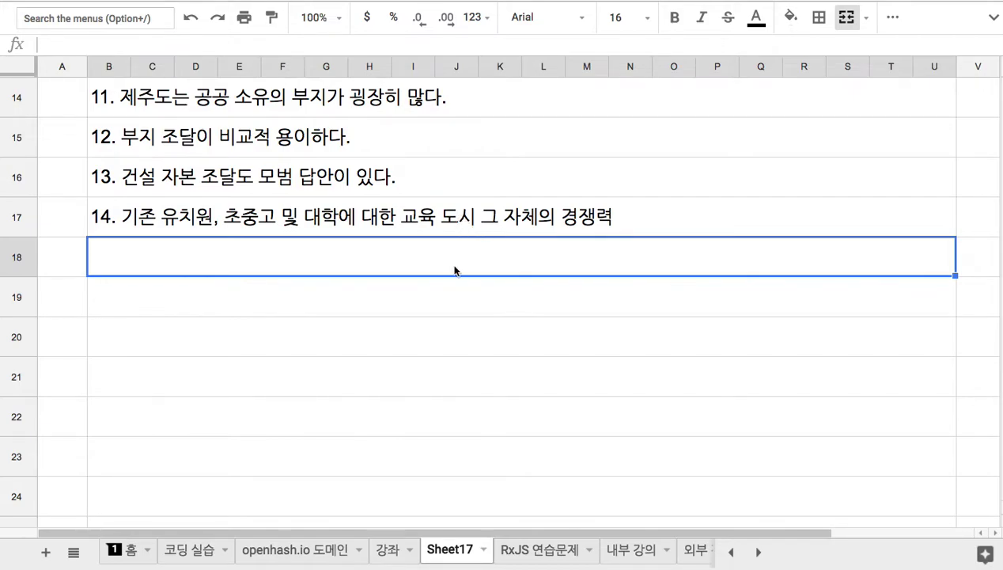
- Enter sub-item 1 in row 18 as "1) 기존 학제 대비 미래 사회에 적합한 커리큘럼"
{"action": "type", "text": "1) "}
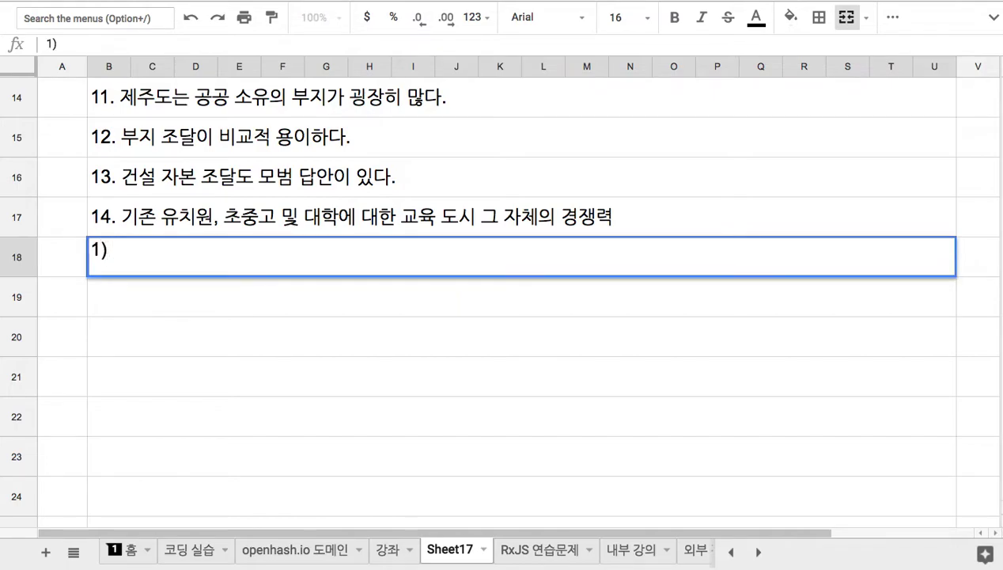
{"action": "type", "text": "기존 학"}
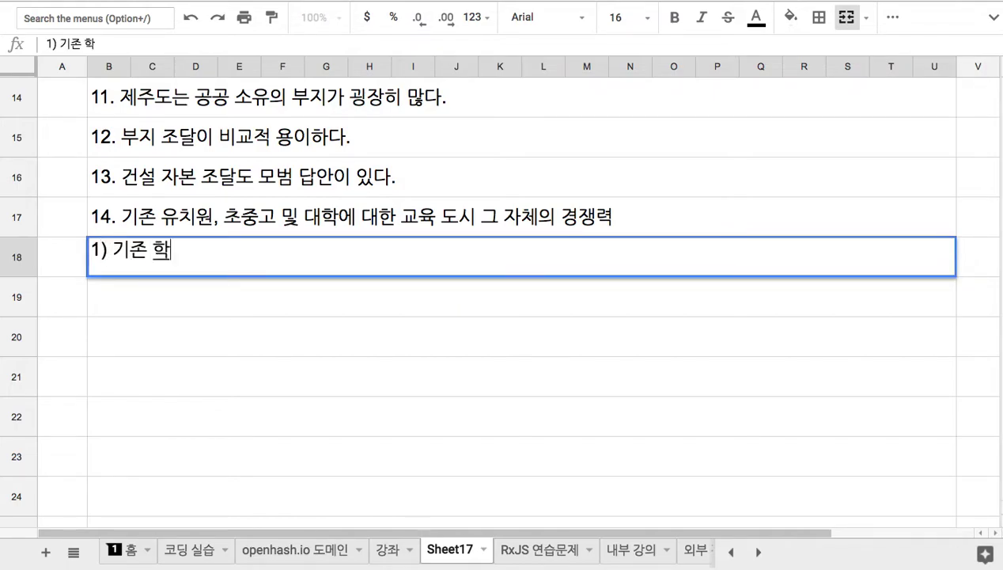
{"action": "type", "text": "제 ㄷㅐ비 "}
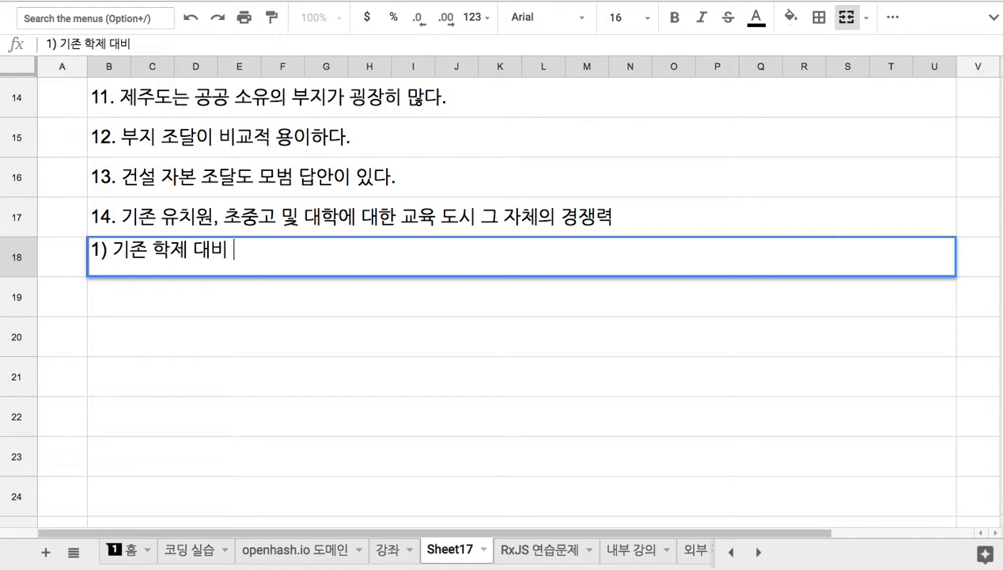
{"action": "type", "text": "미래 사회에 "}
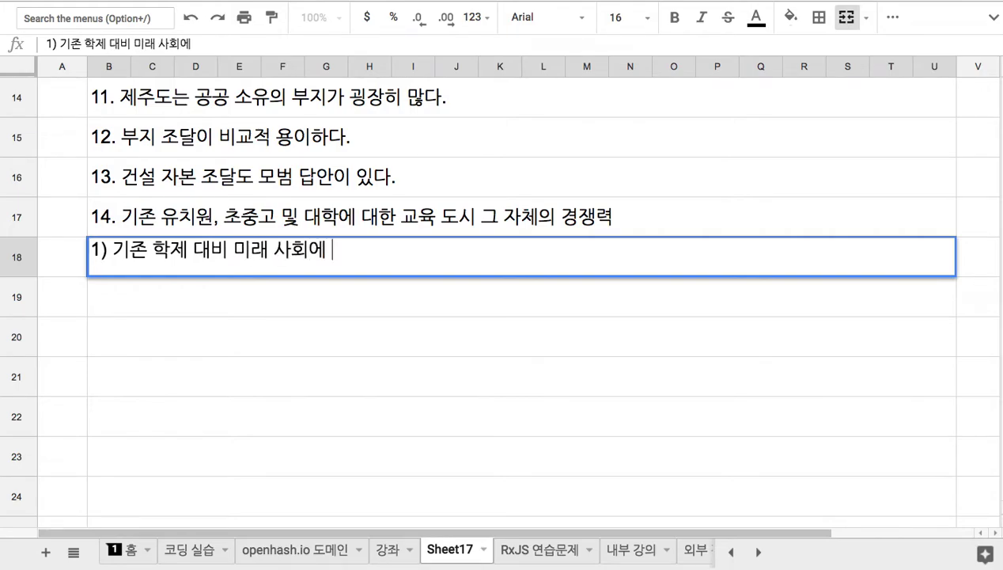
{"action": "type", "text": "적합한 커리큘러"}
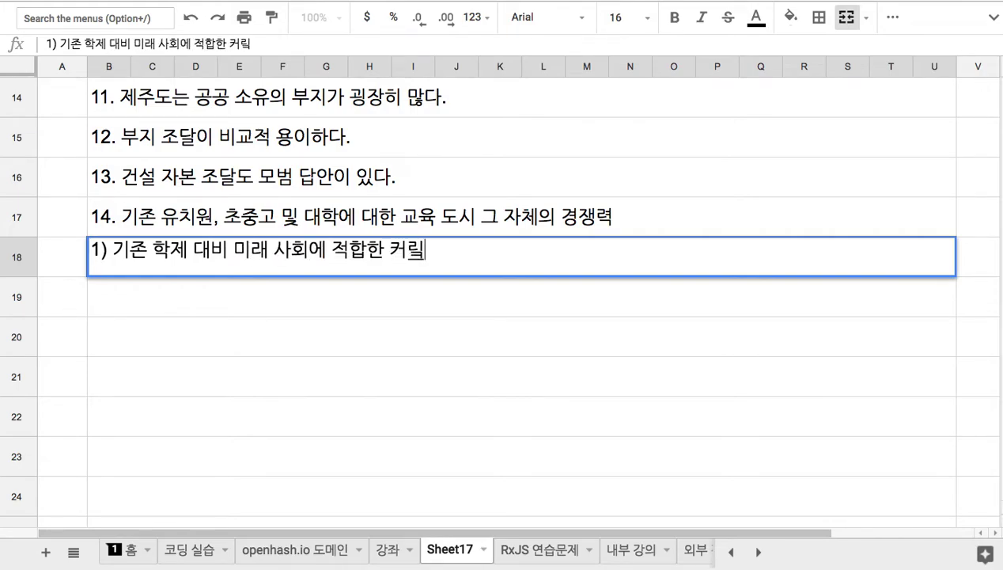
{"action": "type", "text": "ㅁ"}
{"action": "key", "text": "Return"}
- Enter sub-item 2 in row 19 as "2) 최고 수준의 지도자 그룹"
{"action": "type", "text": "2) 최"}
{"action": "type", "text": "고 최고"}
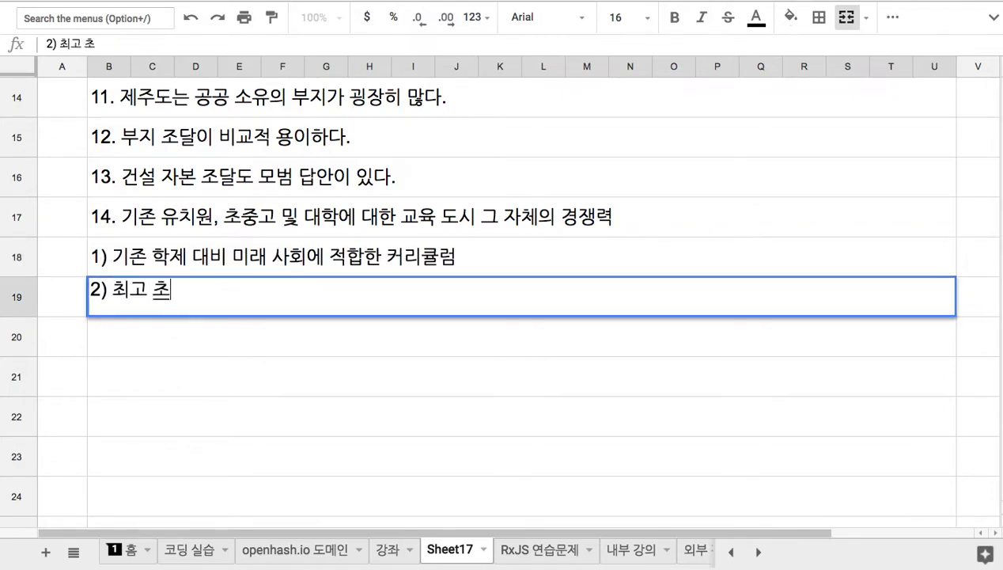
{"action": "key", "text": "BackSpace"}
{"action": "key", "text": "BackSpace"}
{"action": "type", "text": "수준"}
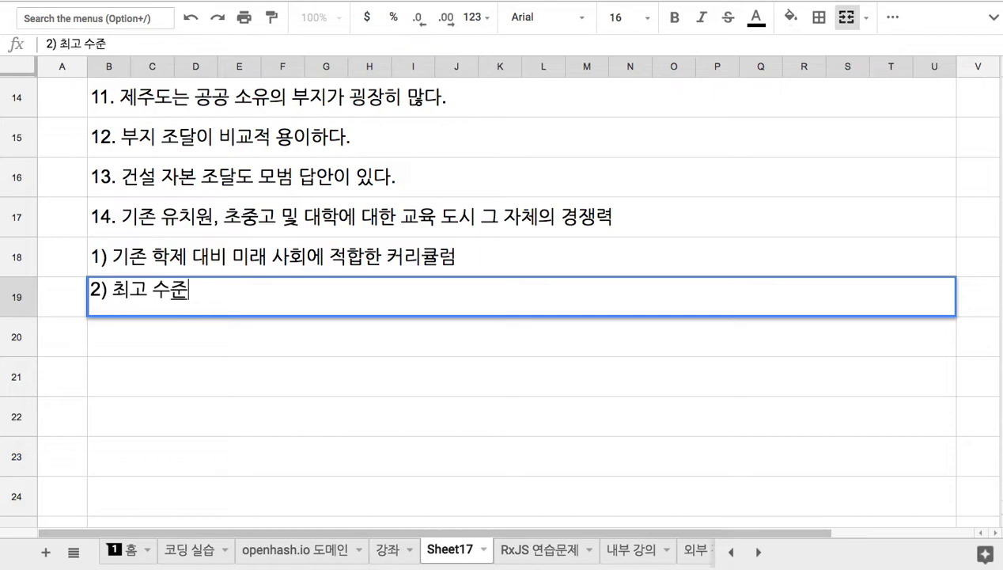
{"action": "type", "text": "의 강"}
{"action": "key", "text": "BackSpace"}
{"action": "key", "text": "BackSpace"}
{"action": "key", "text": "BackSpace"}
{"action": "type", "text": "지도자 ㄱ그룹"}
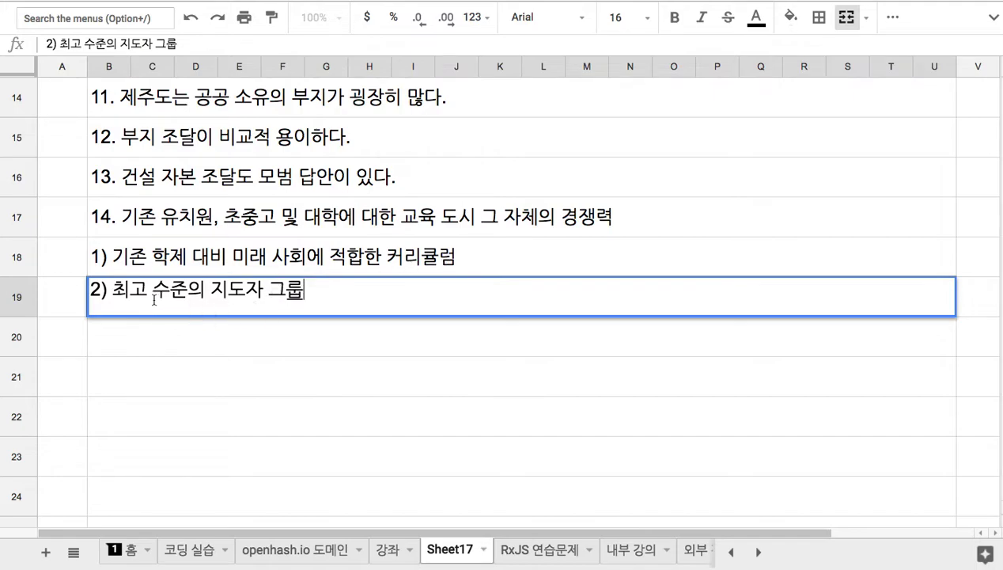
- Insert "AI 코딩" before "교육 도시" in agenda item 14
{"action": "left_click", "coordinate": [118, 296]}
{"action": "double_click", "coordinate": [426, 219]}
{"action": "left_click", "coordinate": [402, 211]}
{"action": "type", "text": "A"}
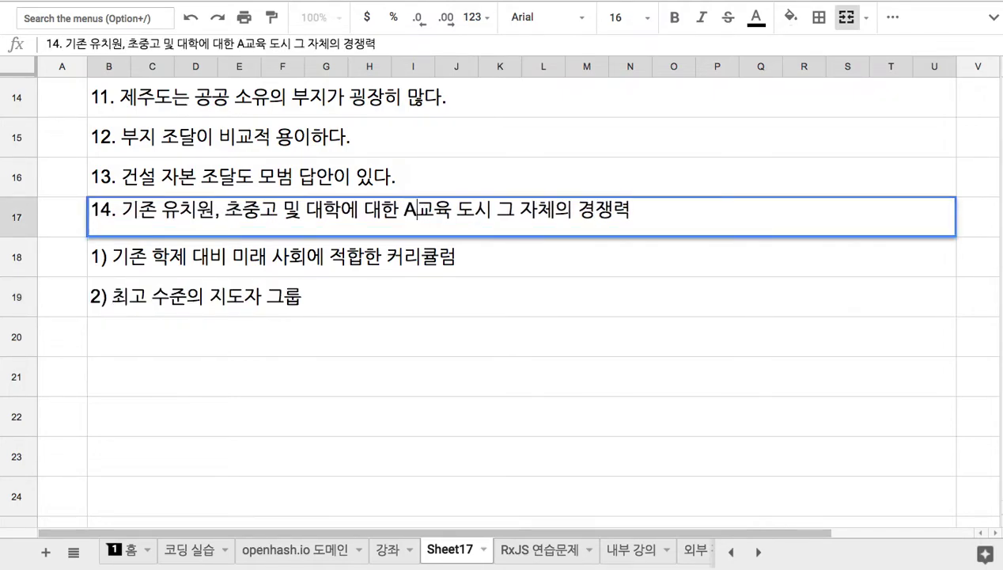
{"action": "type", "text": "I 코딩"}
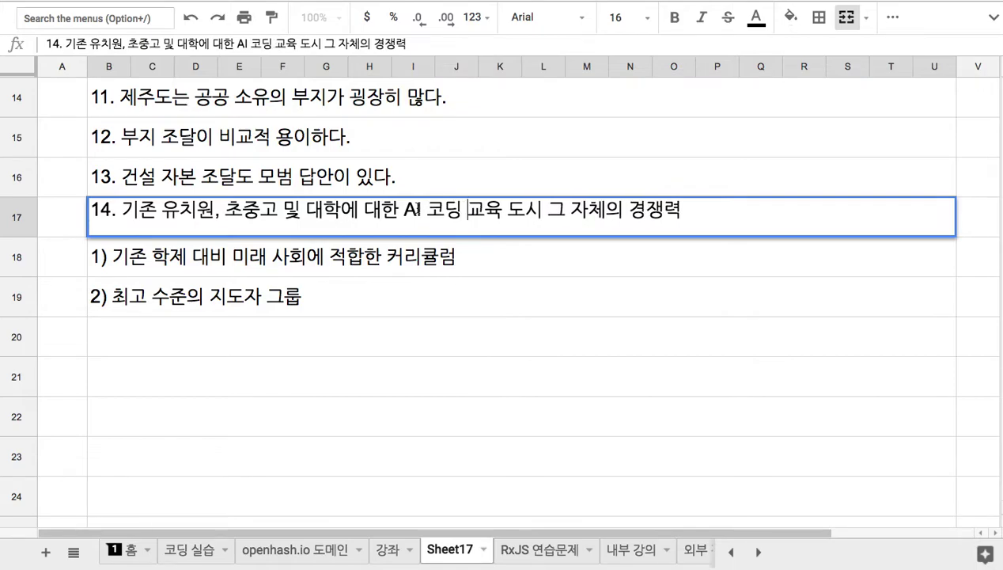
- Append "=> 세계 최고 수준의 프로그래머들" to sub-item 2 in row 19
{"action": "double_click", "coordinate": [226, 297]}
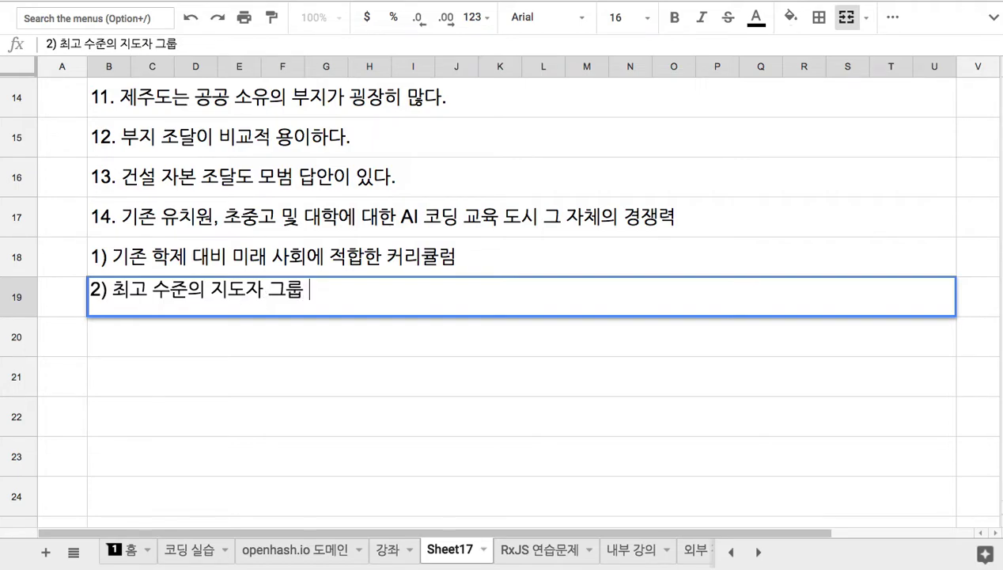
{"action": "type", "text": "=> 세"}
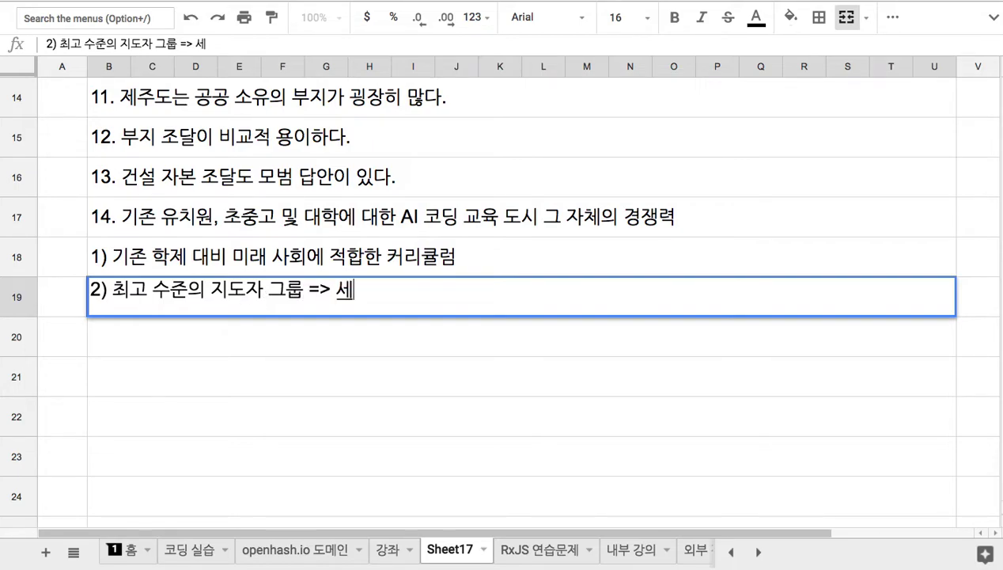
{"action": "type", "text": "계 초고 수준의 프로그래"}
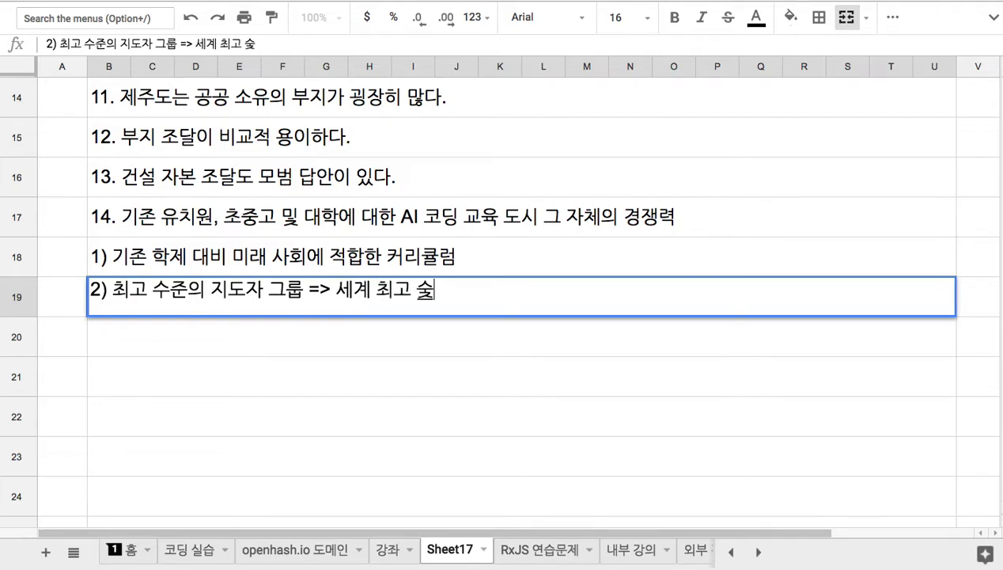
{"action": "type", "text": "머들"}
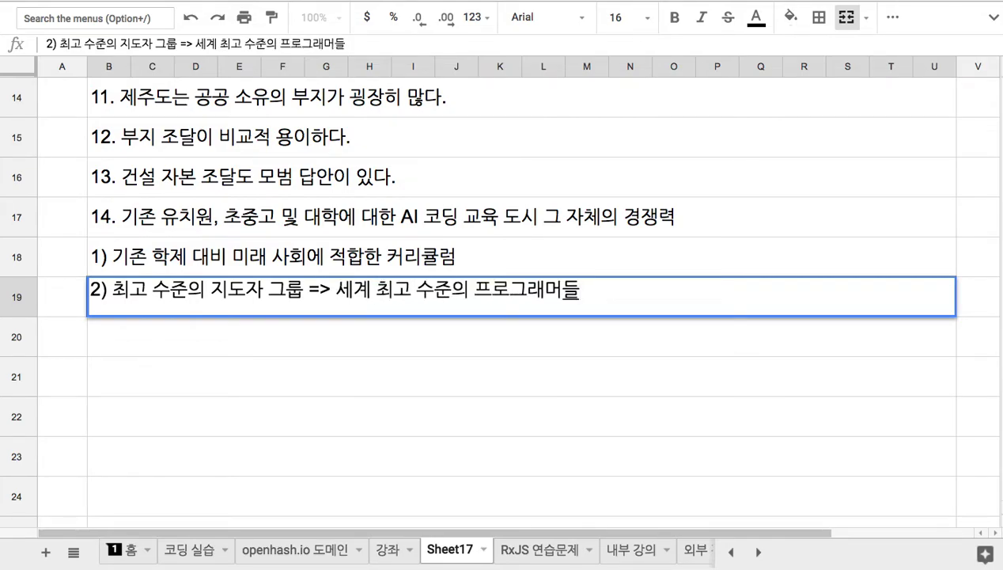
{"action": "key", "text": "Return"}
- Enter sub-item 3 in row 20 as "3) AI 기술과 Openhash 기술을 도시의 건설과 운용 전반에 적용할 최초의 도시."
{"action": "type", "text": "3) AIㄱ"}
{"action": "key", "text": "BackSpace"}
{"action": "type", "text": "기술고ㅏ ㅂ"}
{"action": "key", "text": "BackSpace"}
{"action": "type", "text": "Openha"}
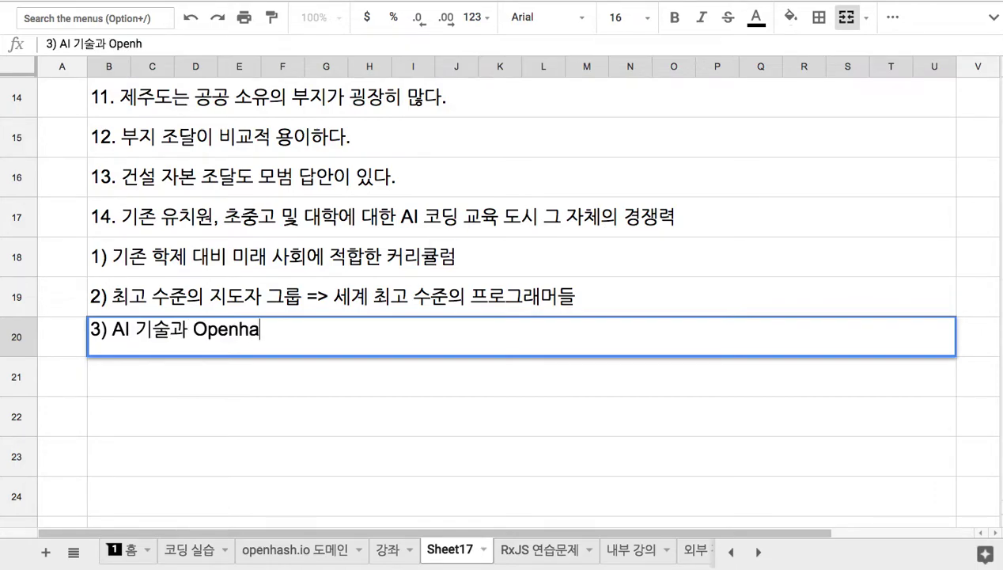
{"action": "type", "text": "sh 기술ㅇㅡㄹ 도시 전"}
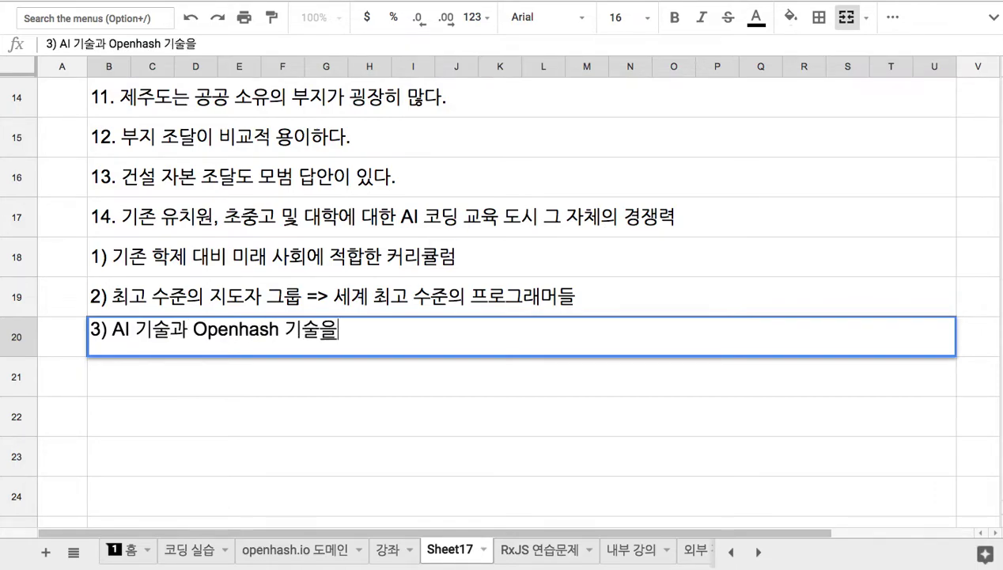
{"action": "key", "text": "BackSpace"}
{"action": "key", "text": "BackSpace"}
{"action": "key", "text": "BackSpace"}
{"action": "key", "text": "BackSpace"}
{"action": "type", "text": "ㅇㅡㅣ ㄱㅓㄴㅅㅓㄹㄱㅗㅏ ㅇㅜㄴㅇㅛㅇ ㅈㅓㄴㅂㅏㄴㅇㅔ ㅈㅓㄱ"}
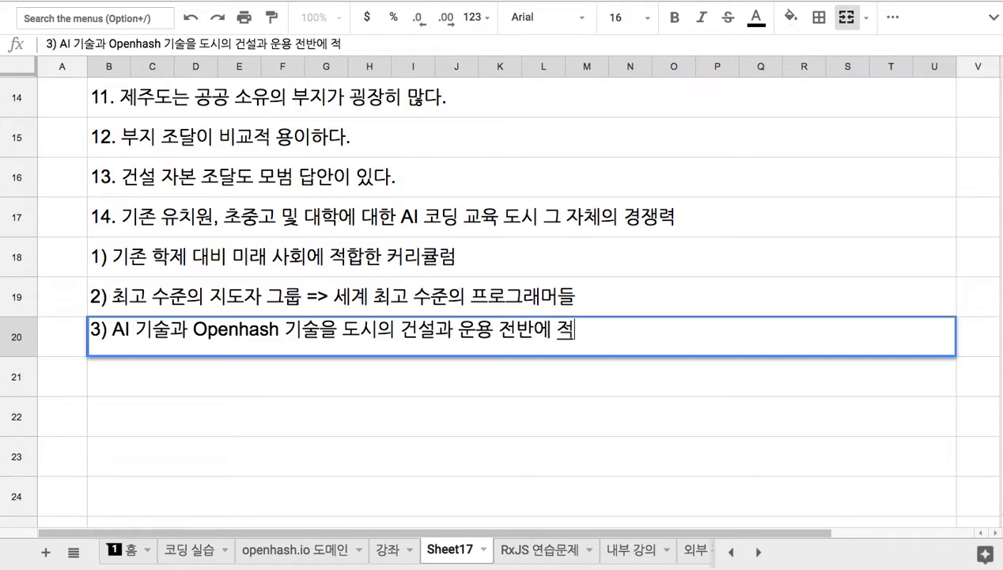
{"action": "type", "text": "ㅛㅎㅏㄴㅡㄴ ㅊㅗㅣ"}
{"action": "key", "text": "BackSpace"}
{"action": "key", "text": "BackSpace"}
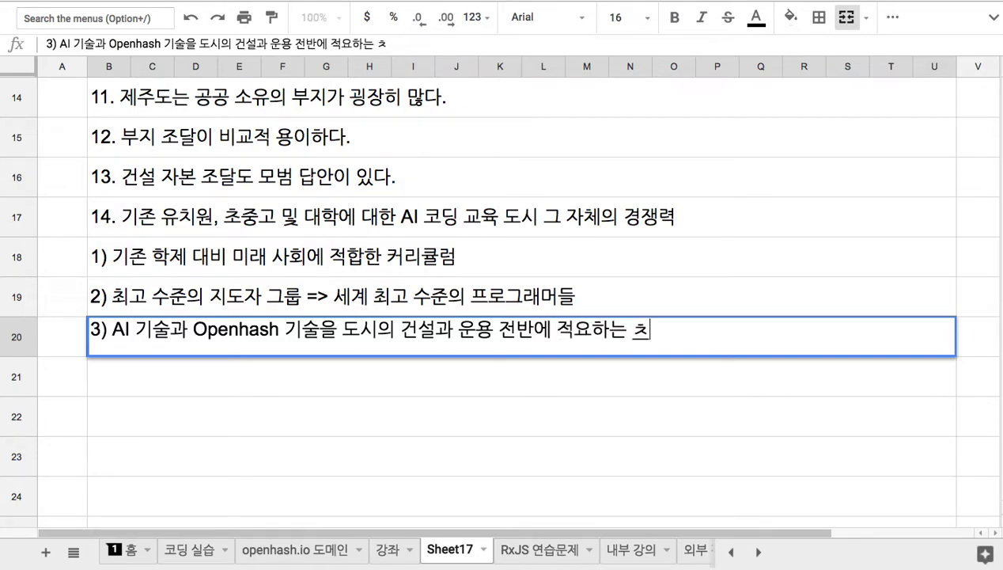
{"action": "key", "text": "BackSpace"}
{"action": "key", "text": "BackSpace"}
{"action": "key", "text": "BackSpace"}
{"action": "key", "text": "BackSpace"}
{"action": "key", "text": "BackSpace"}
{"action": "type", "text": "ㅇㅛㅇㅎㅏㄹ ㅊㅗㅣㅊㅗㅇㅡㅣ ㄷㅗㅅㅣ"}
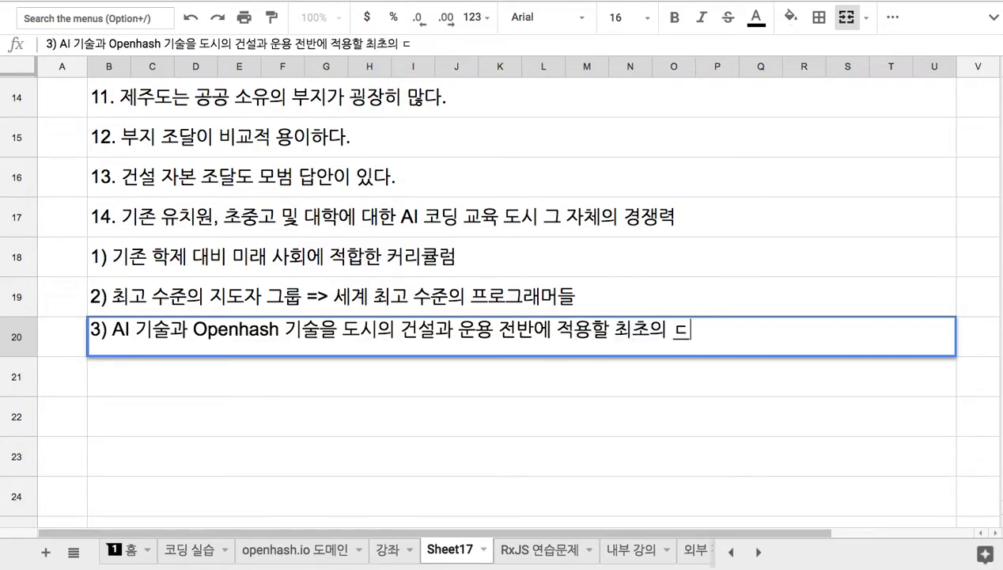
{"action": "type", "text": "."}
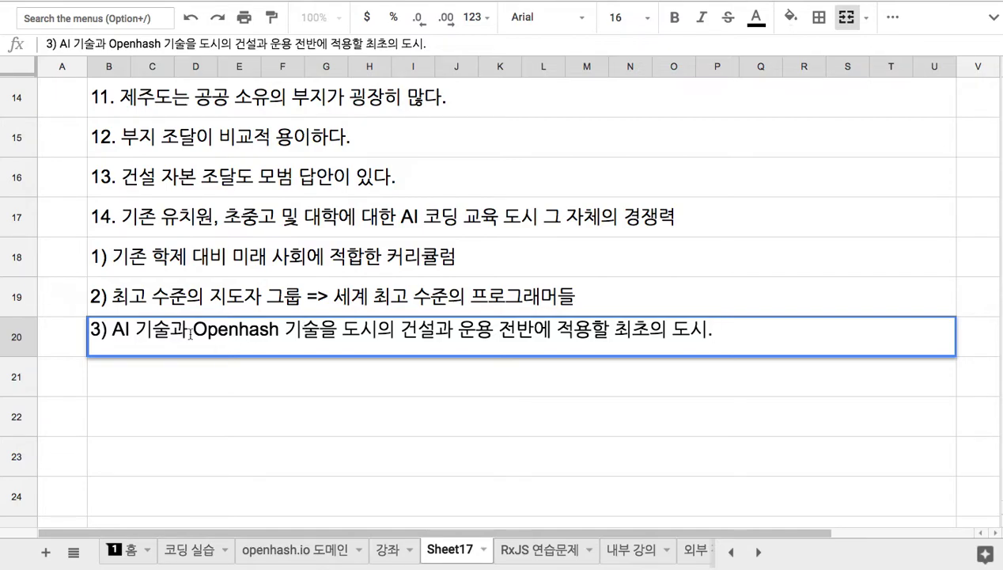
- Review the AI and Openhash technology wording of sub-item 3 against agenda item 14
{"action": "left_click_drag", "start_coordinate": [134, 329], "coordinate": [251, 329]}
{"action": "double_click", "coordinate": [477, 226]}
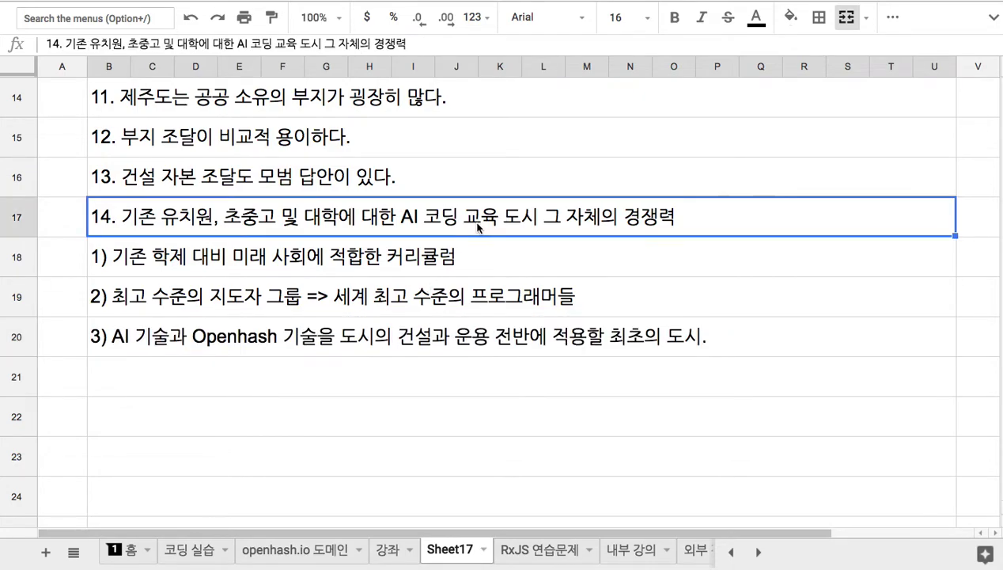
{"action": "double_click", "coordinate": [486, 210]}
{"action": "left_click", "coordinate": [358, 338]}
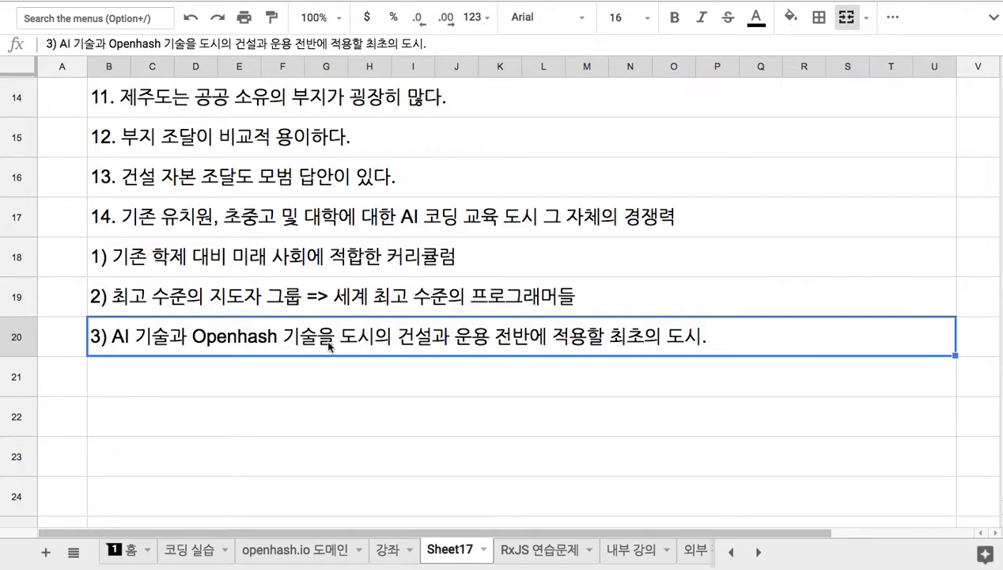
{"action": "double_click", "coordinate": [285, 334]}
{"action": "left_click_drag", "start_coordinate": [284, 329], "coordinate": [119, 336]}
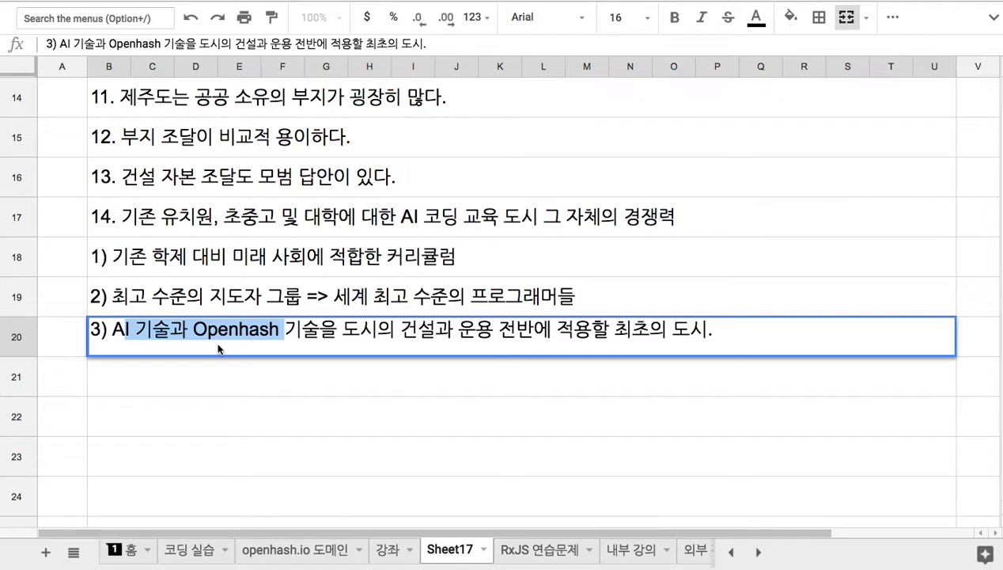
- Enter sub-item 4 in row 21 as "4) 팀 주피터의 열정과 능력" and highlight sub-items 1 to 4
{"action": "left_click", "coordinate": [227, 366]}
{"action": "type", "text": "4) 팀 주"}
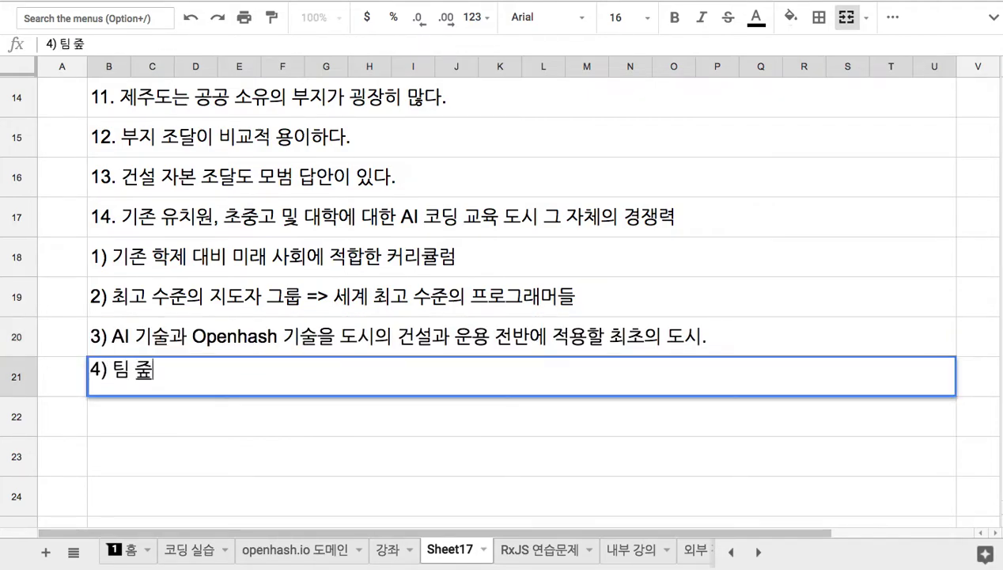
{"action": "type", "text": "피터의 "}
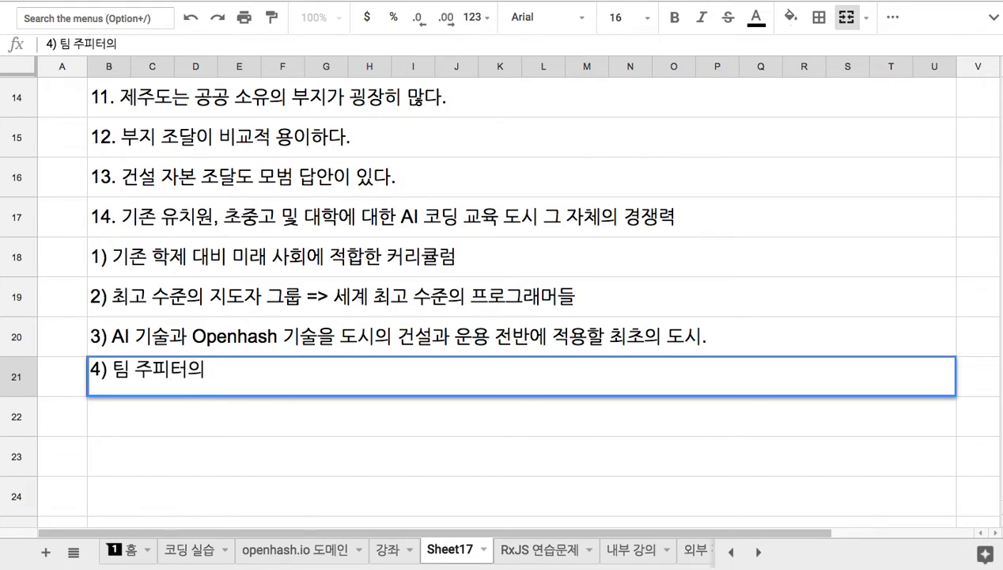
{"action": "type", "text": "열정과 능력"}
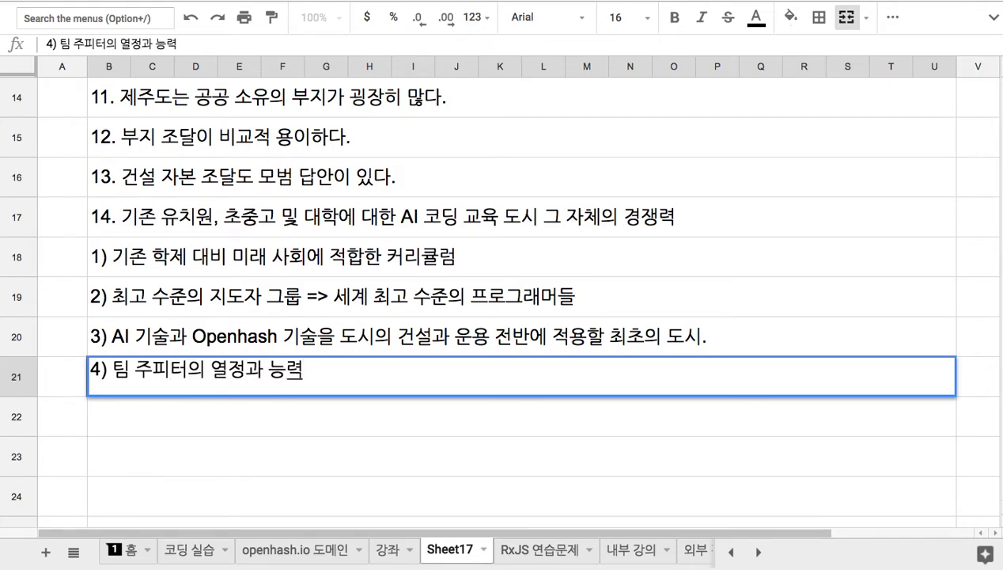
{"action": "left_click_drag", "start_coordinate": [275, 267], "coordinate": [287, 370]}
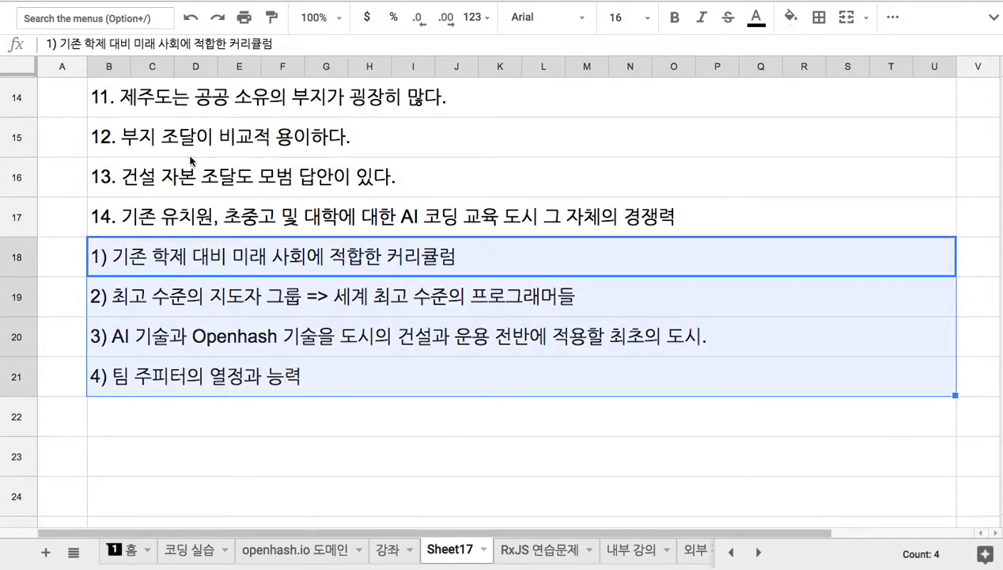
- Review the construction-capital and model-answer phrases of agenda item 13 without editing them
{"action": "left_click", "coordinate": [188, 187]}
{"action": "key", "text": "Return"}
{"action": "left_click_drag", "start_coordinate": [238, 169], "coordinate": [123, 175]}
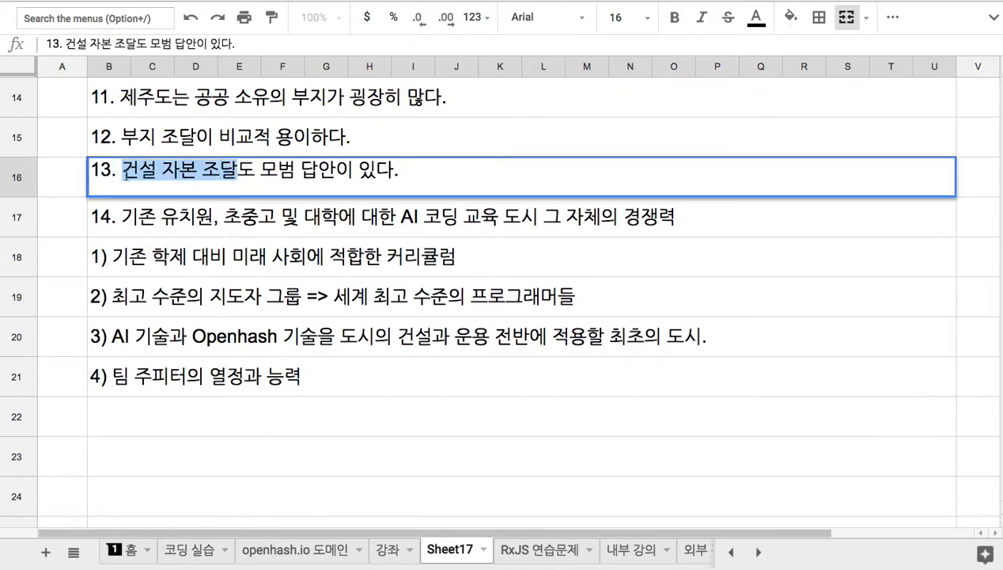
{"action": "left_click_drag", "start_coordinate": [261, 169], "coordinate": [340, 173]}
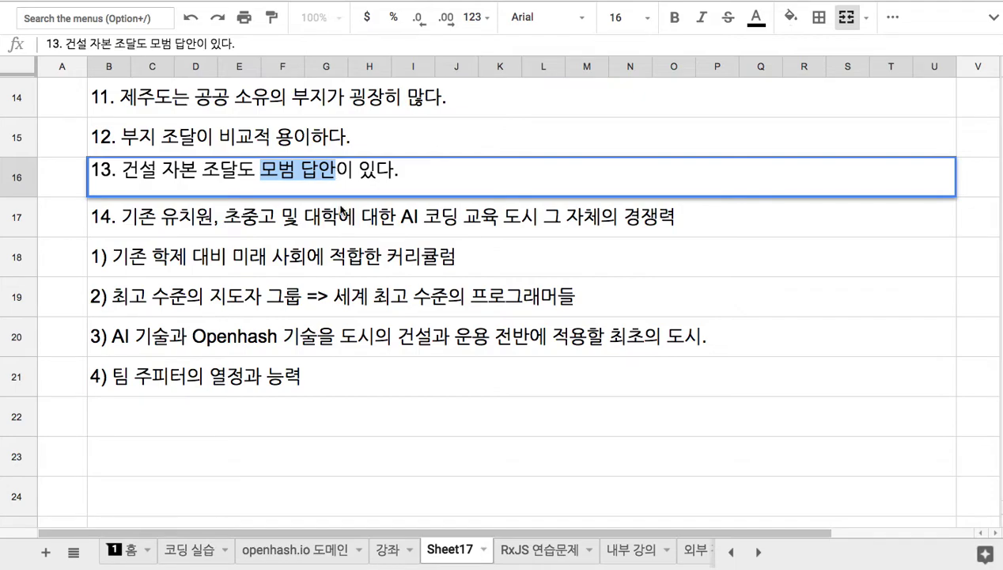
{"action": "left_click", "coordinate": [343, 210]}
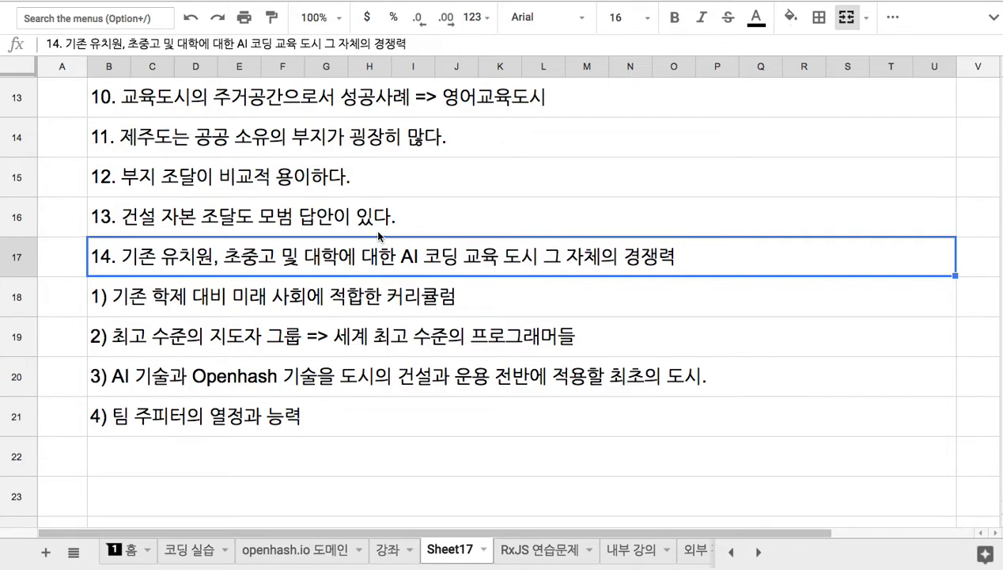
- Go back over the earlier agenda items and examine the course sequence from JS to cycle.js in row 7
{"action": "scroll", "coordinate": [378, 235], "scroll_direction": "up", "scroll_amount": 2}
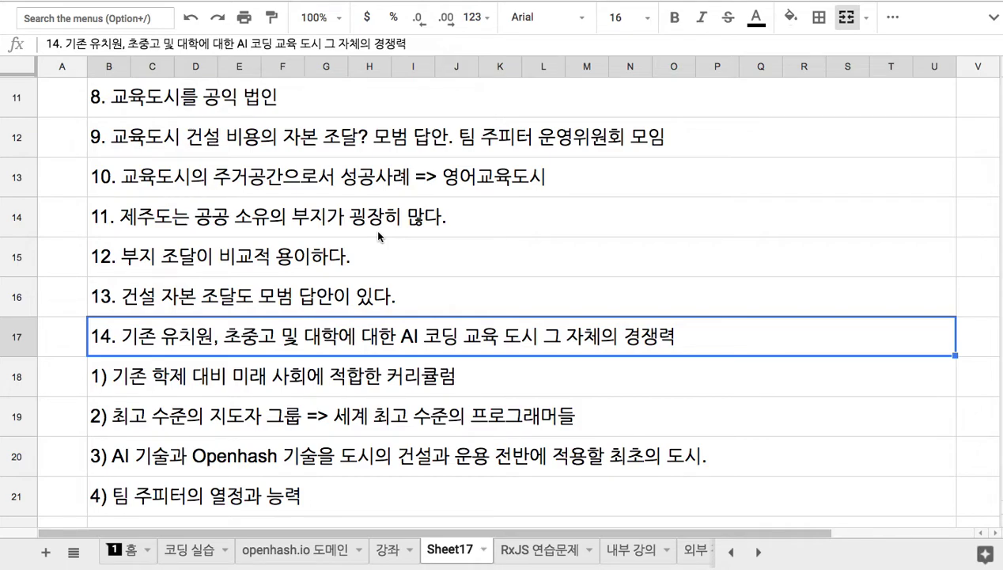
{"action": "scroll", "coordinate": [378, 236], "scroll_direction": "up", "scroll_amount": 4}
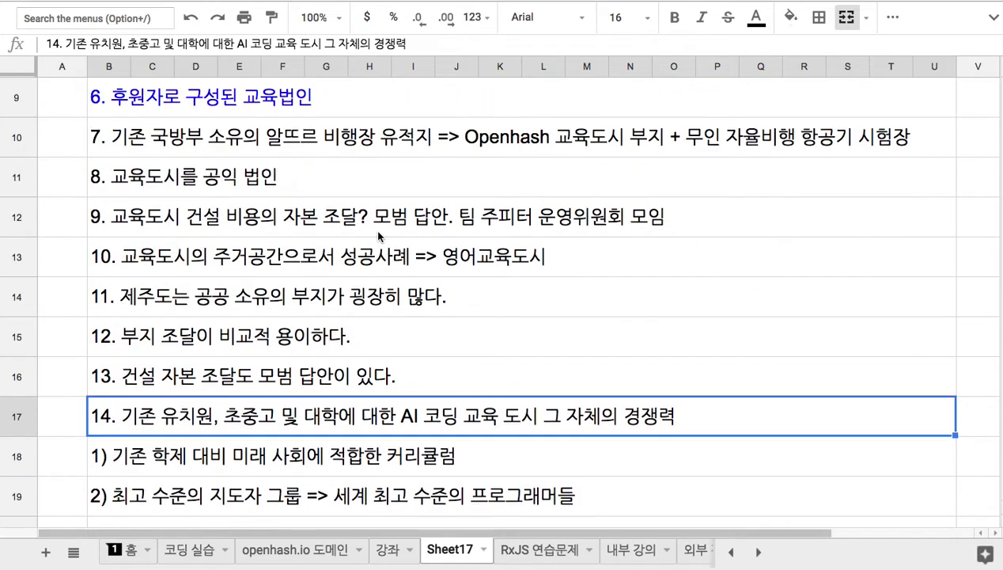
{"action": "scroll", "coordinate": [378, 236], "scroll_direction": "up", "scroll_amount": 5}
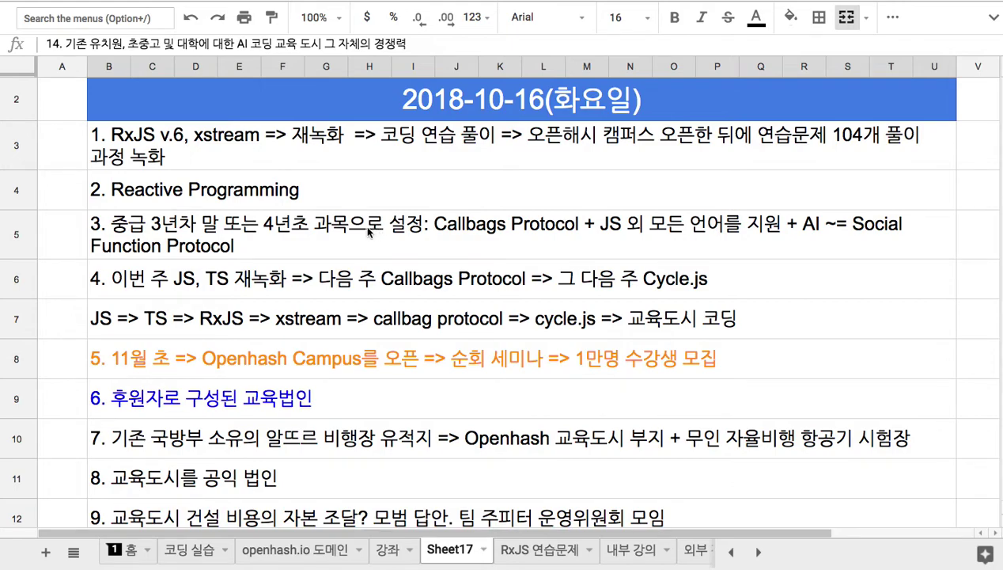
{"action": "left_click", "coordinate": [160, 323]}
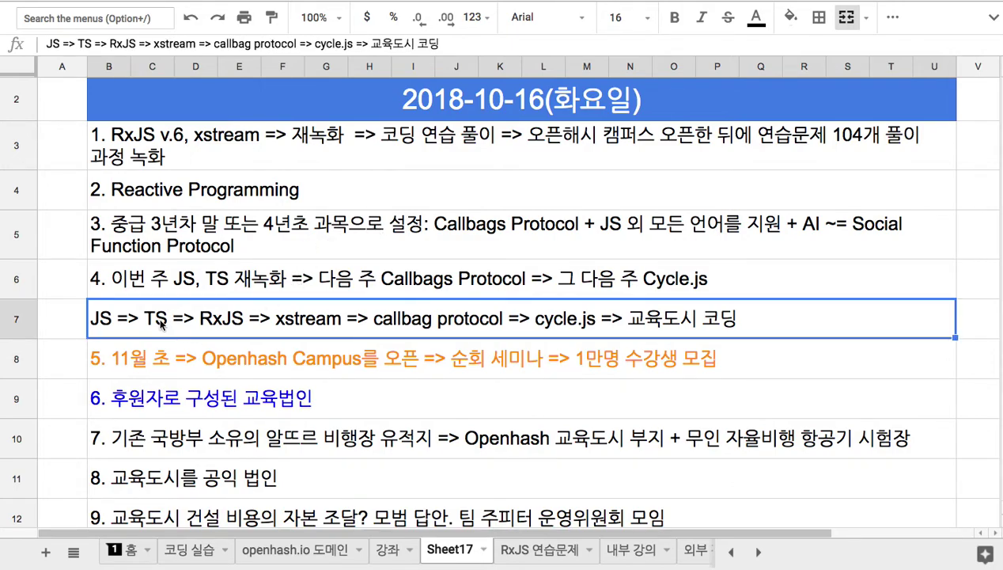
{"action": "double_click", "coordinate": [160, 323]}
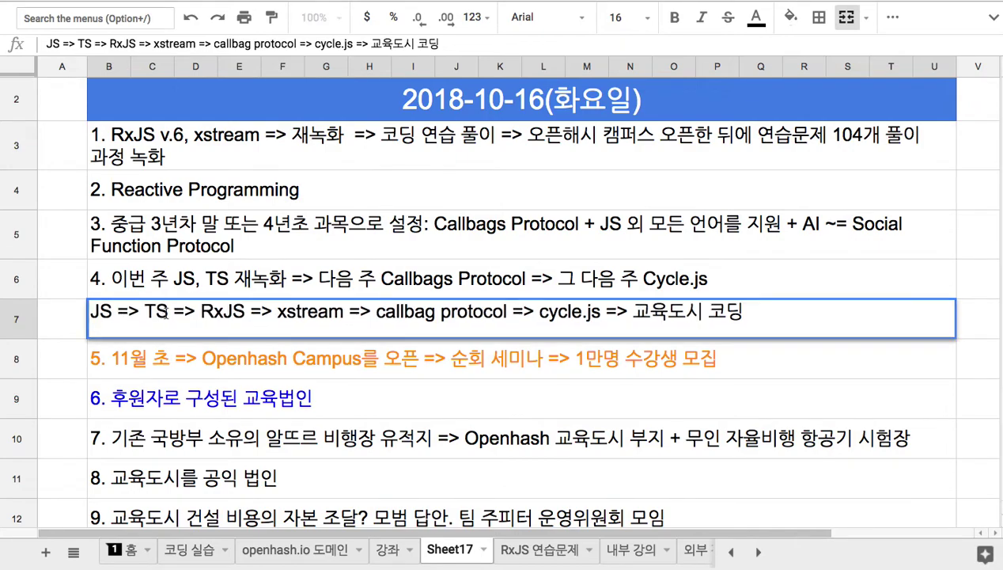
{"action": "left_click_drag", "start_coordinate": [168, 315], "coordinate": [93, 316]}
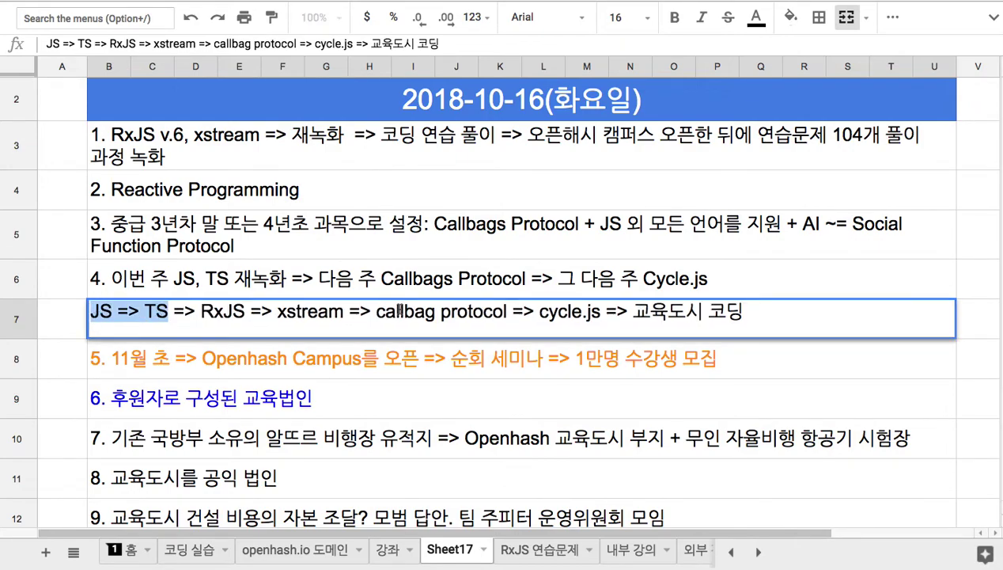
{"action": "left_click_drag", "start_coordinate": [375, 315], "coordinate": [609, 319]}
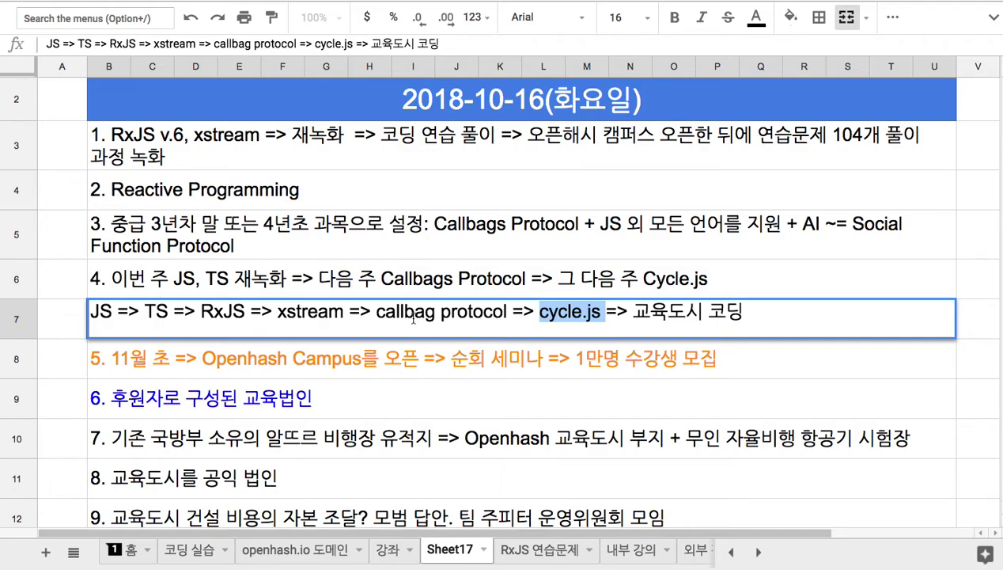
{"action": "left_click", "coordinate": [536, 314]}
{"action": "left_click_drag", "start_coordinate": [535, 315], "coordinate": [615, 315]}
{"action": "left_click_drag", "start_coordinate": [374, 315], "coordinate": [504, 315]}
{"action": "left_click_drag", "start_coordinate": [169, 314], "coordinate": [92, 314]}
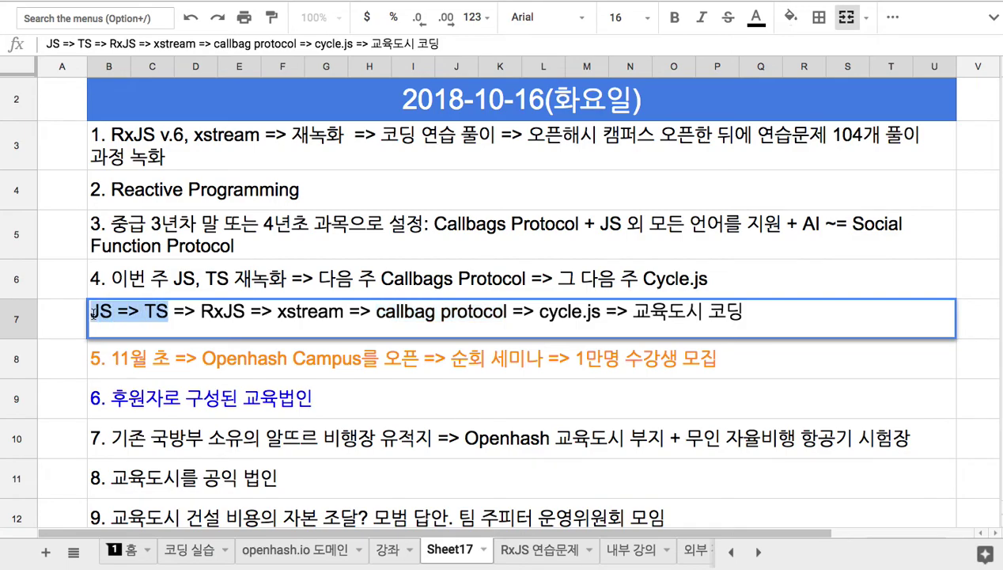
{"action": "left_click_drag", "start_coordinate": [92, 312], "coordinate": [603, 311]}
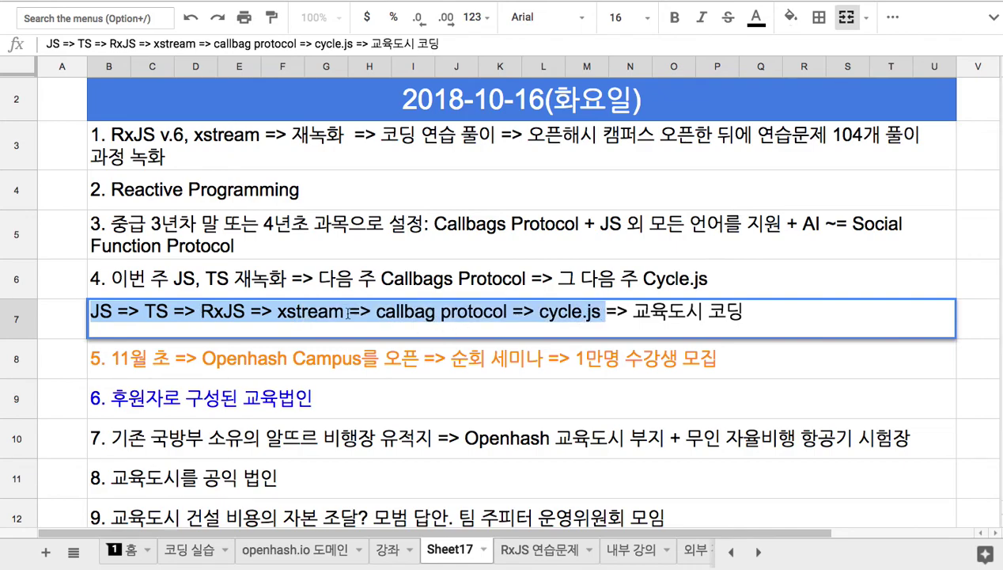